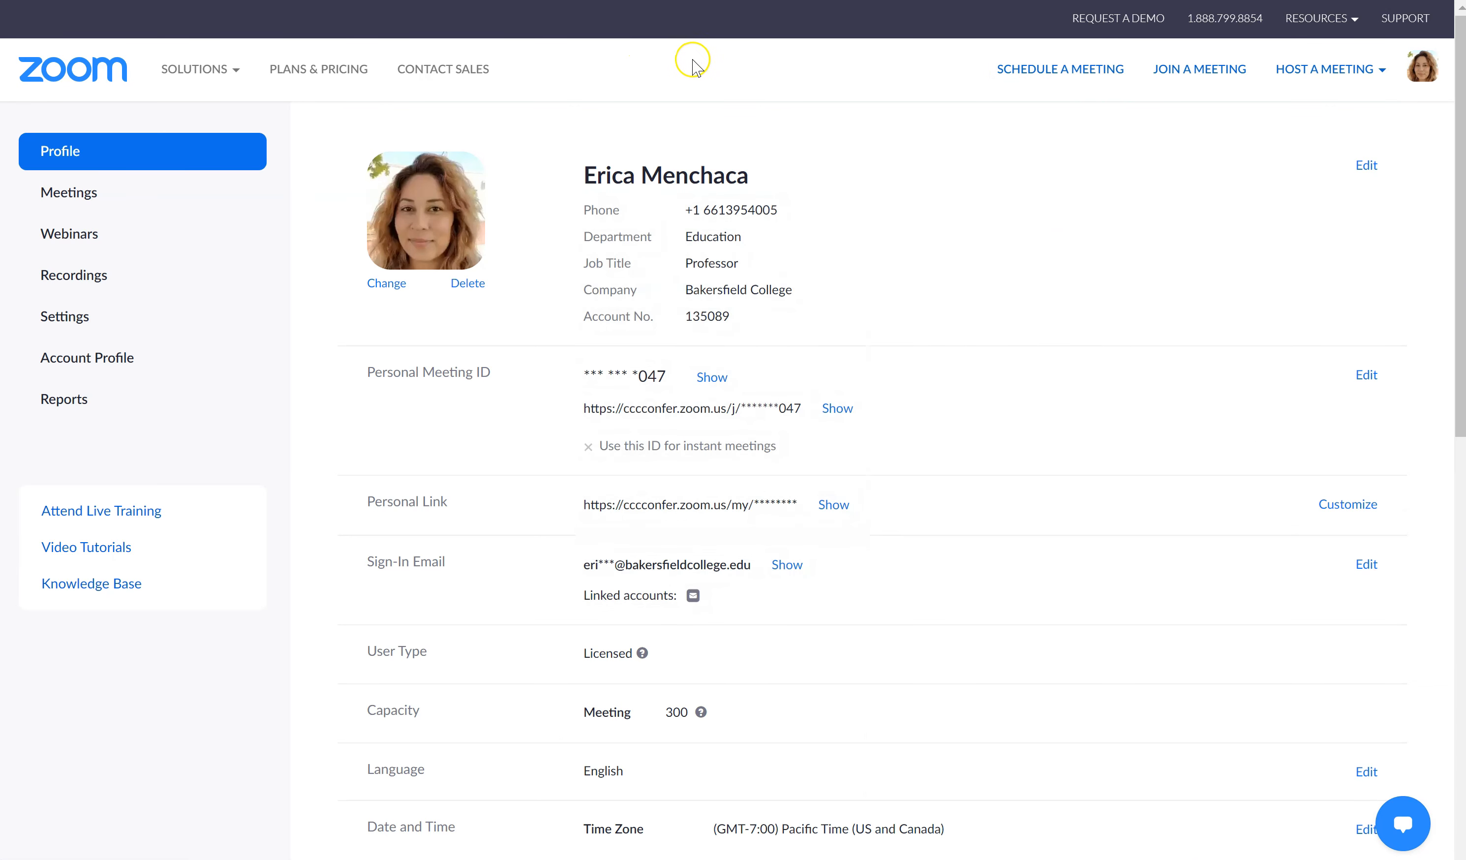
- Open the account's meeting settings
mouse_move(207, 112)
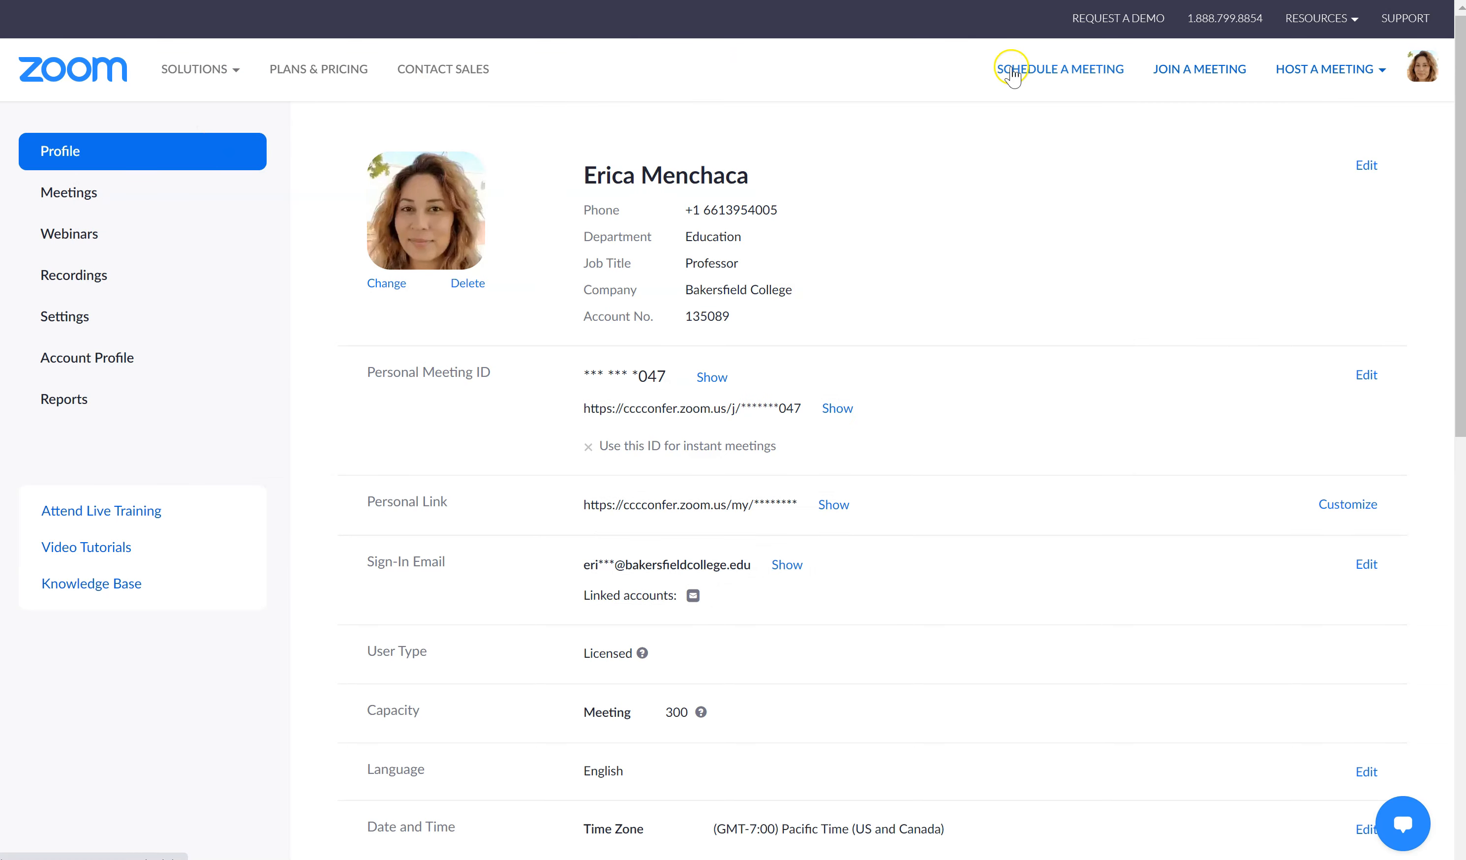
click(71, 322)
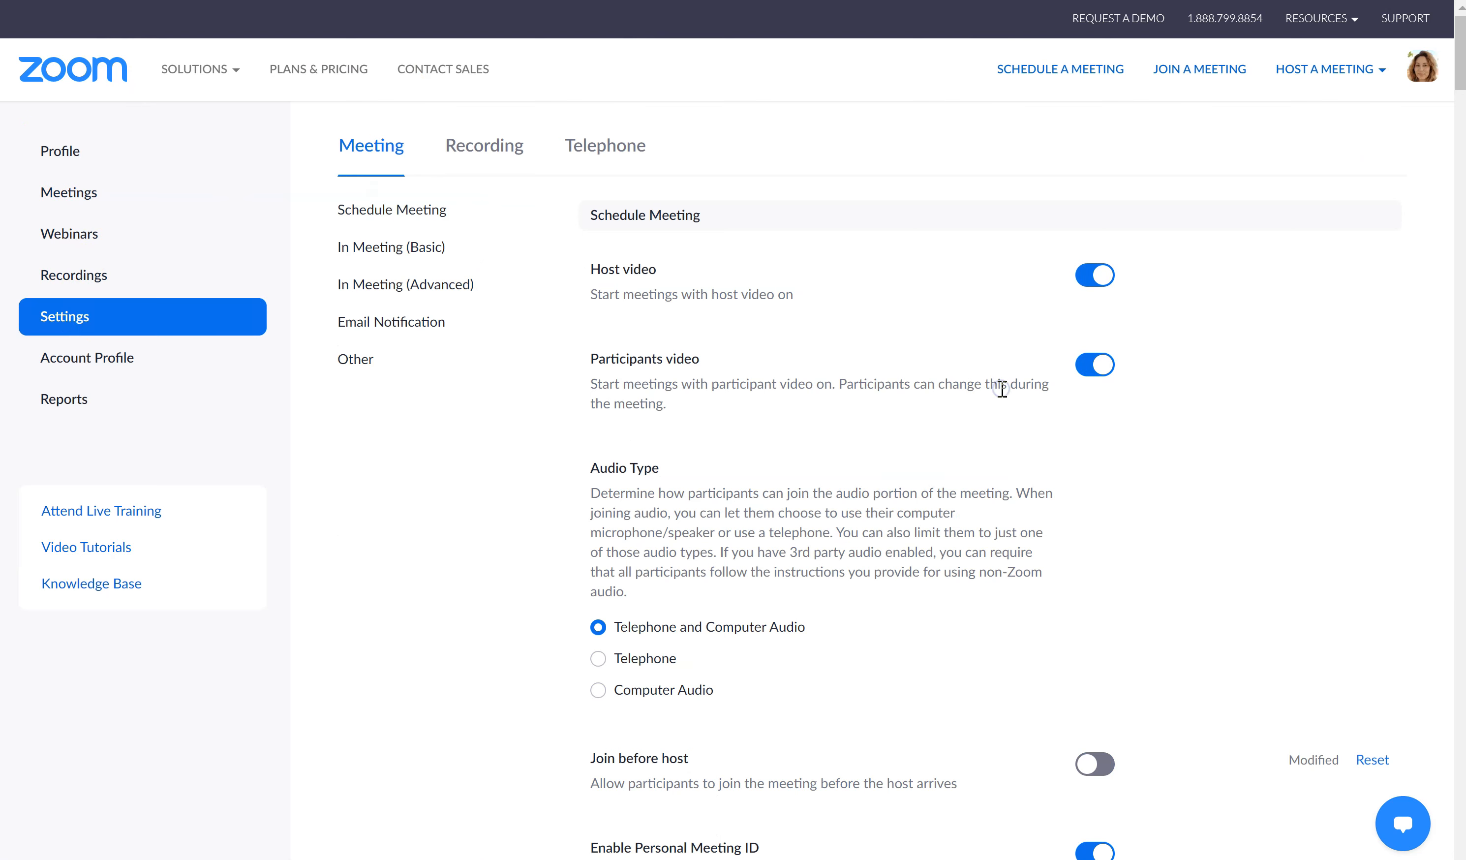
- Turn the Host video and Participants video settings off and back on
click(1099, 282)
click(1107, 285)
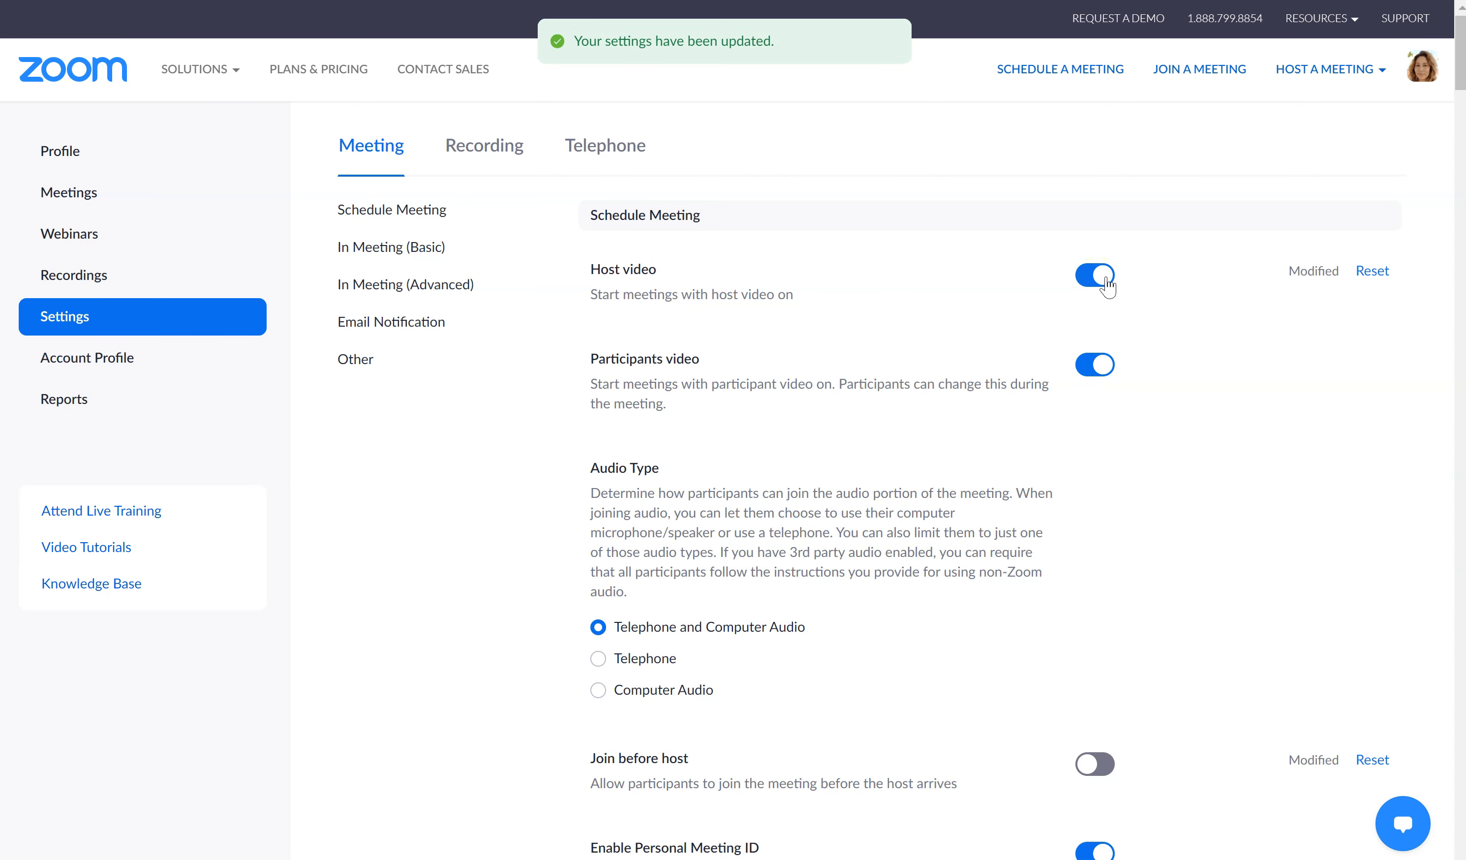
click(1098, 368)
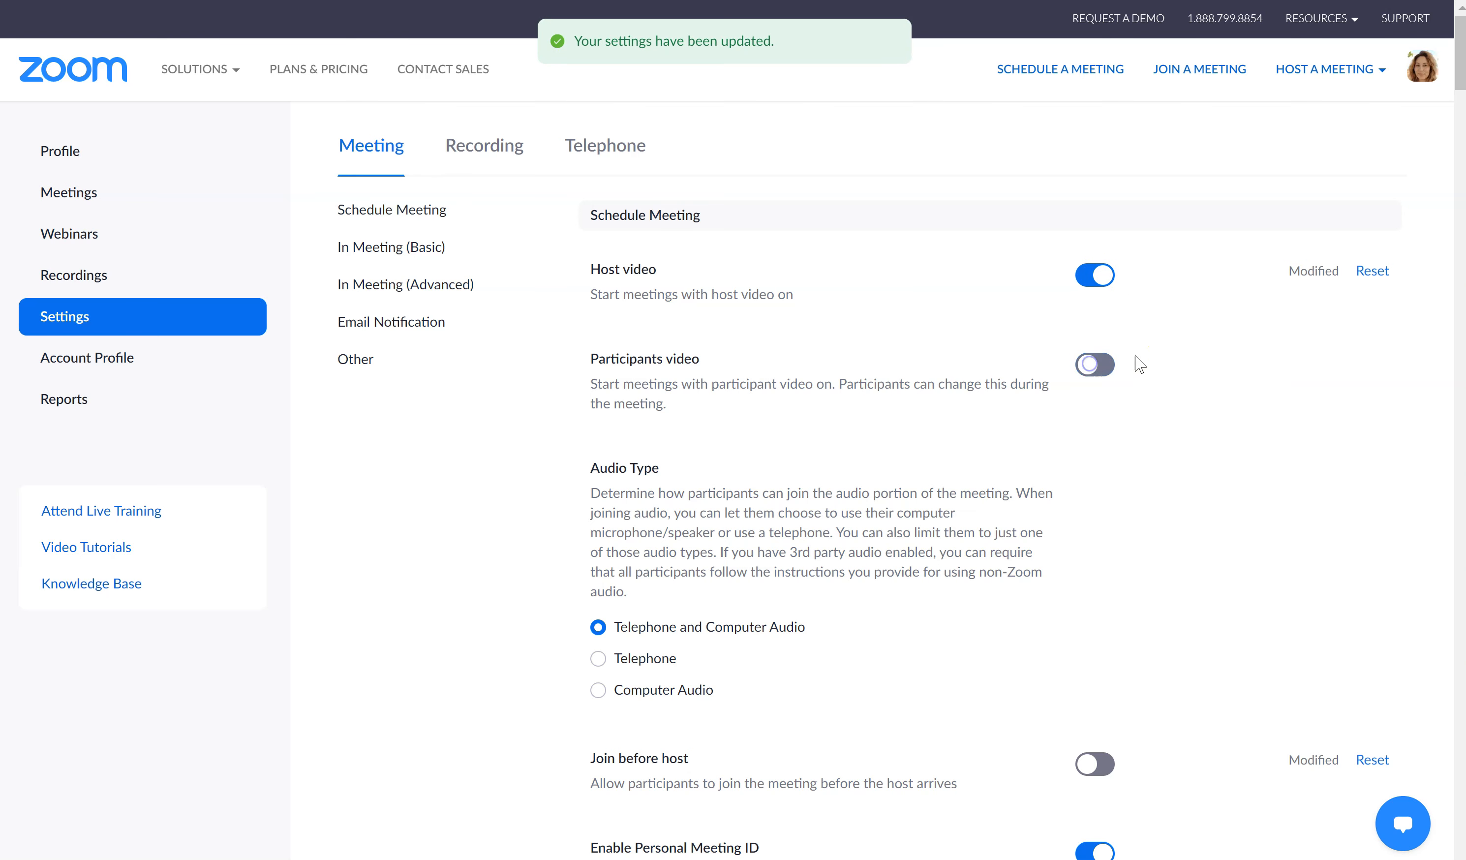
click(1100, 370)
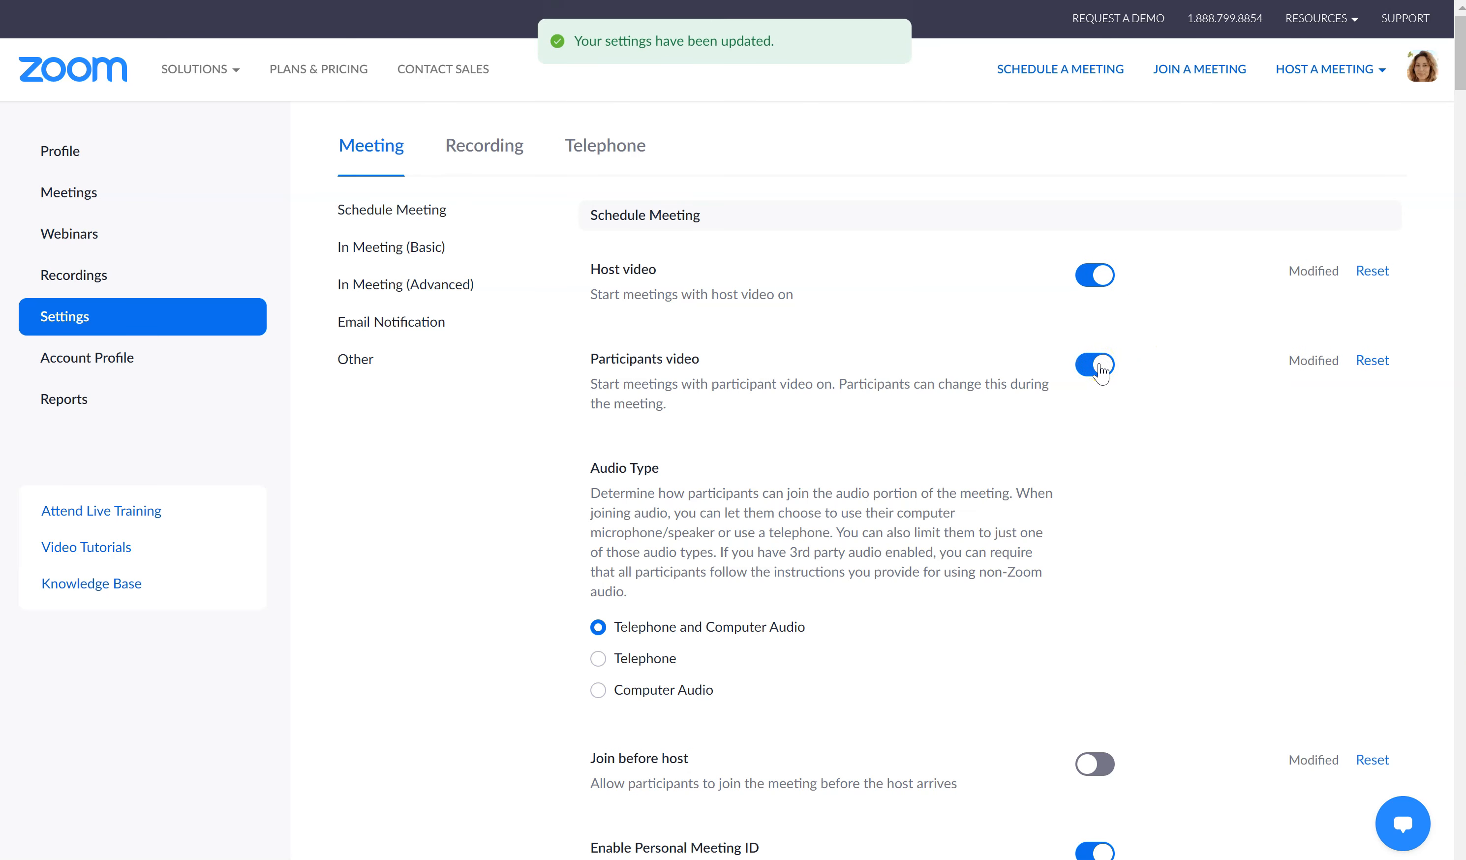
- Choose Telephone and Computer Audio as the audio type for meetings
scroll(1100, 370, down, 4)
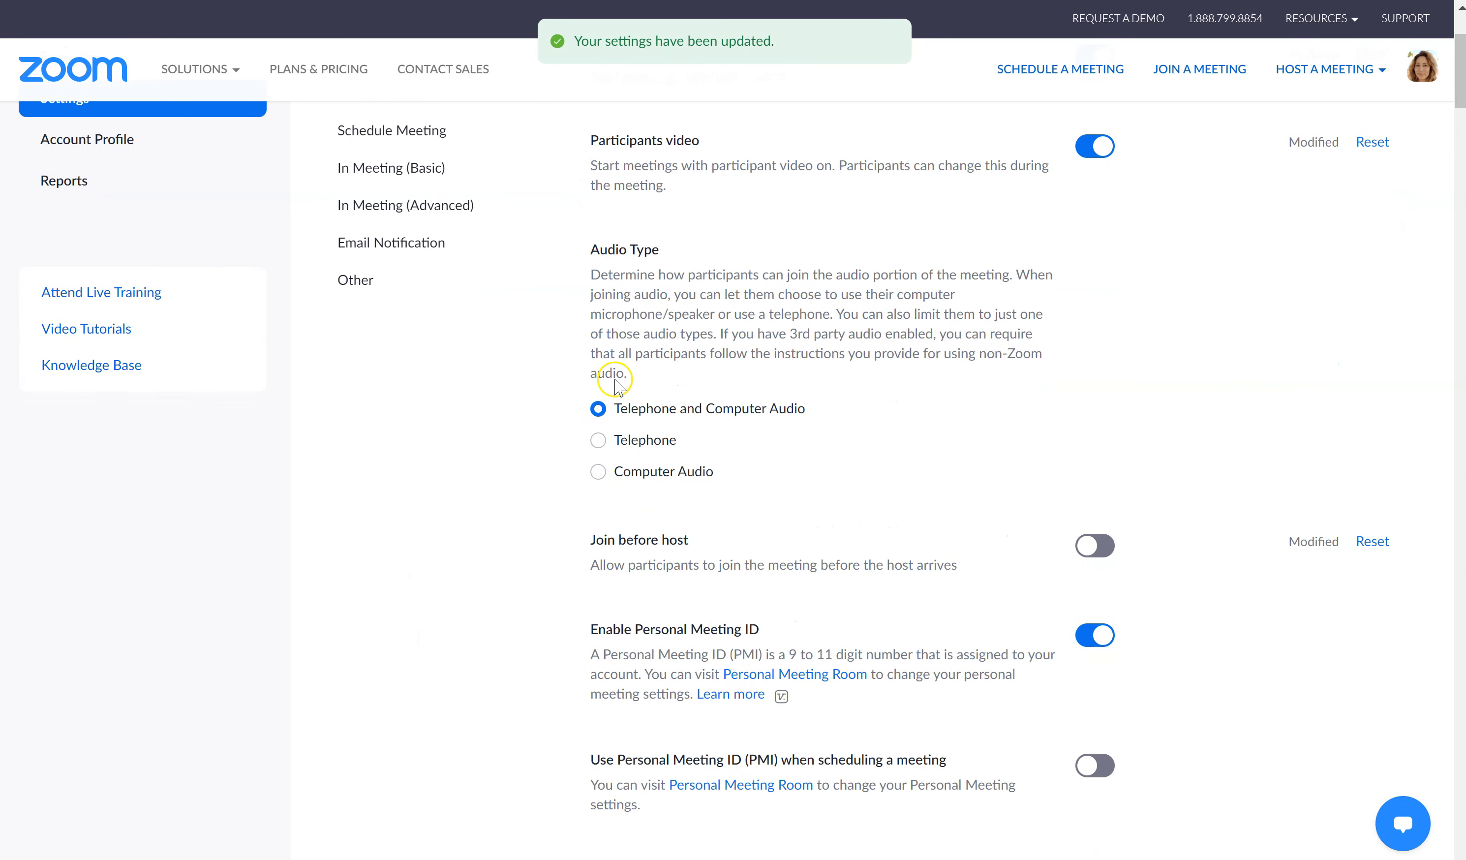
click(625, 418)
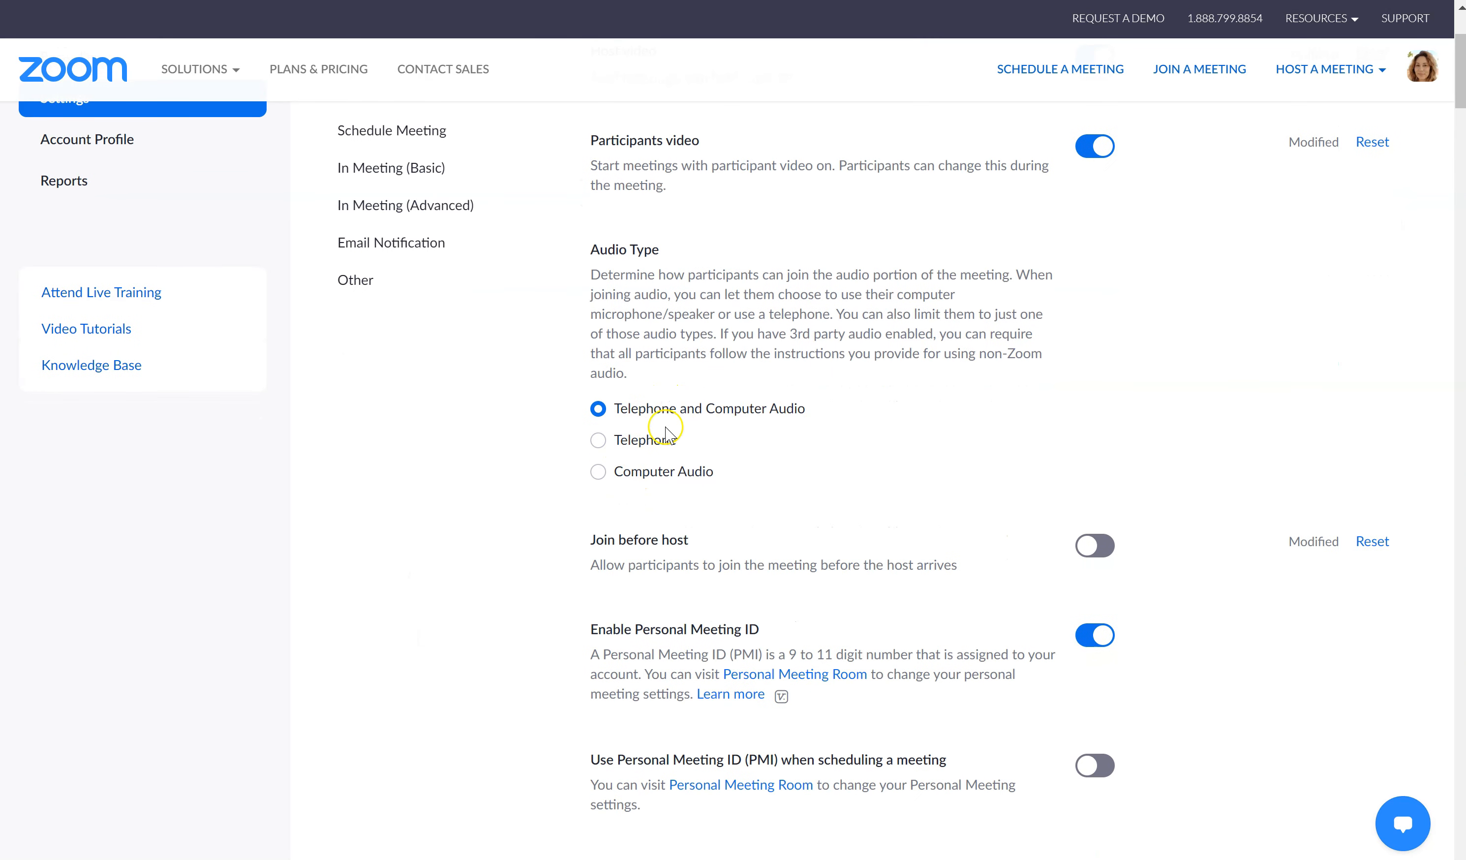
- Review the Join before host and Personal Meeting ID settings, and try to enable Only authenticated users can join meetings
scroll(791, 401, down, 4)
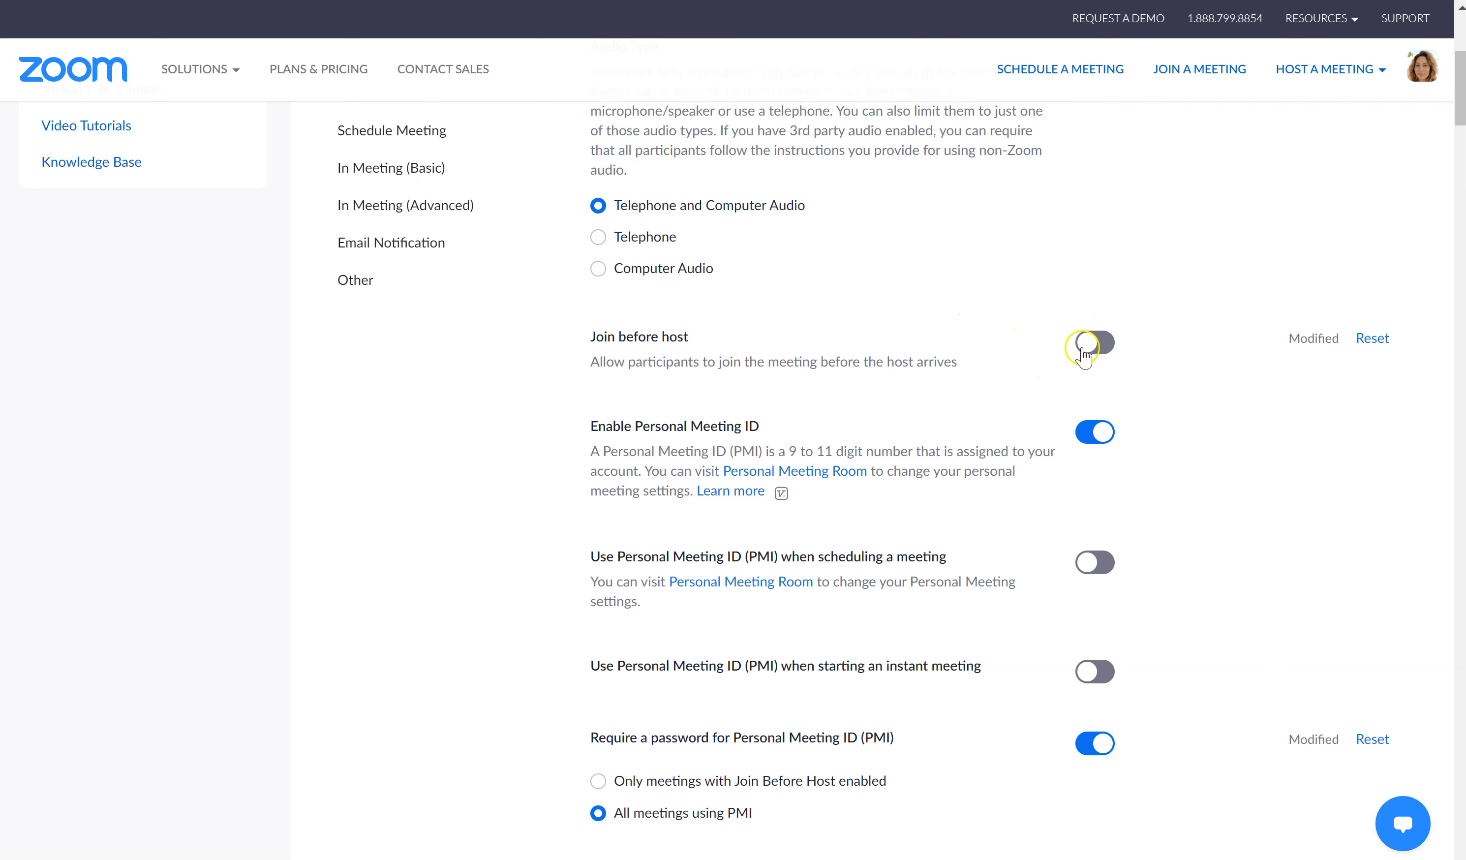
scroll(1079, 347, down, 3)
scroll(1079, 347, up, 1)
scroll(1079, 348, down, 1)
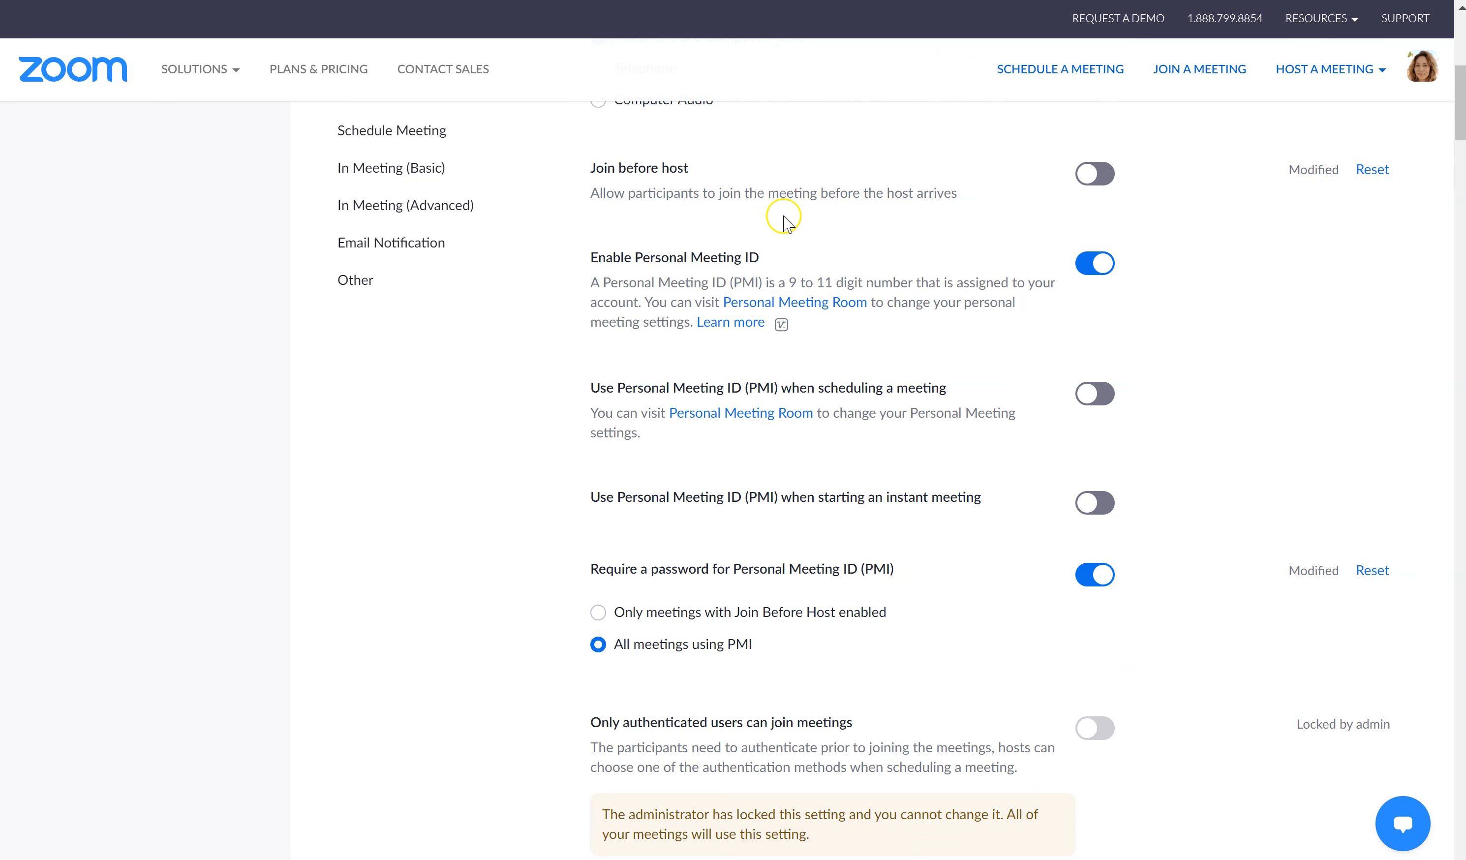
scroll(1015, 198, down, 1)
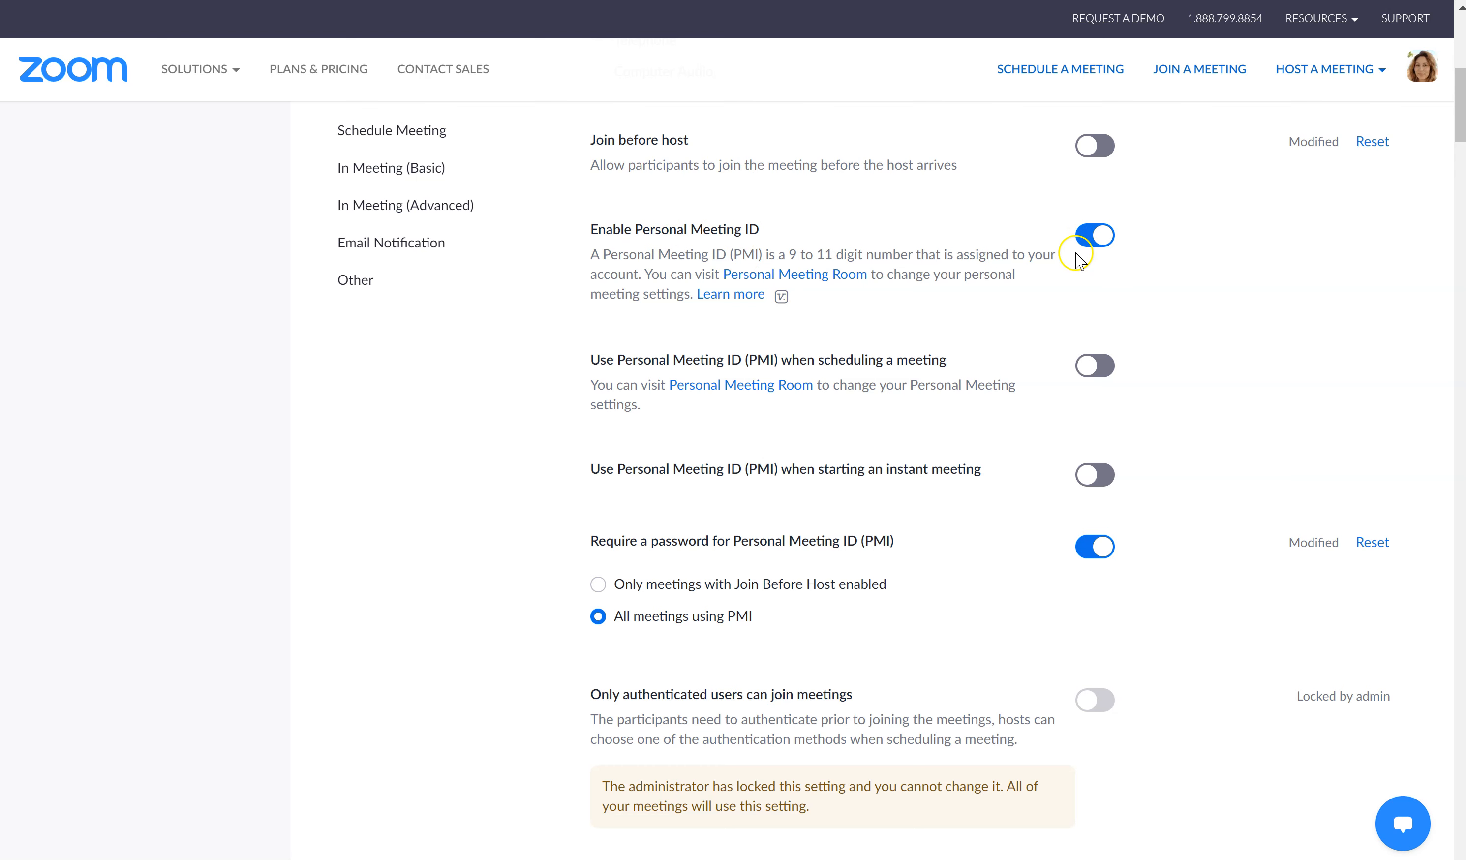
scroll(1073, 255, down, 2)
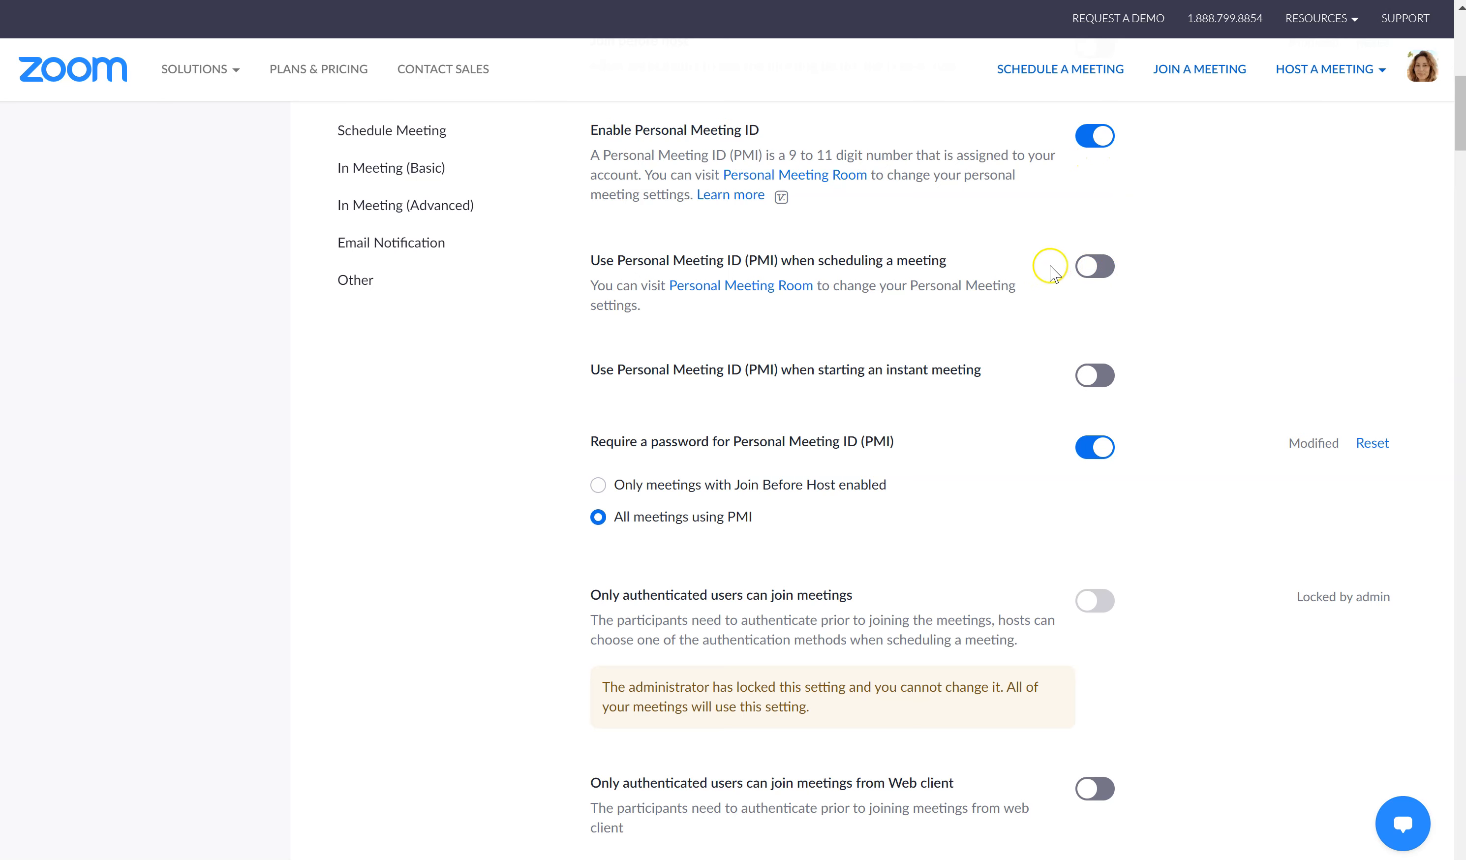
scroll(1025, 393, down, 5)
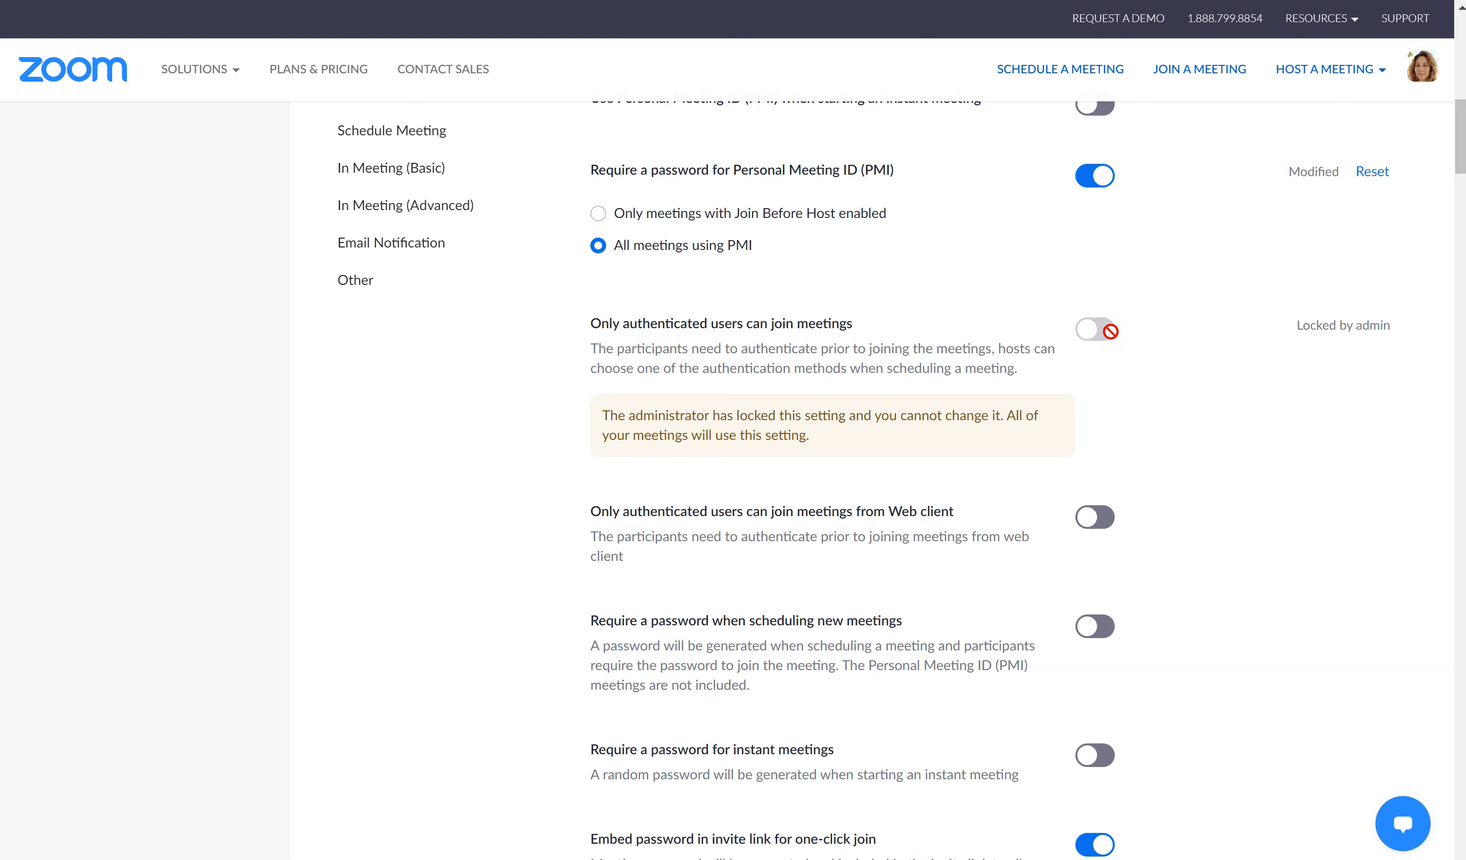
click(1107, 332)
click(1098, 335)
- Review the meeting password, mute upon entry, meeting reminder, third-party encryption and chat settings
scroll(1090, 332, down, 10)
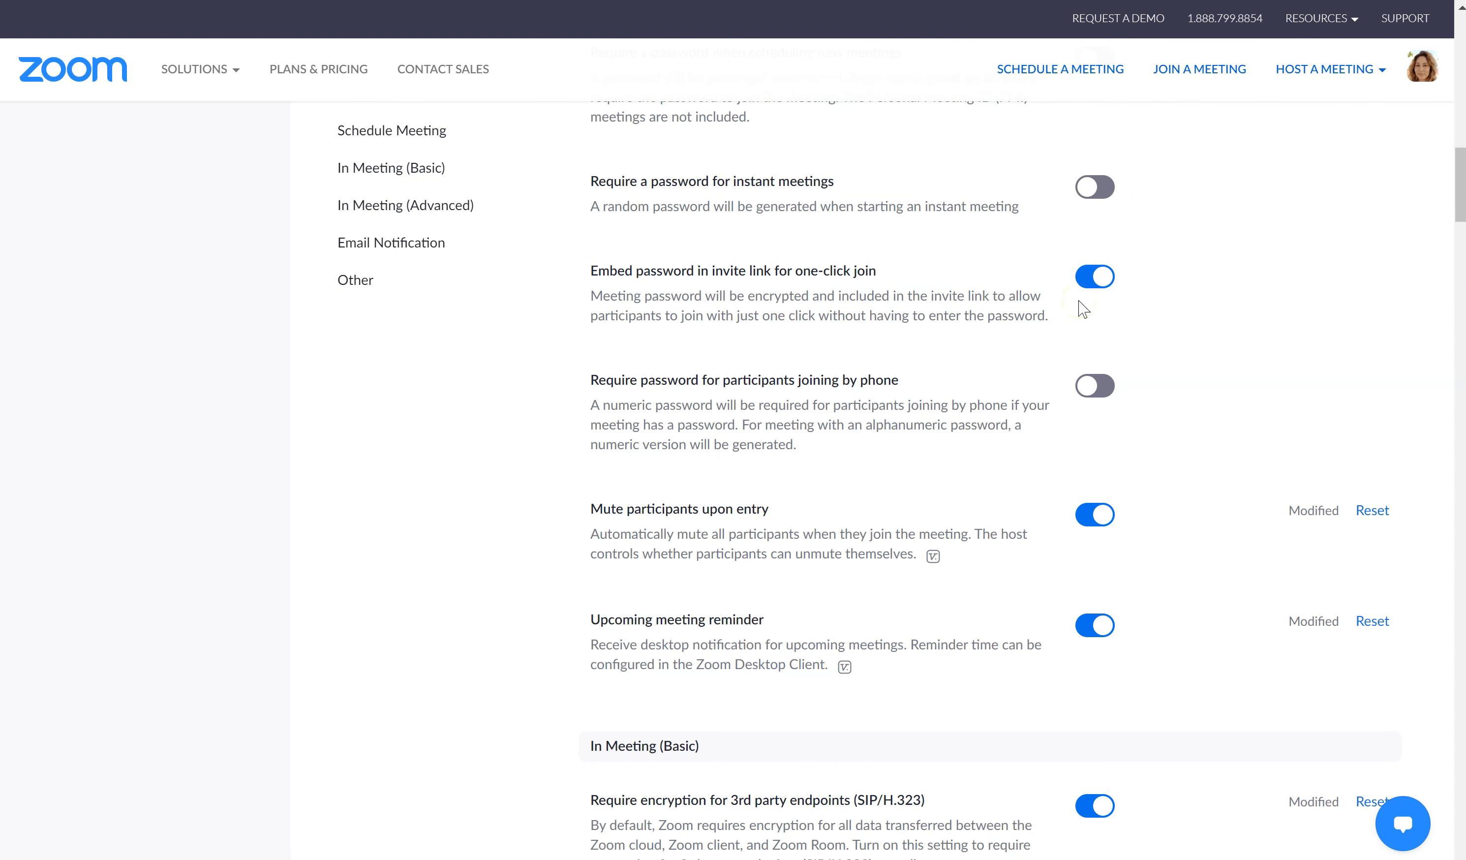
scroll(1083, 308, up, 4)
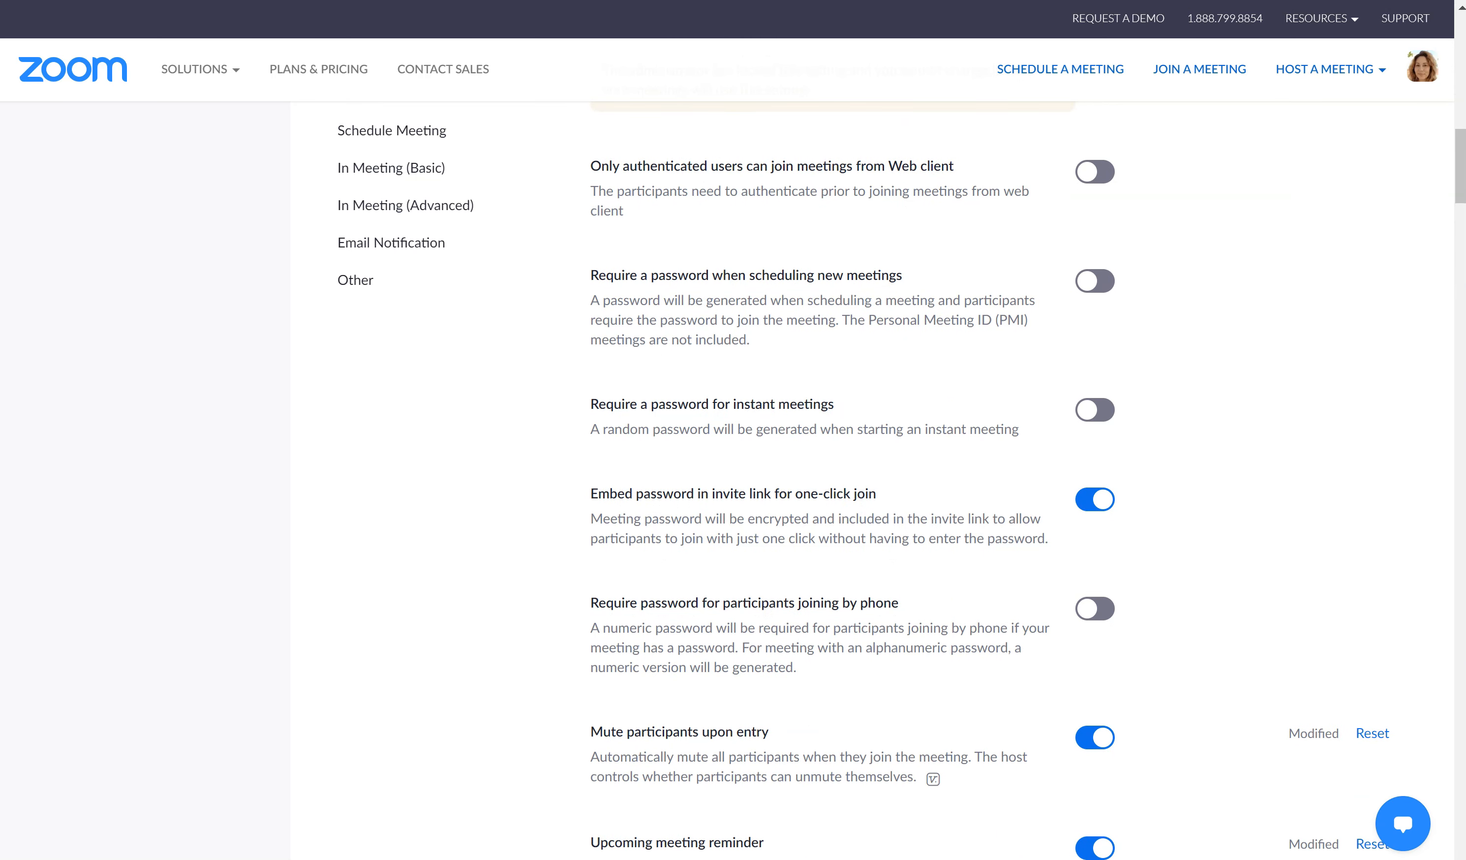
scroll(1083, 308, down, 5)
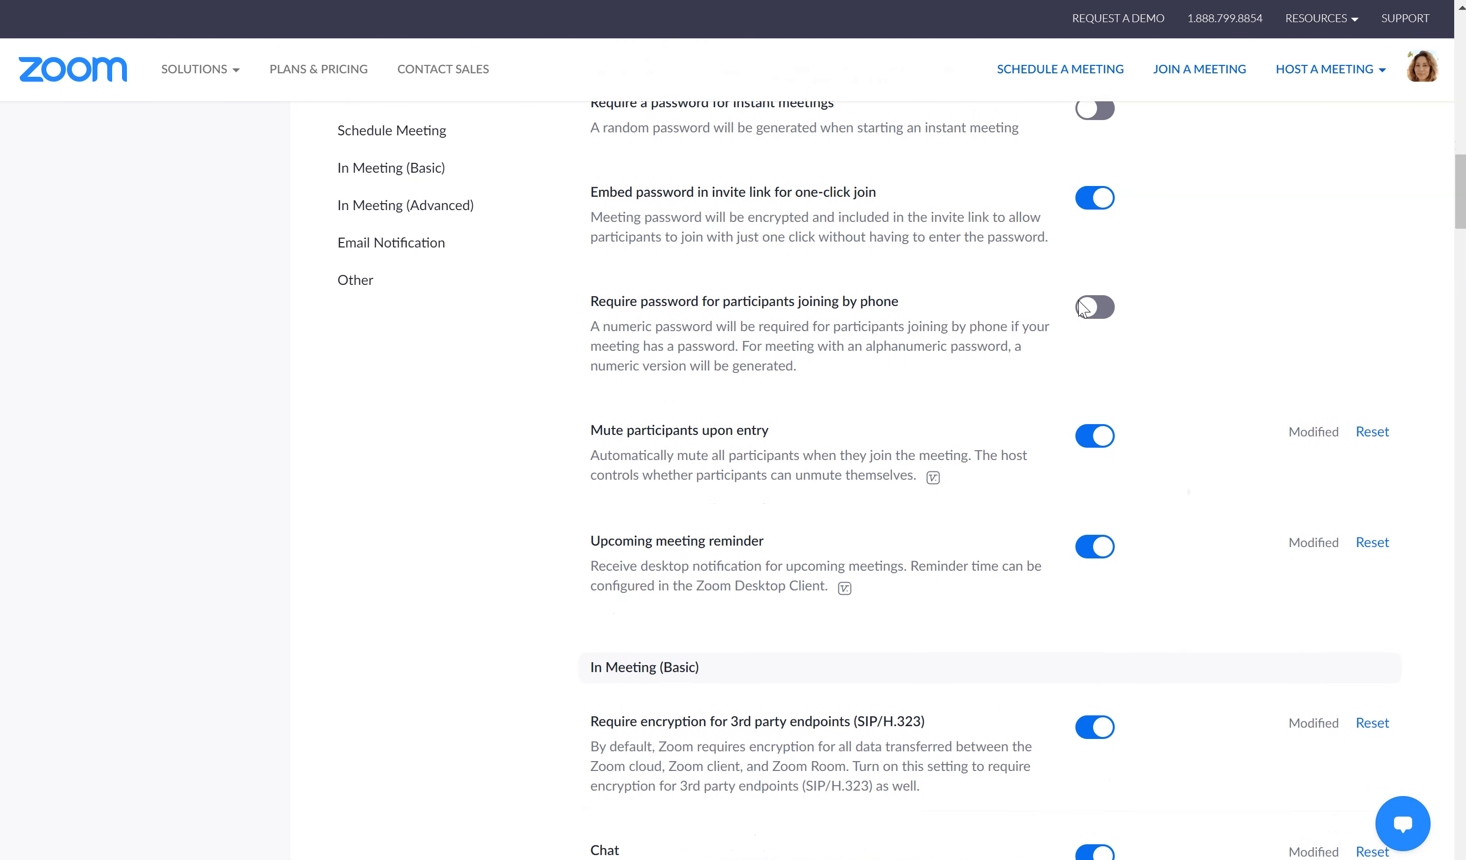
scroll(1083, 308, up, 1)
scroll(1081, 308, down, 5)
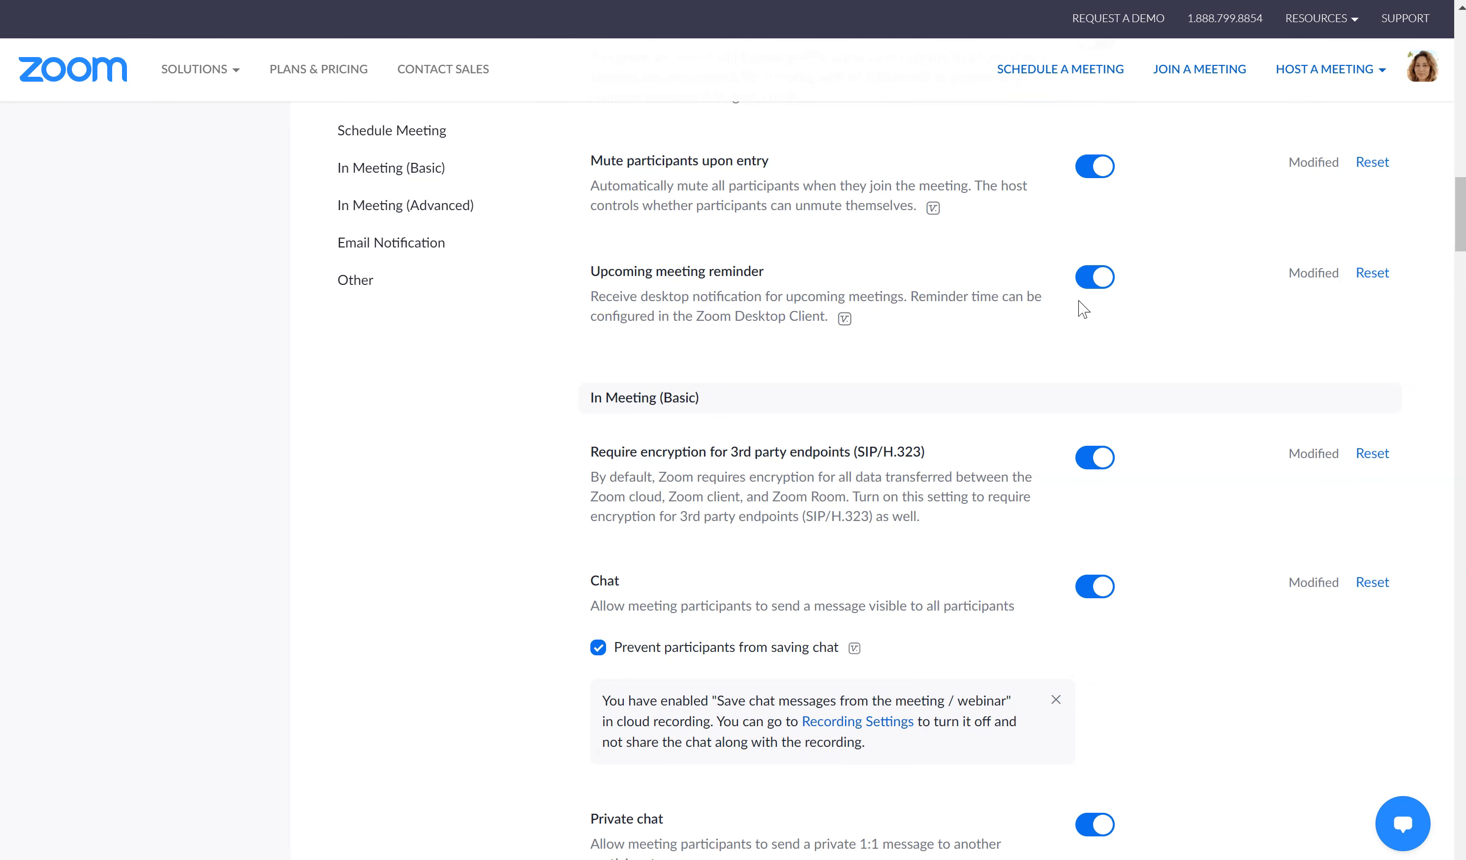
scroll(1083, 308, down, 1)
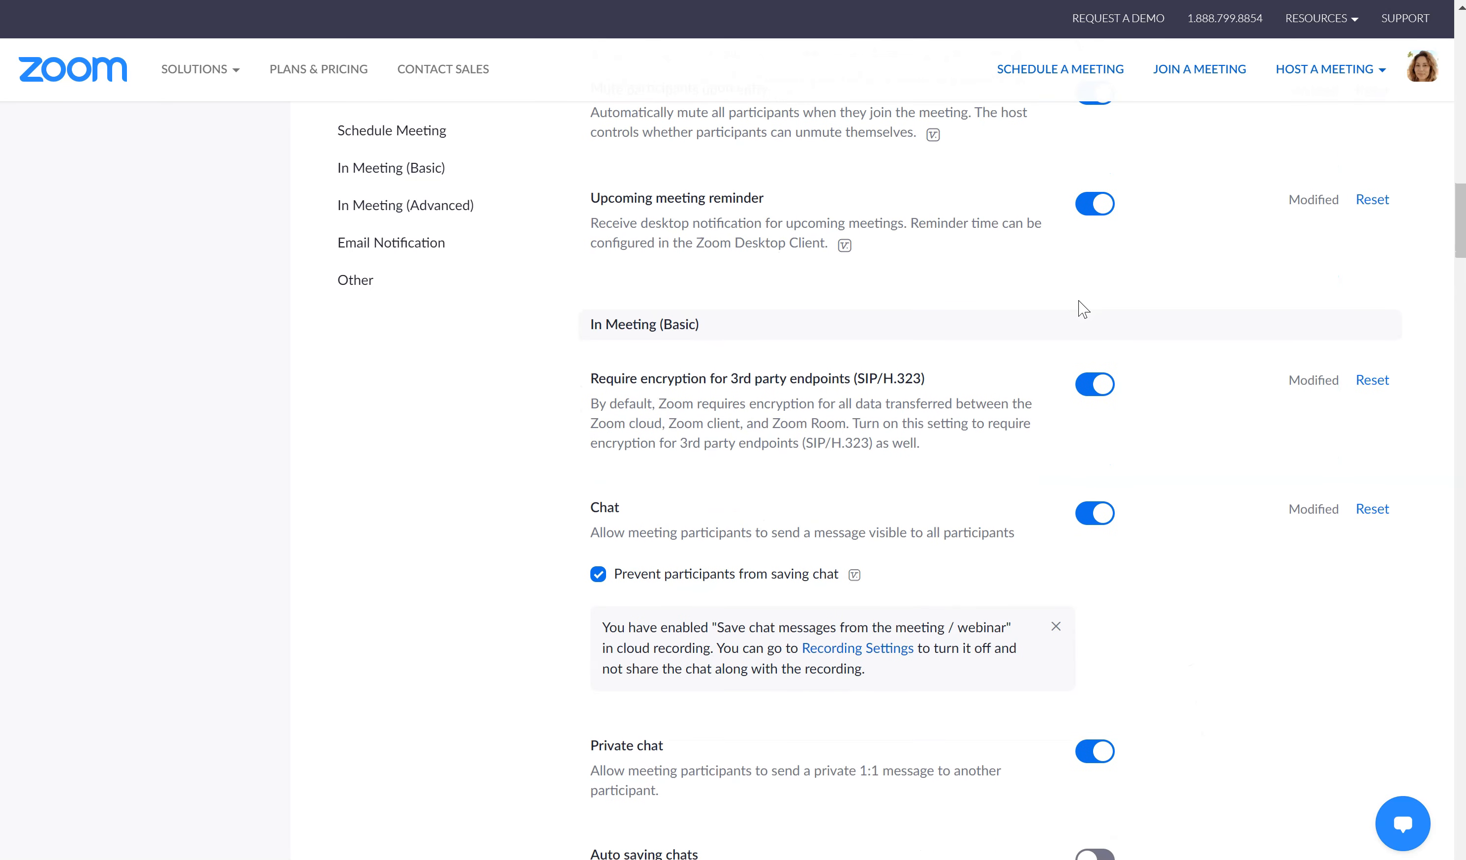
scroll(1083, 308, down, 2)
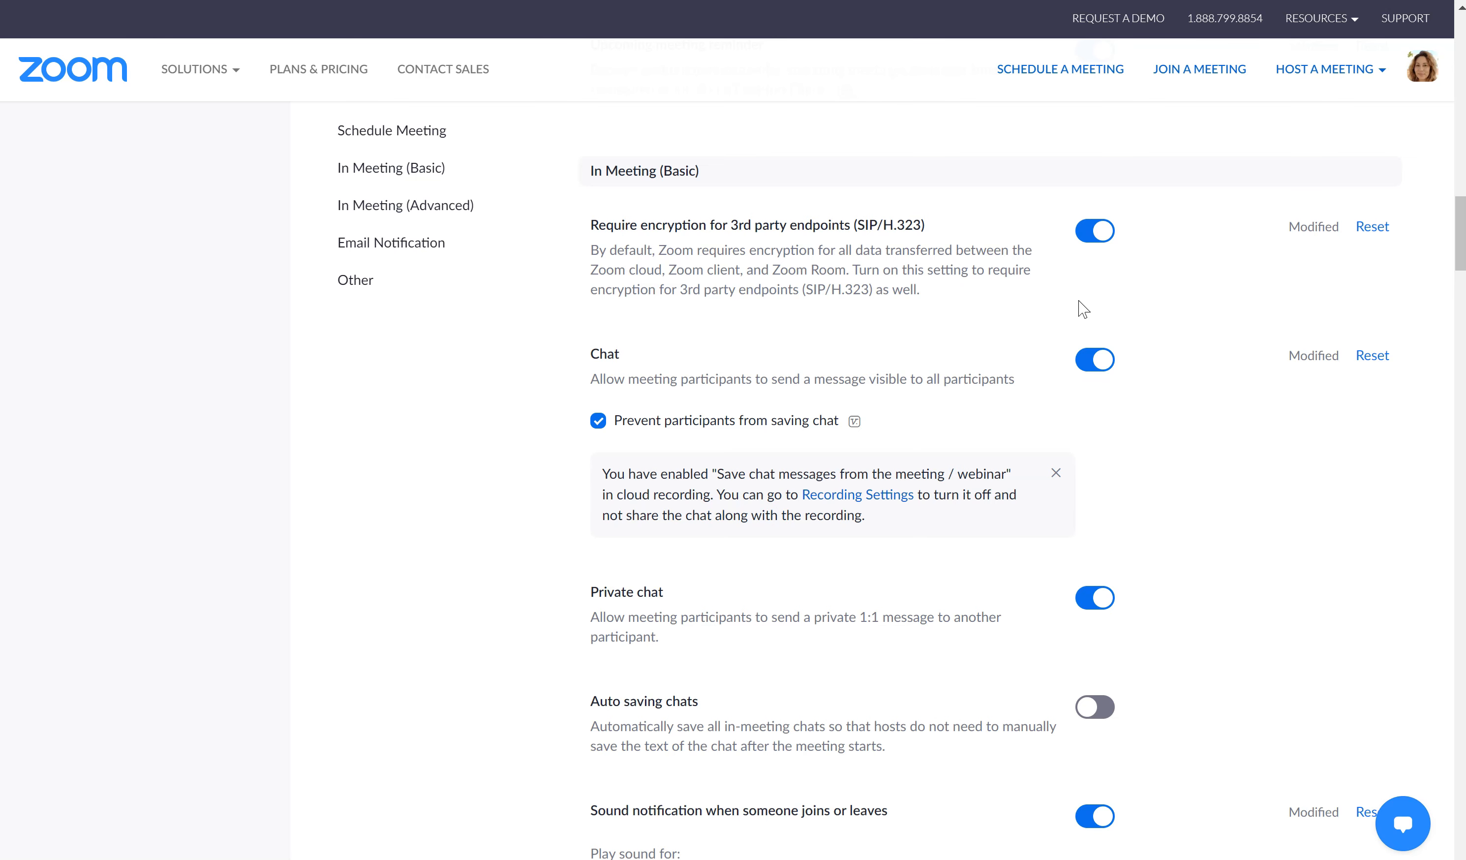
- Turn the Private chat and File transfer settings off and back on
scroll(1083, 309, down, 4)
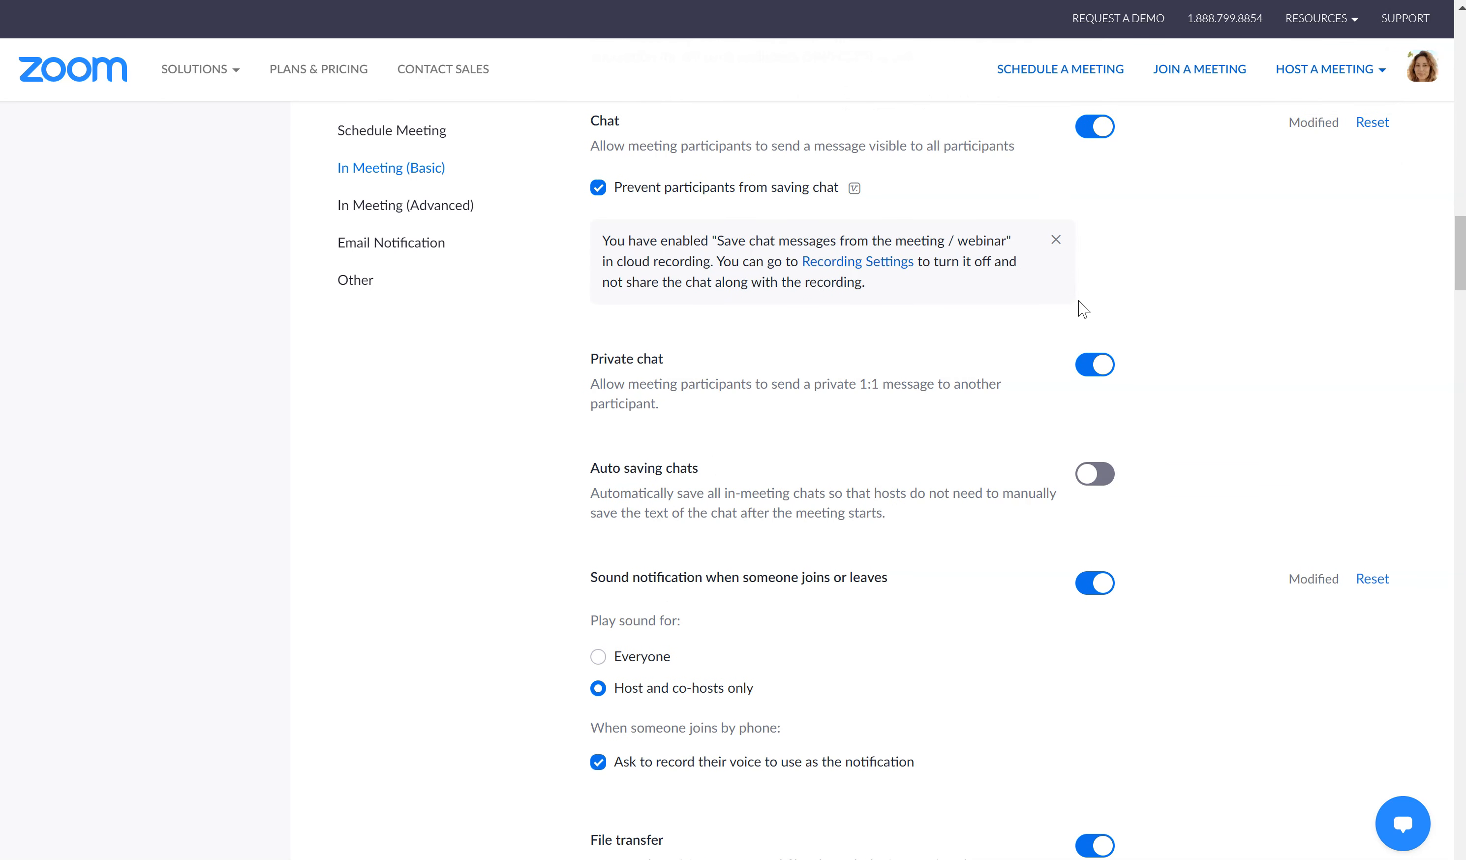
click(1095, 364)
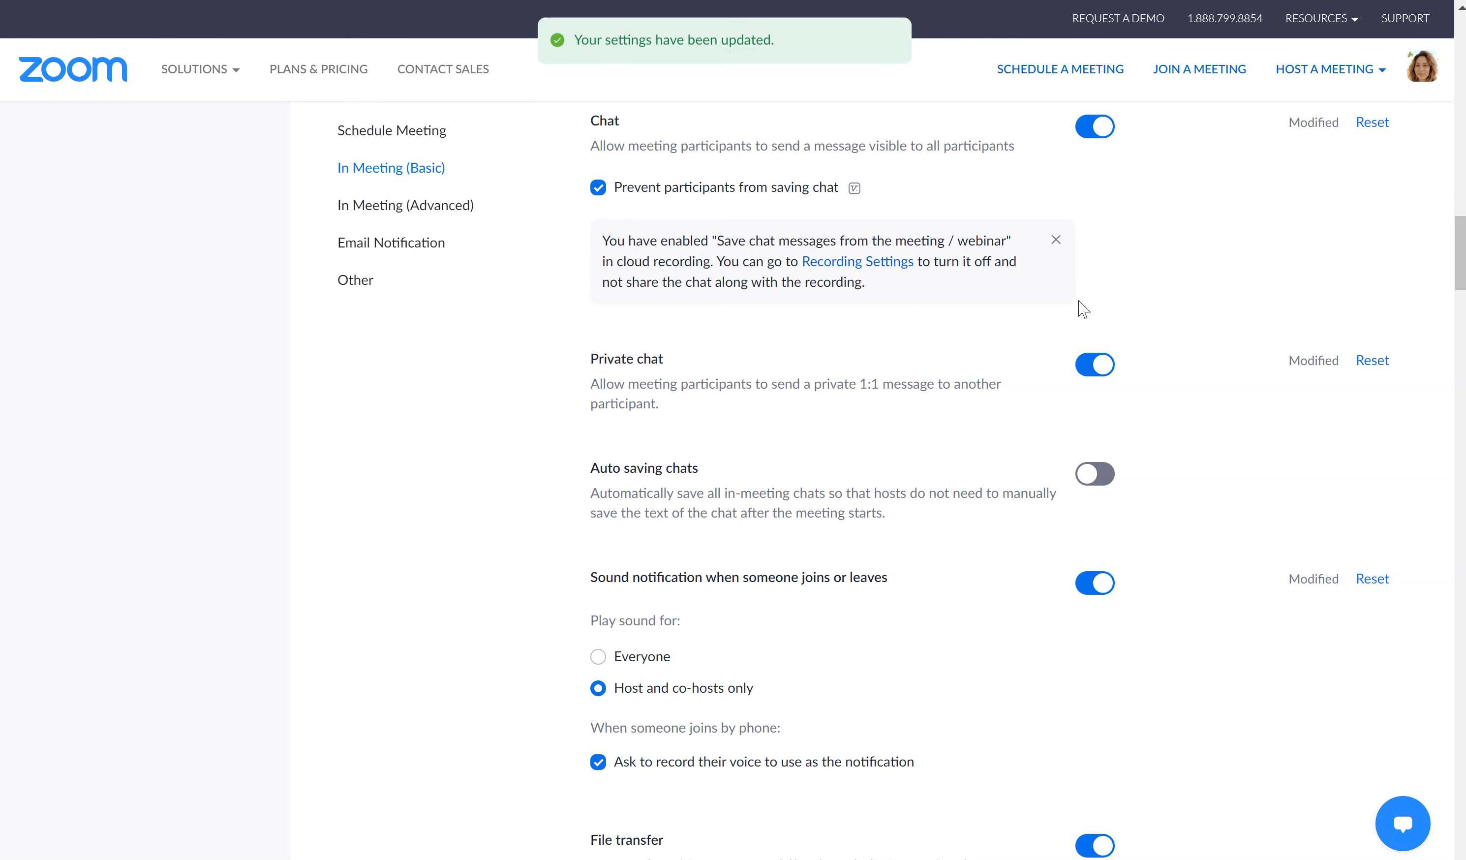
scroll(1083, 308, down, 7)
scroll(1083, 308, down, 1)
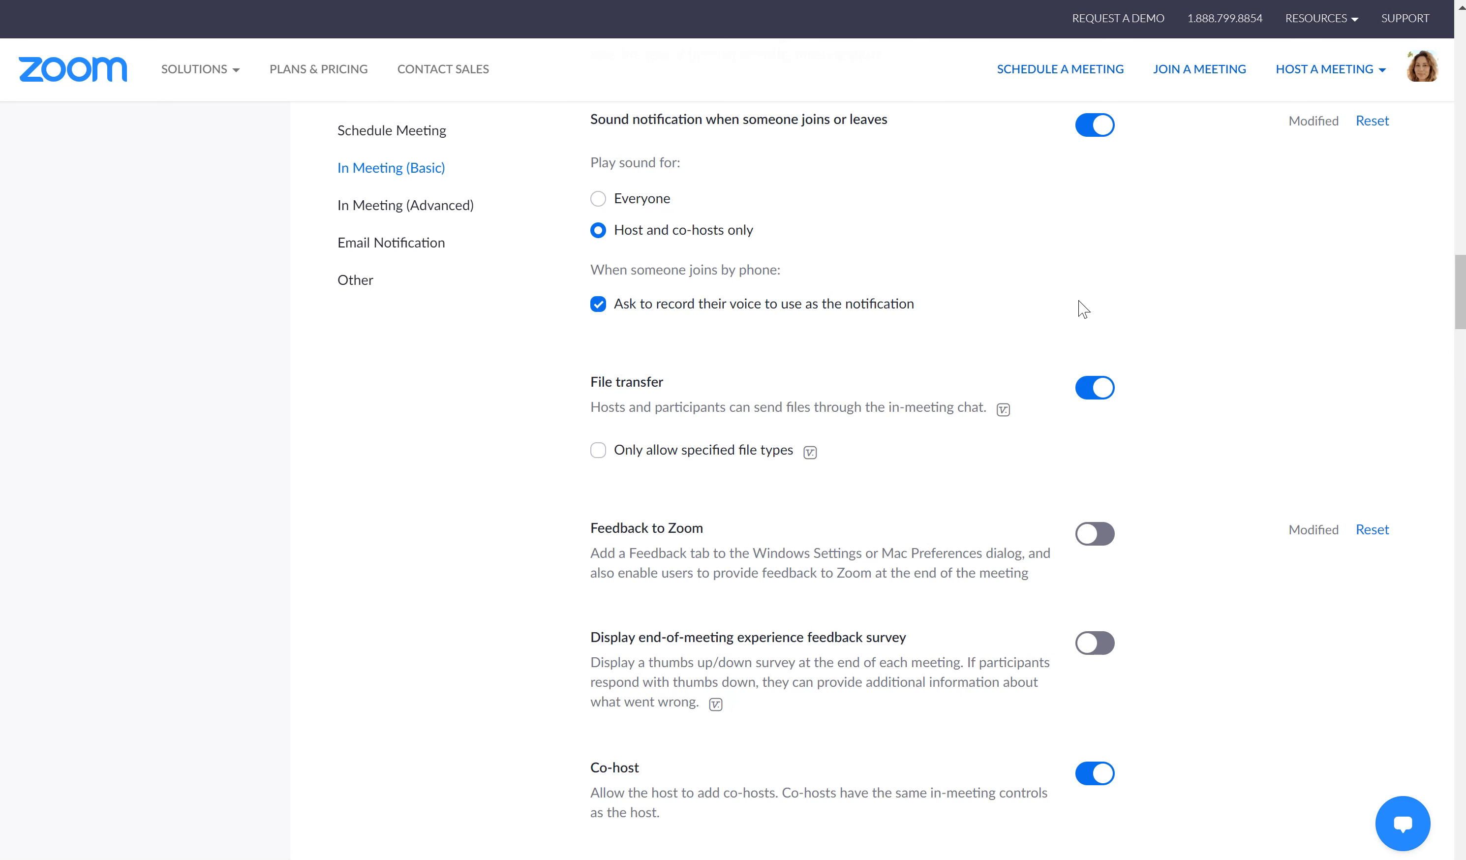
scroll(1083, 309, down, 4)
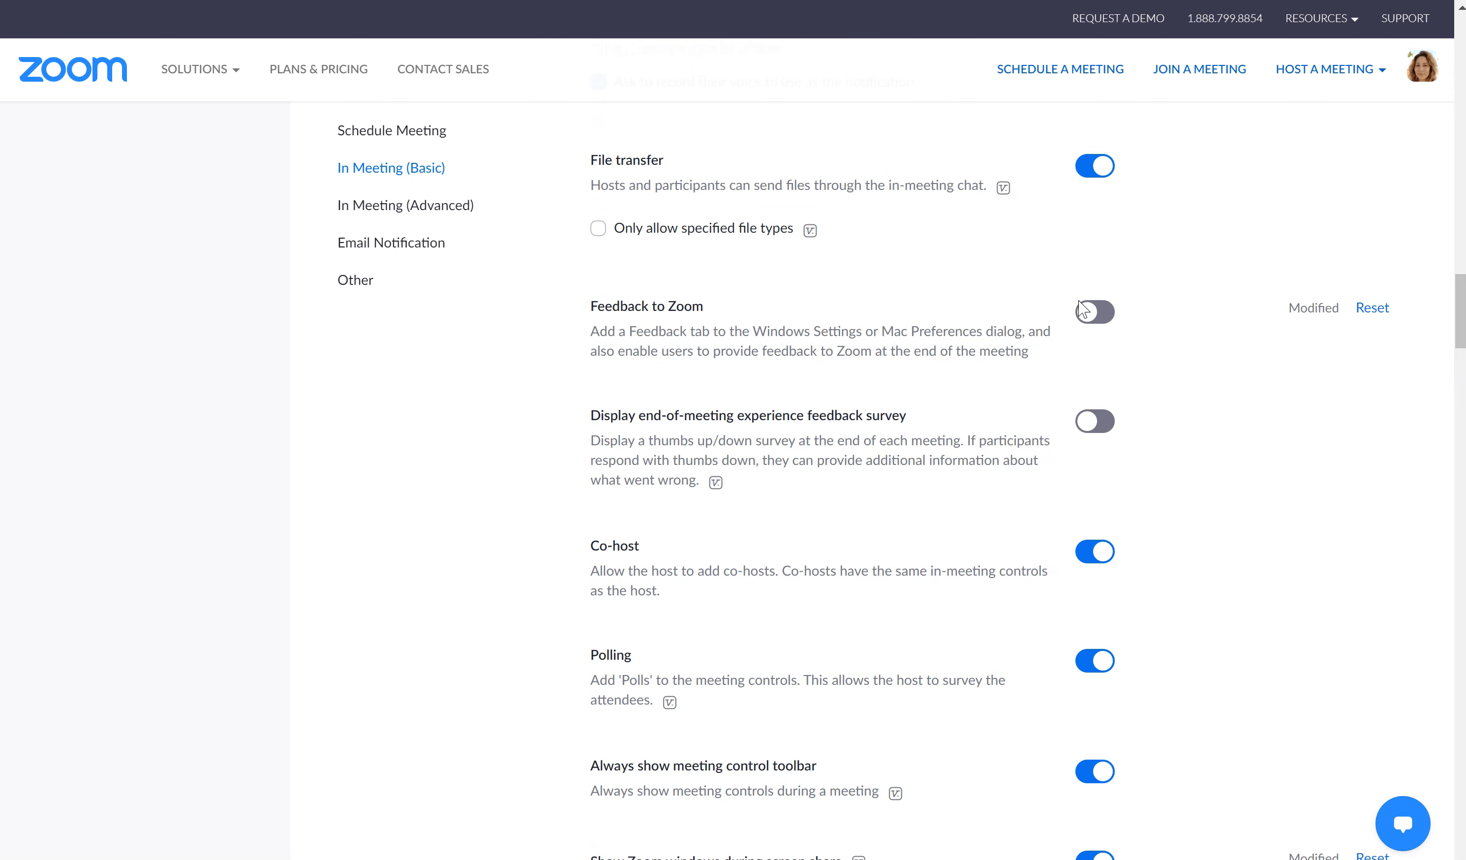
key(space)
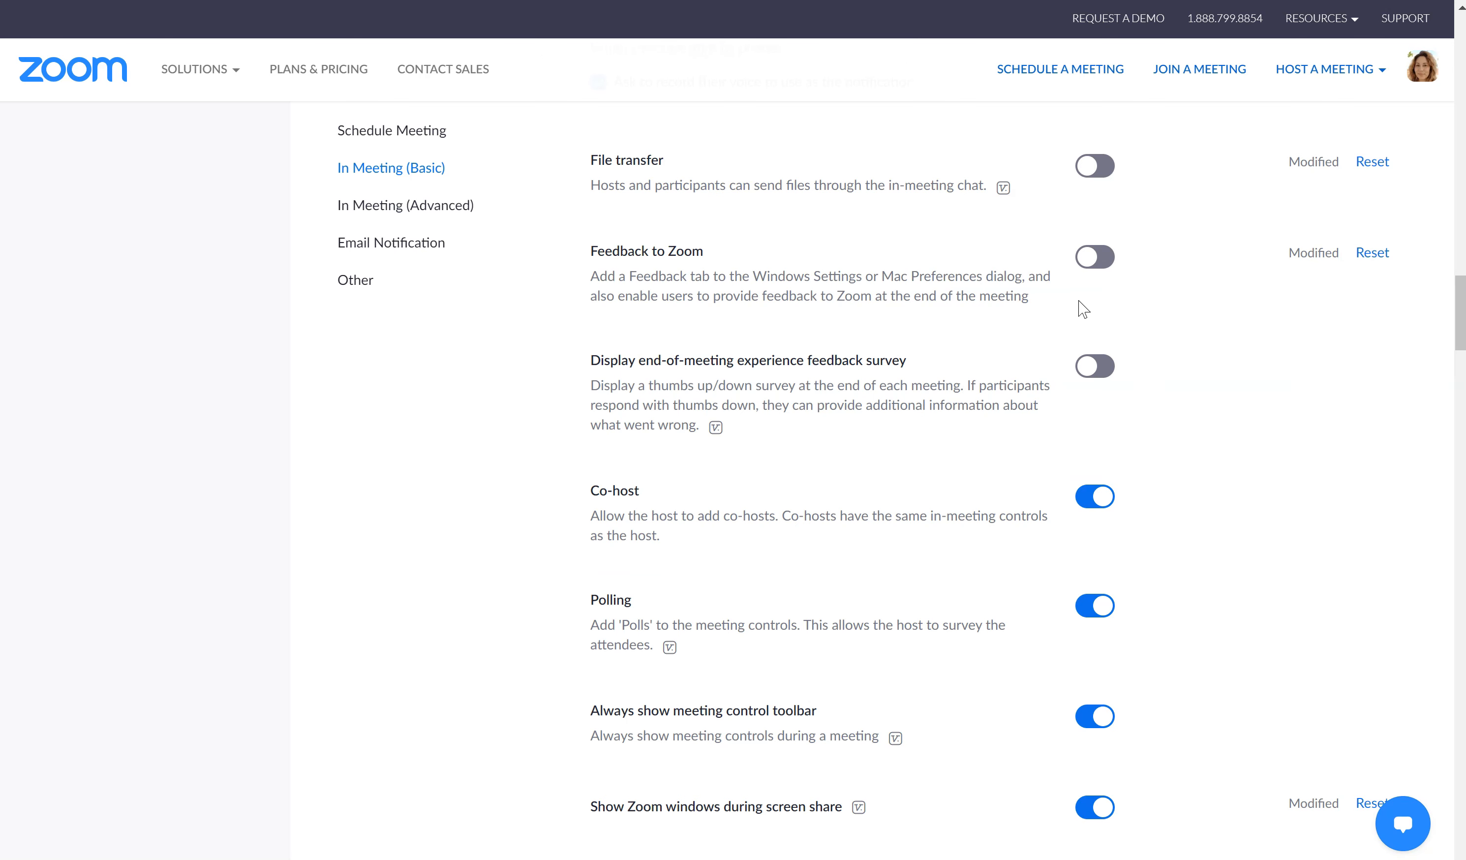
key(space)
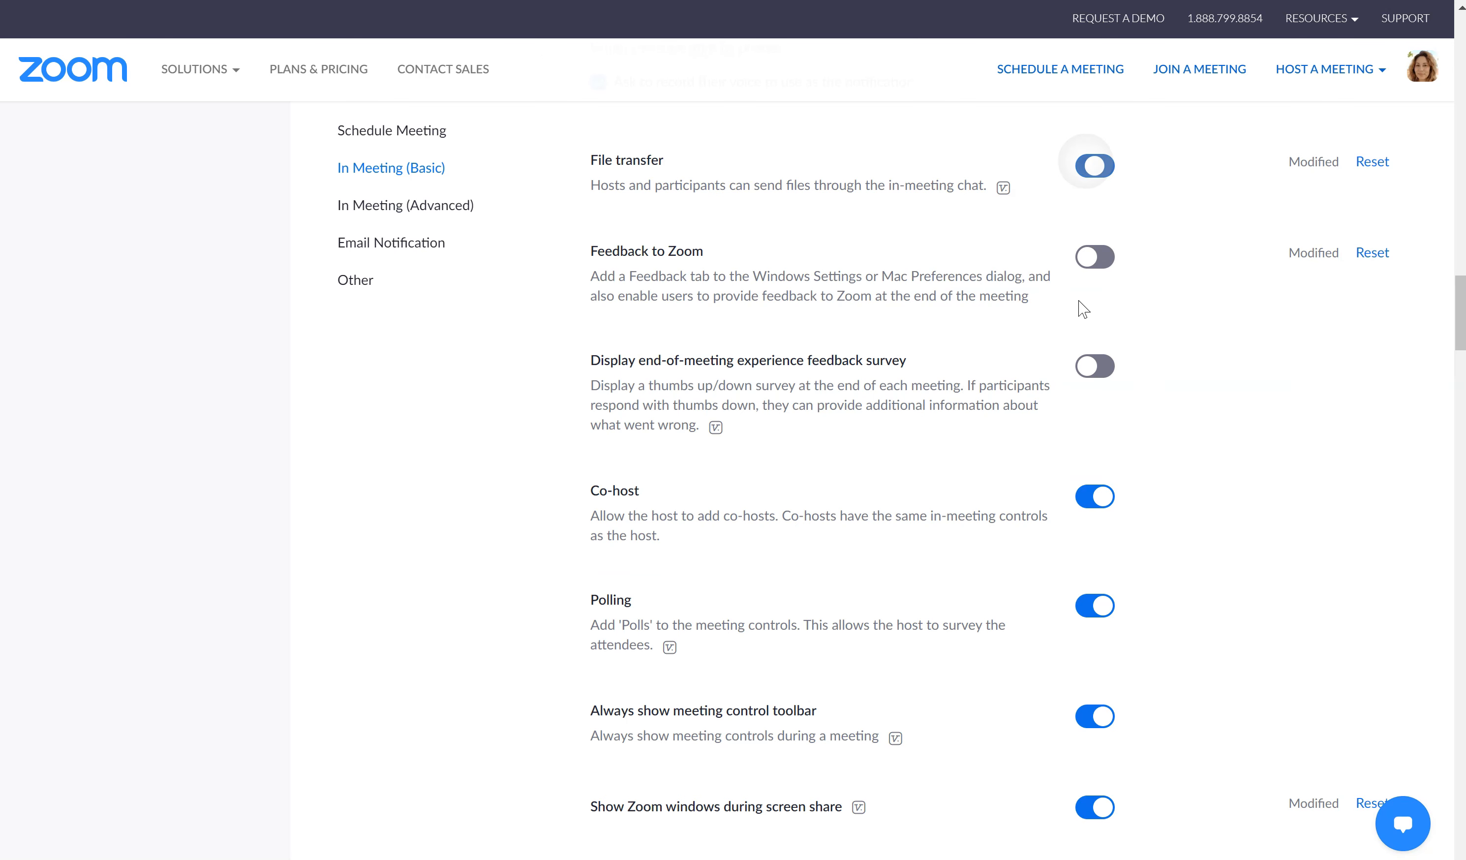
- Review the basic in-meeting settings from Feedback to Zoom through screen sharing, annotation, whiteboard and remote control to hiding participant profile pictures
scroll(1081, 309, down, 2)
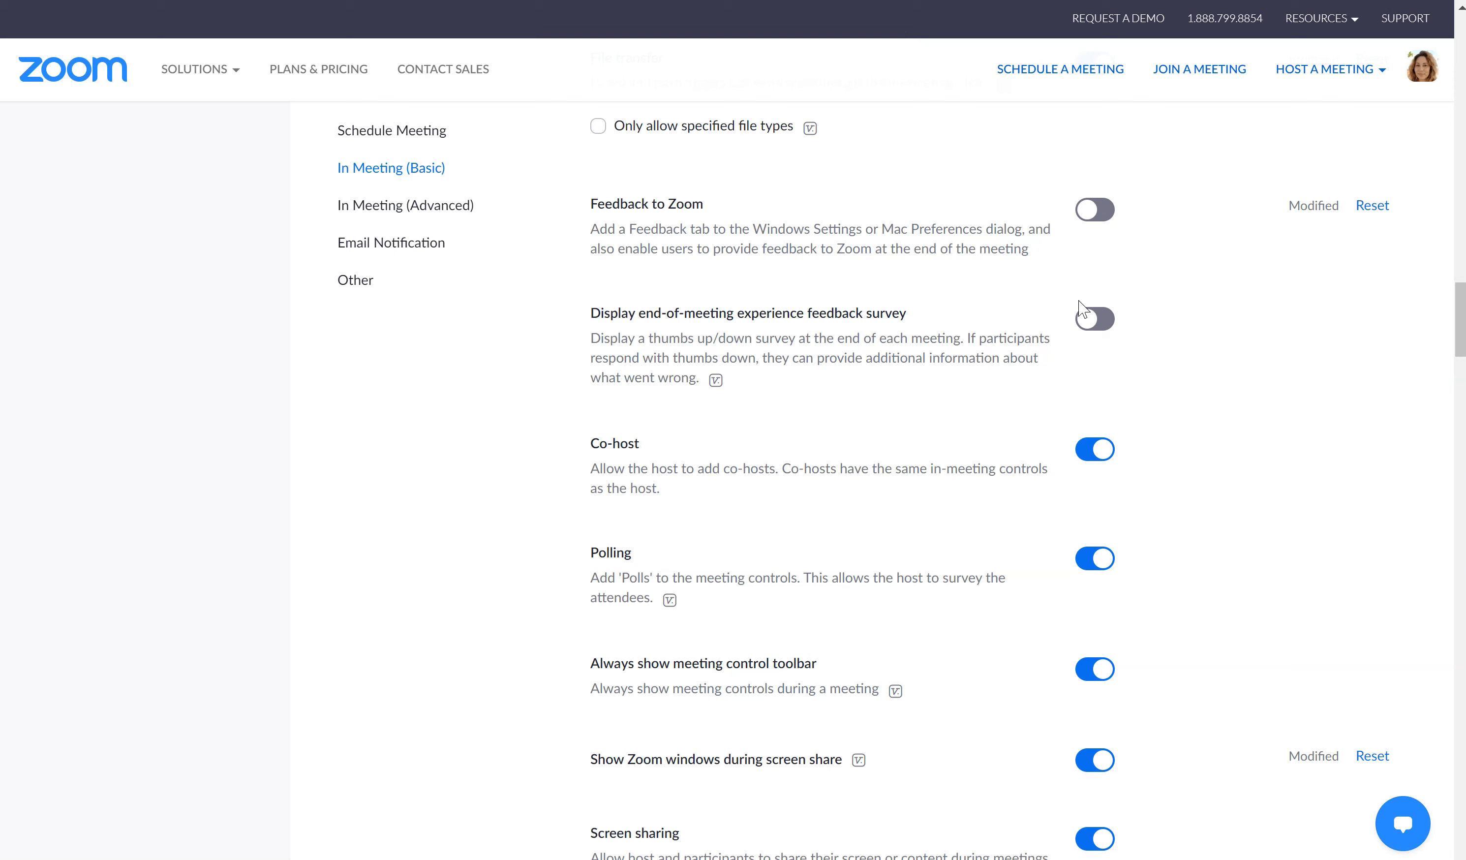
scroll(1081, 309, down, 3)
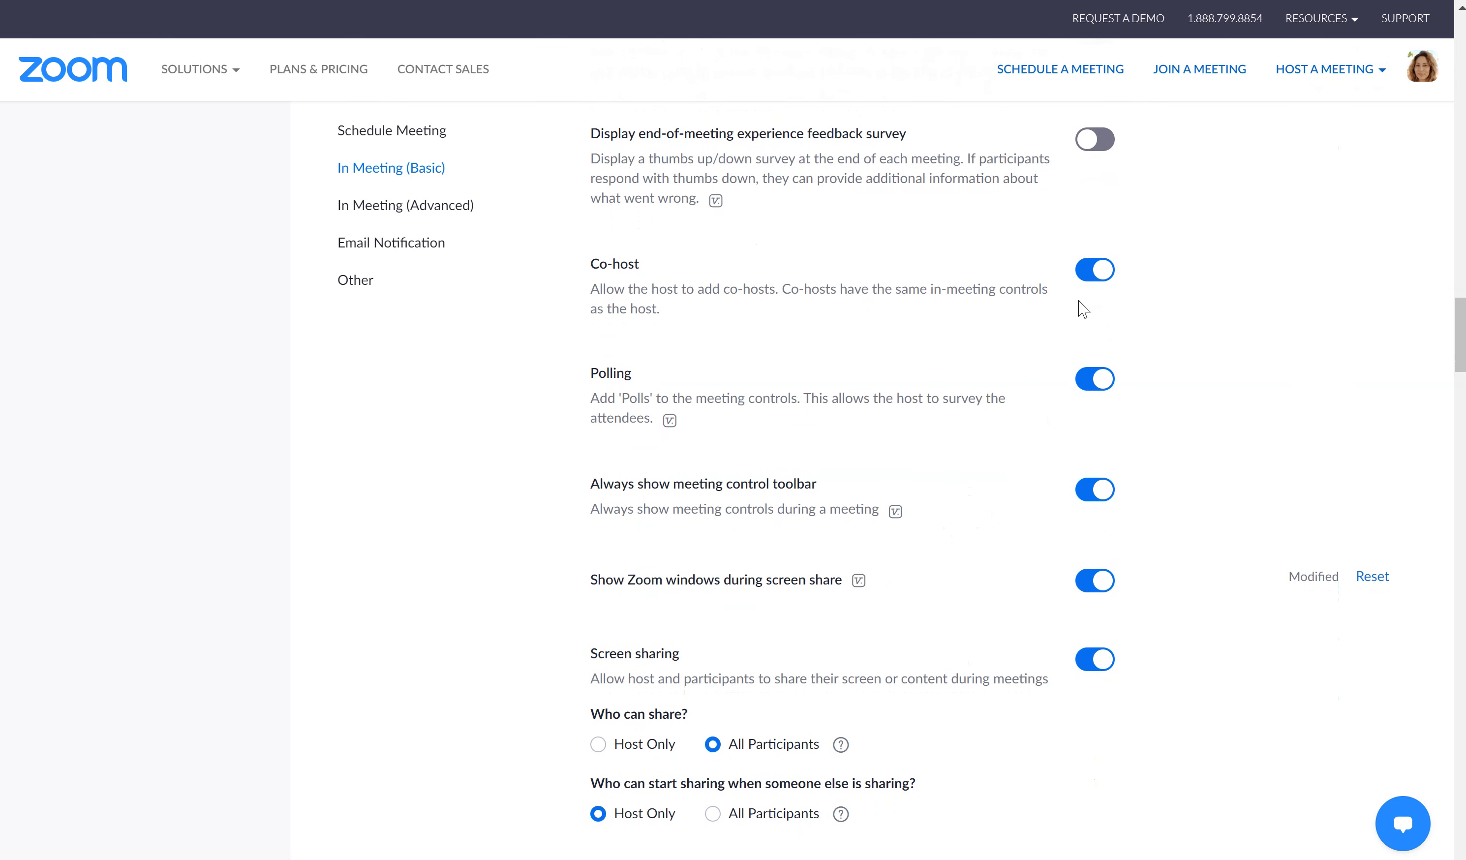
scroll(1083, 309, down, 2)
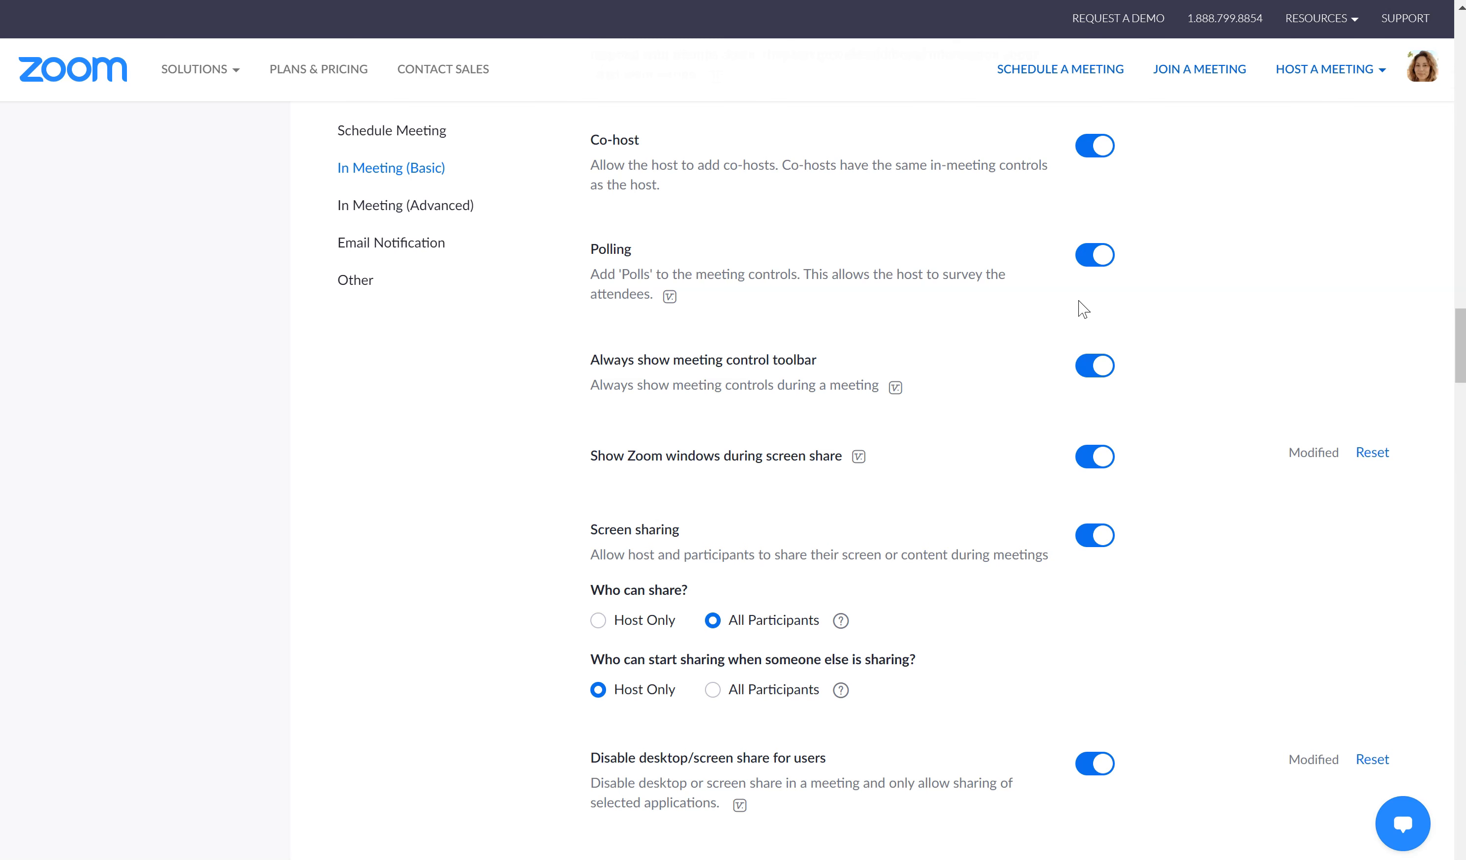
scroll(1083, 309, down, 5)
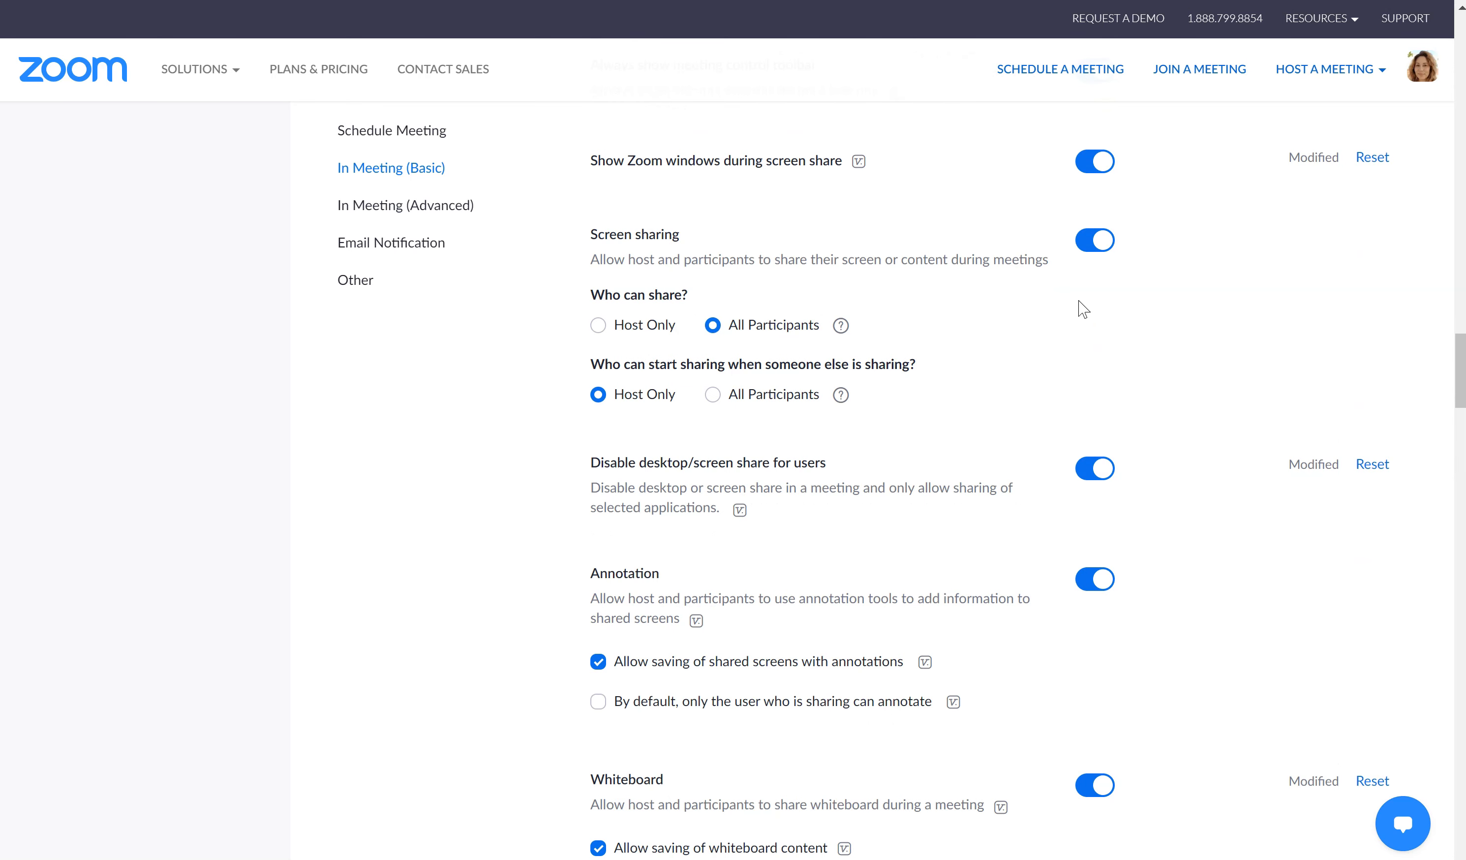
scroll(1083, 309, down, 9)
scroll(1083, 309, up, 3)
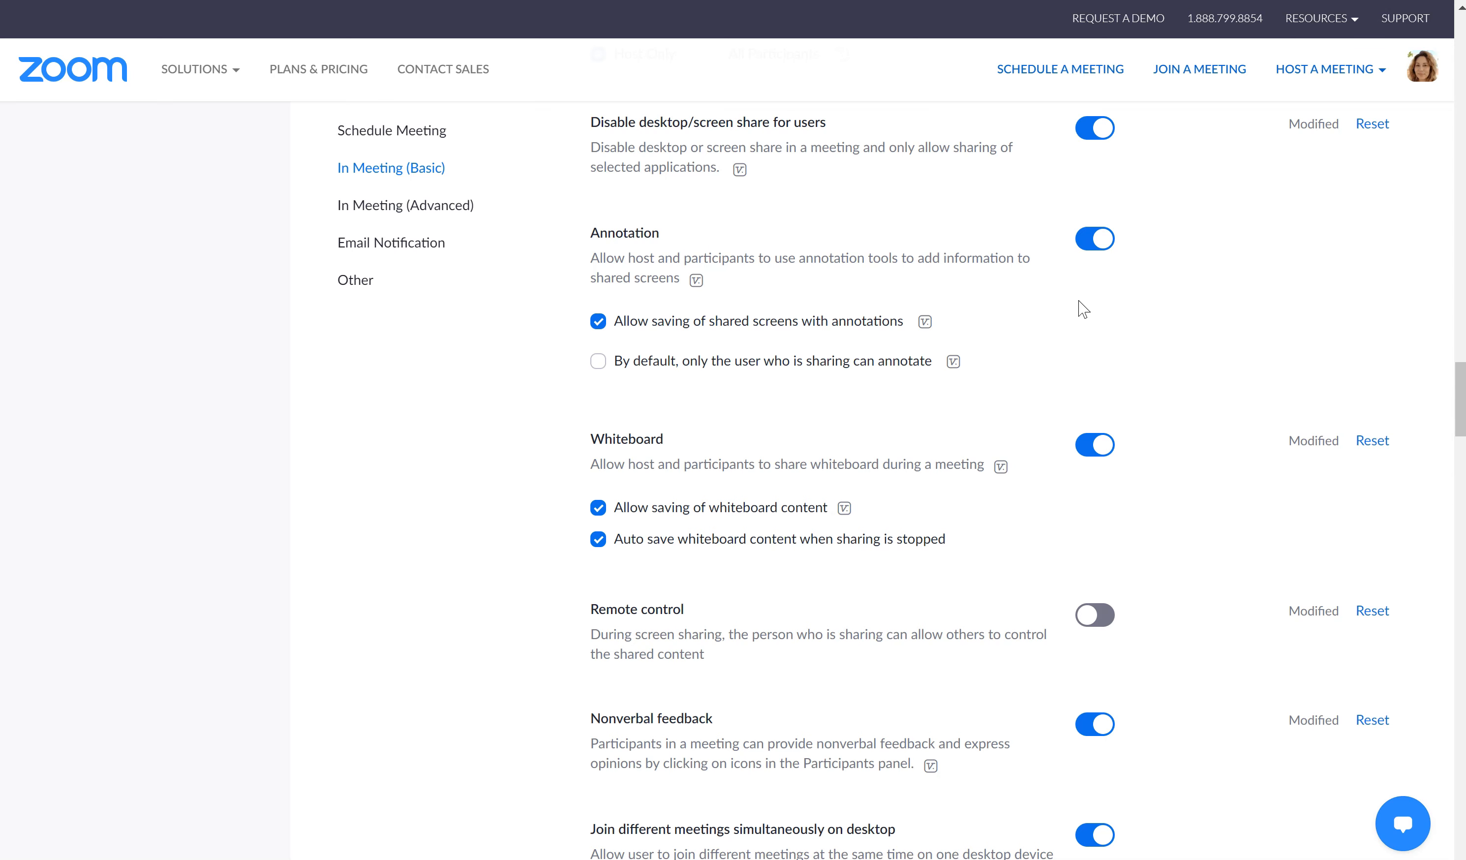
scroll(1083, 309, down, 7)
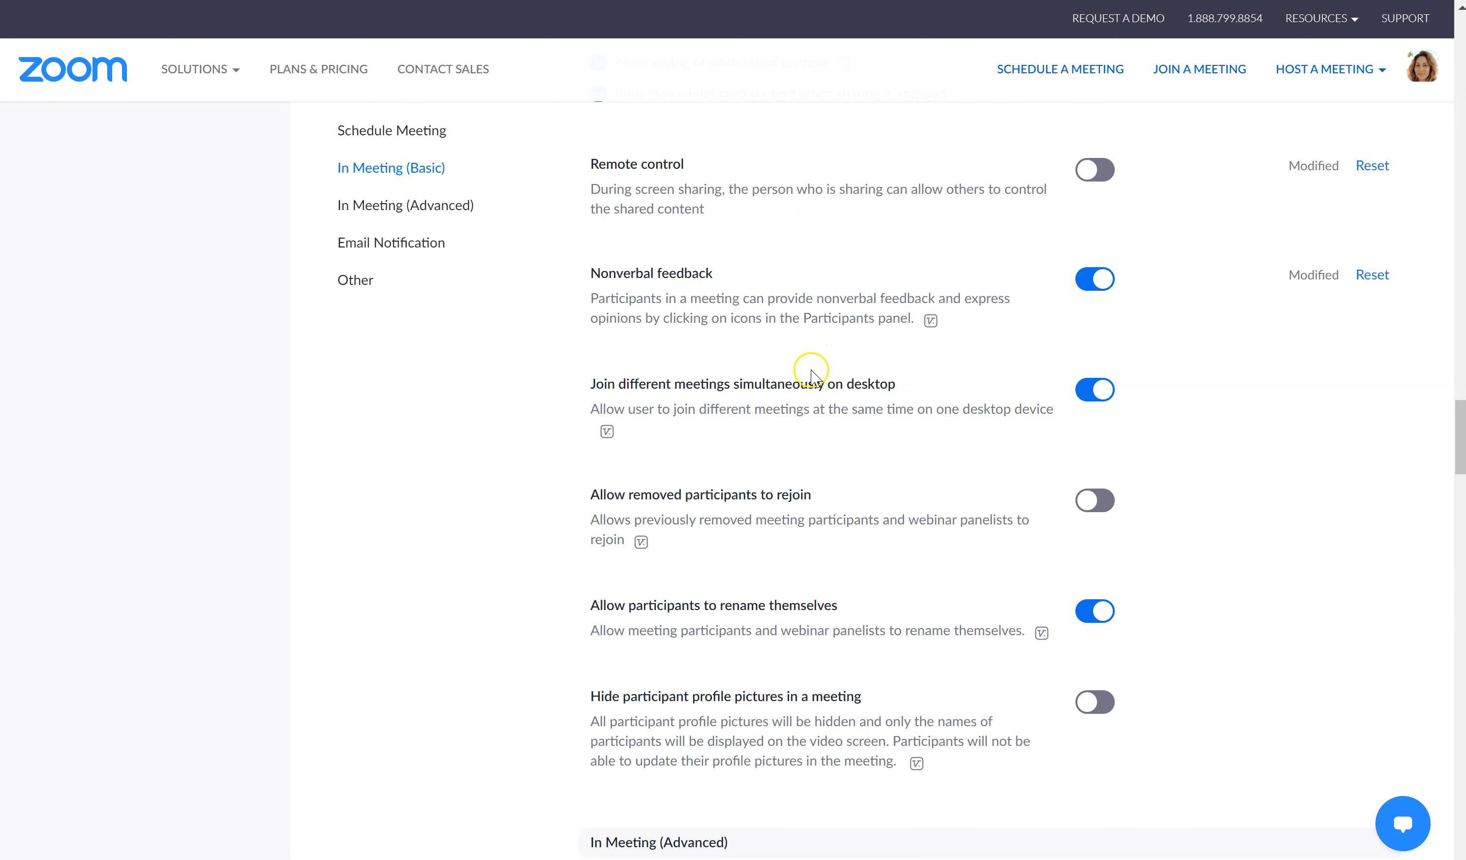
scroll(945, 412, down, 3)
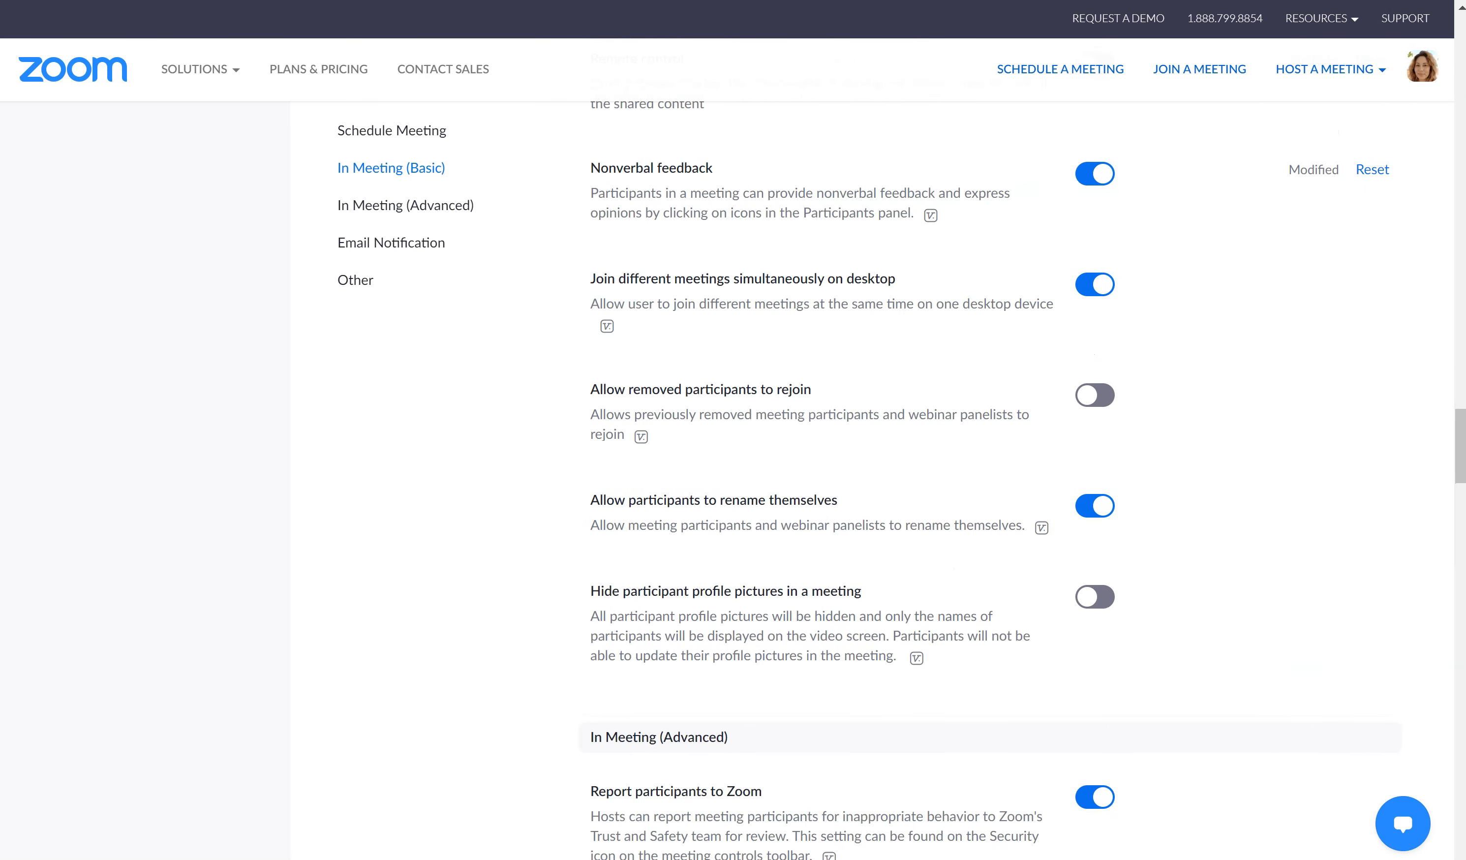
scroll(874, 449, down, 3)
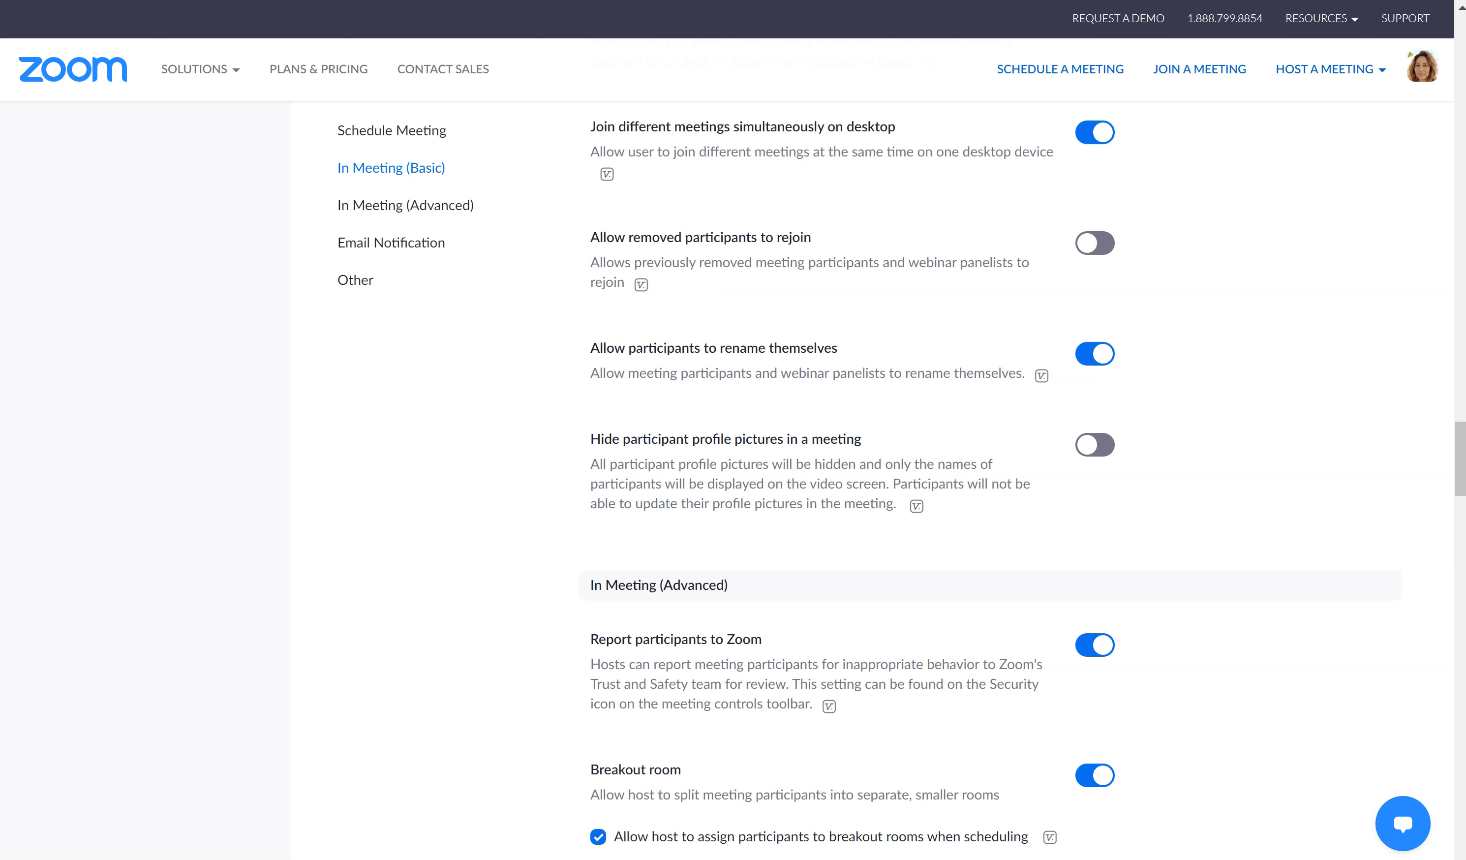
scroll(969, 383, down, 4)
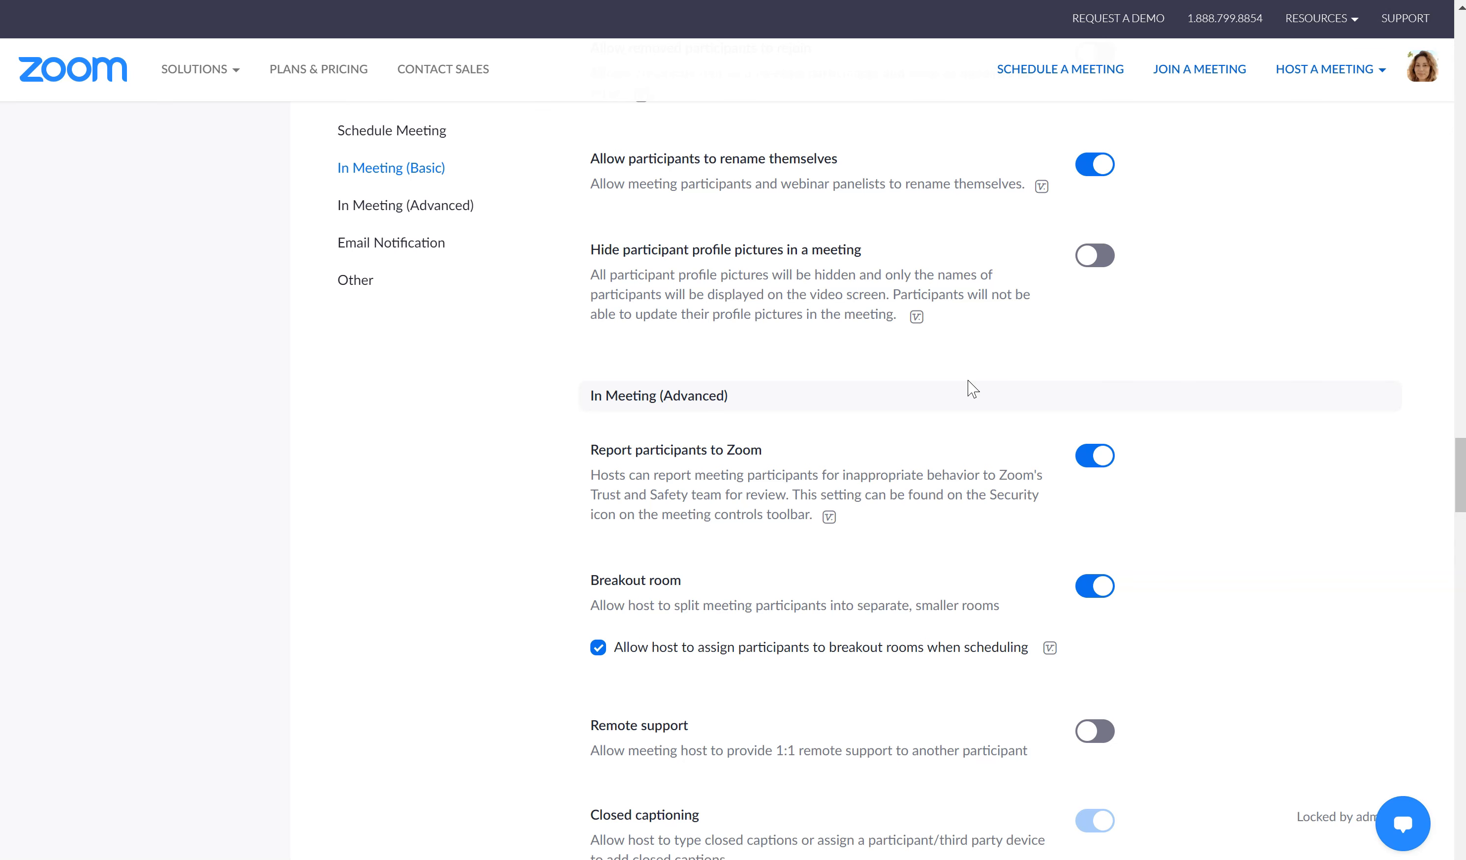
- Turn off Report participants to Zoom in the advanced in-meeting settings
scroll(972, 389, down, 2)
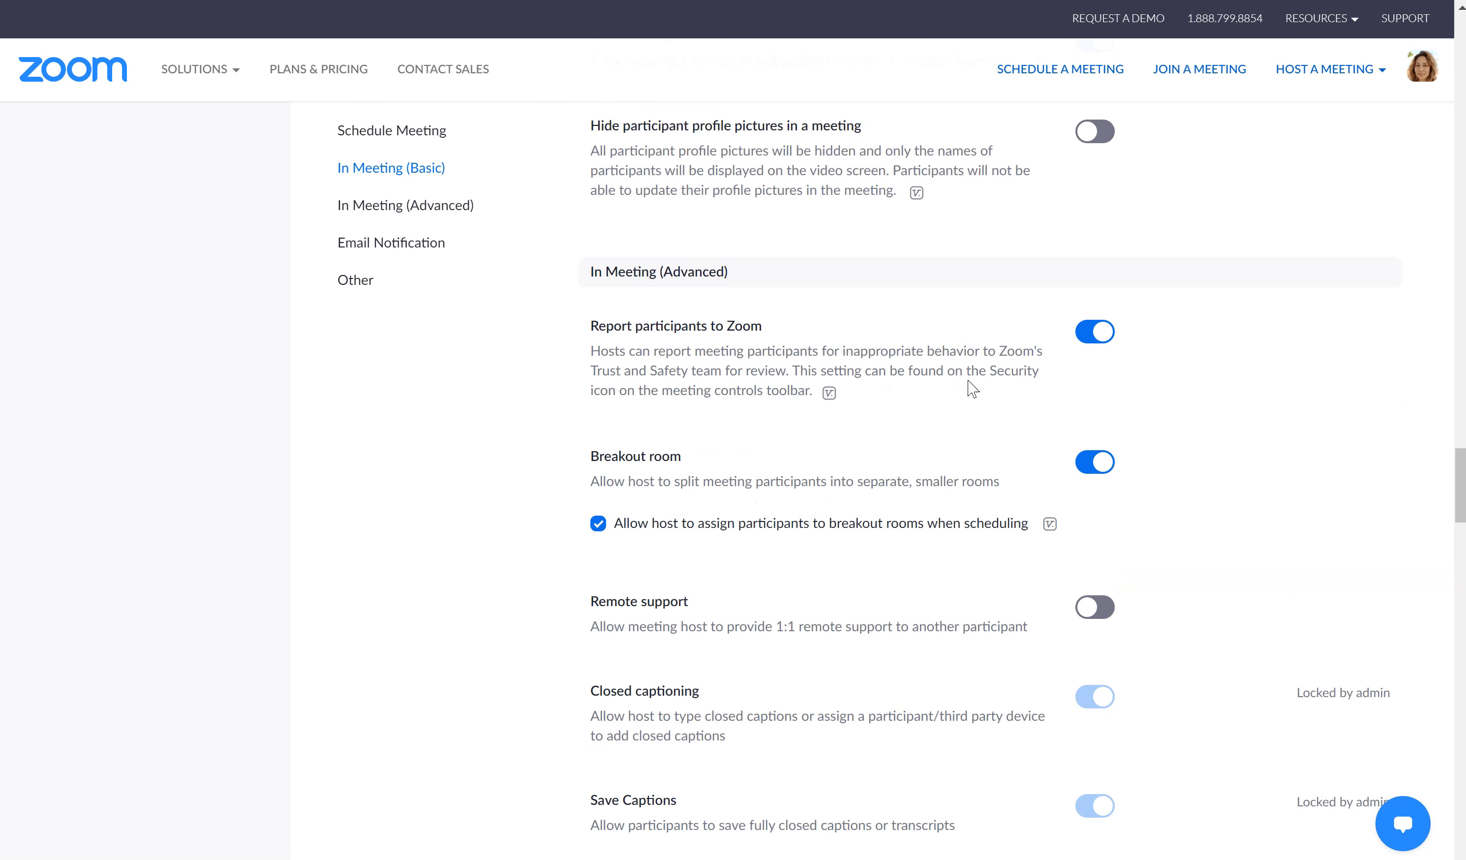
scroll(972, 389, down, 2)
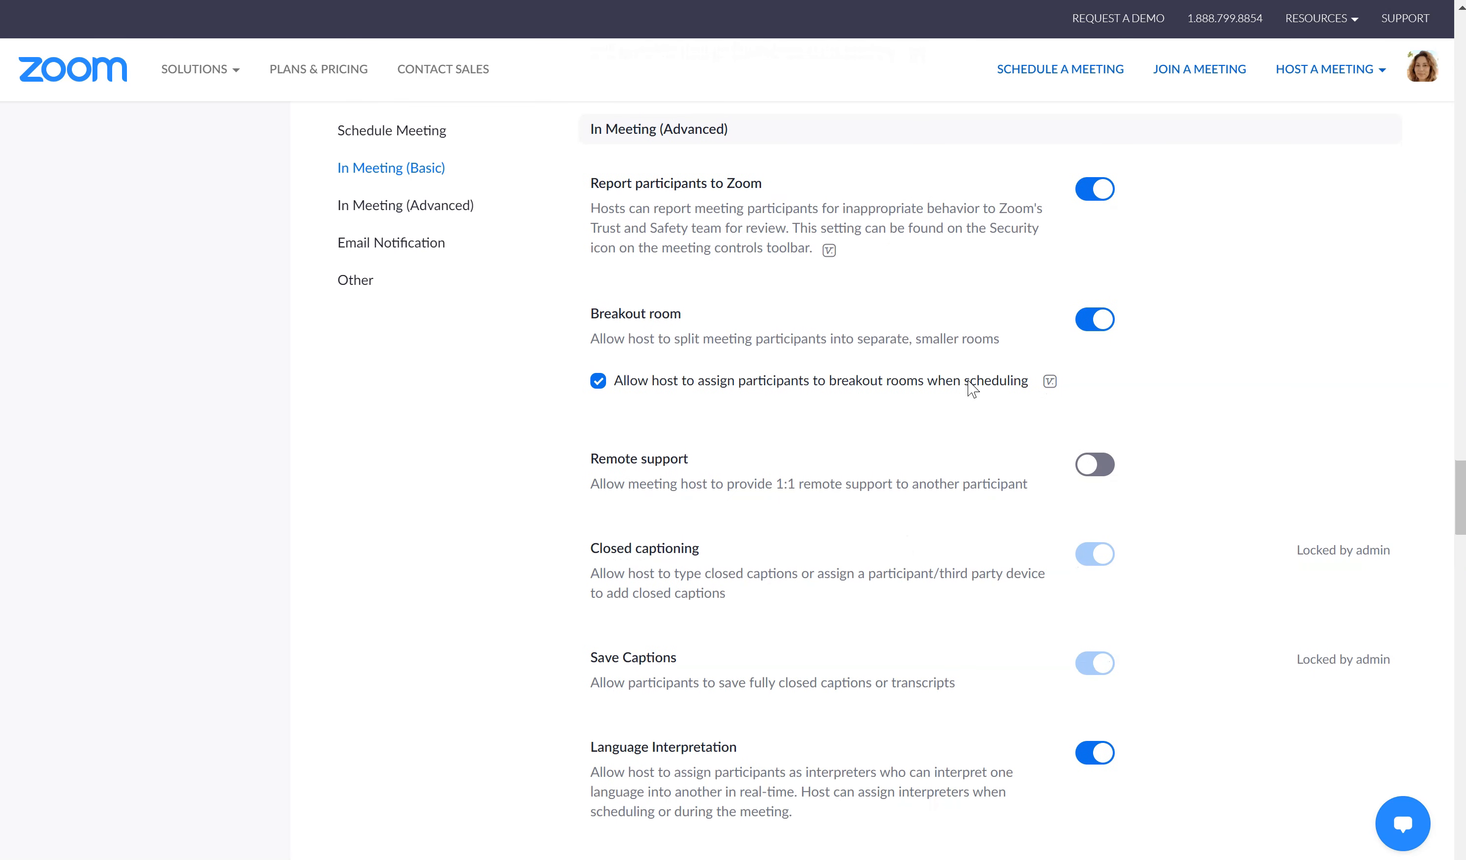
click(1095, 189)
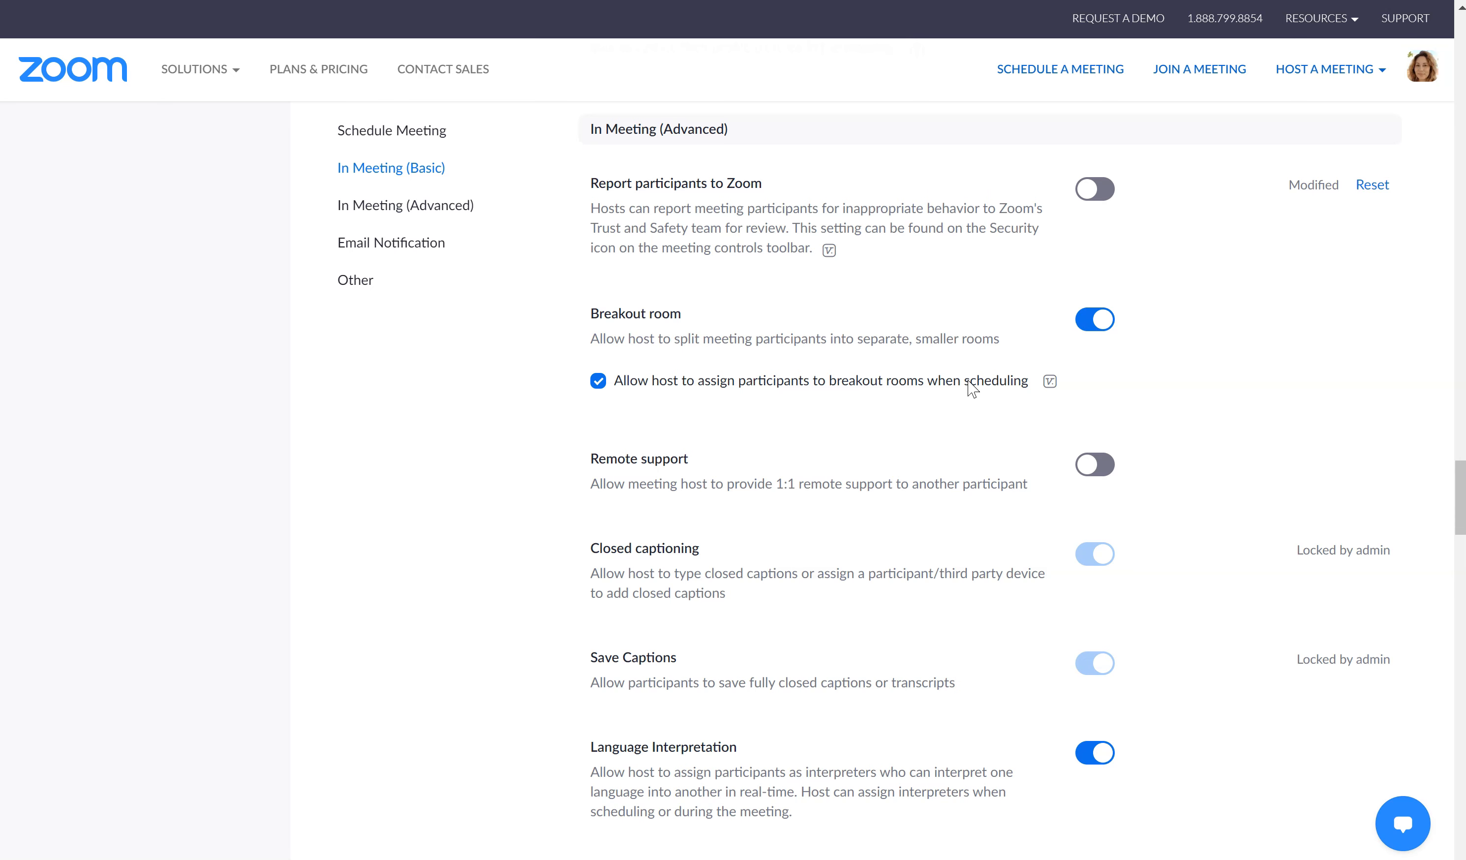
- Review the advanced in-meeting settings from Breakout room through captioning, virtual background and guest identification to Waiting room
scroll(972, 389, down, 2)
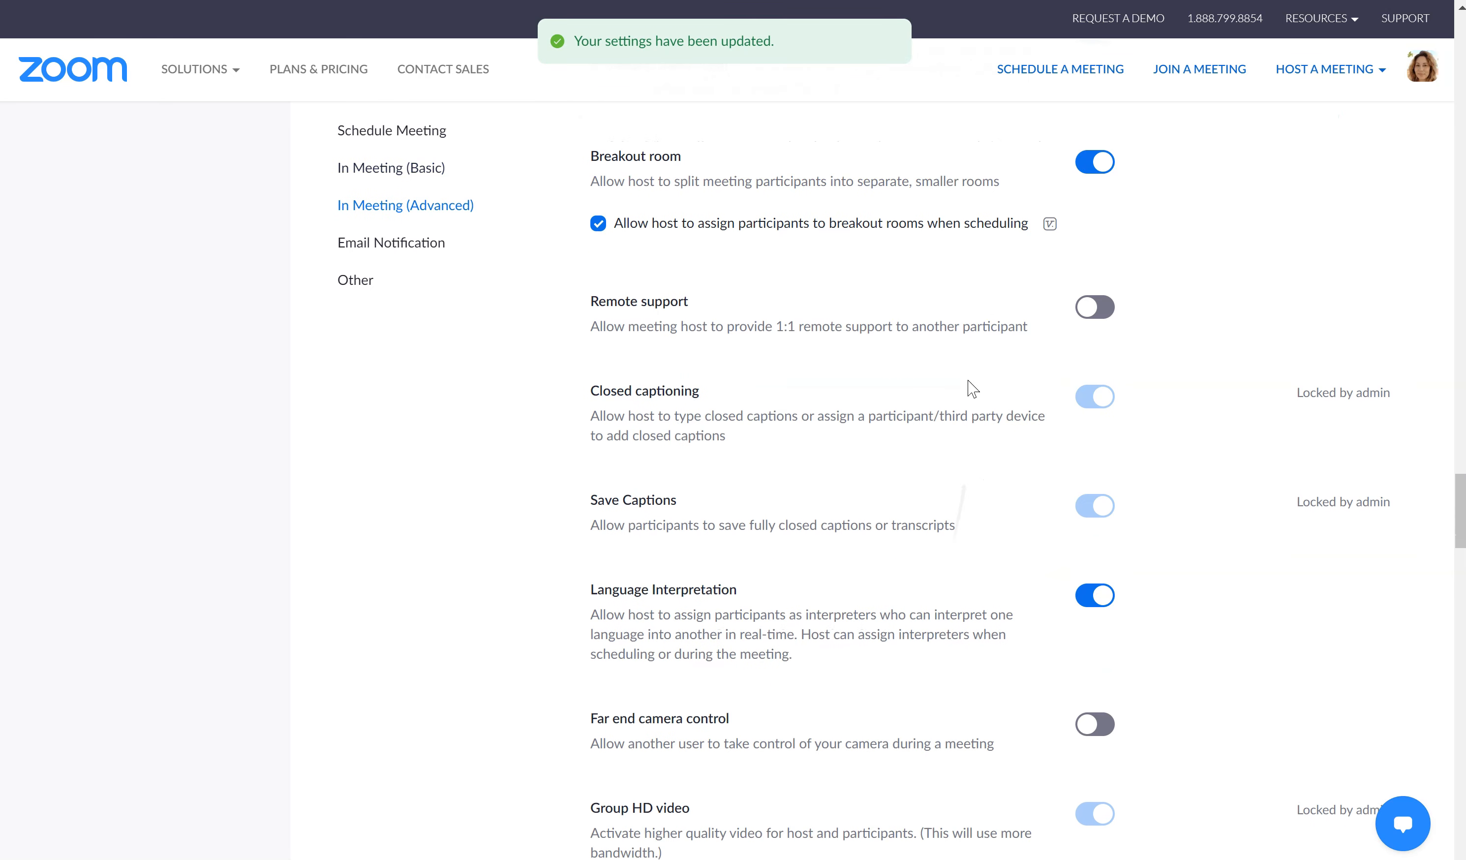
scroll(972, 388, up, 1)
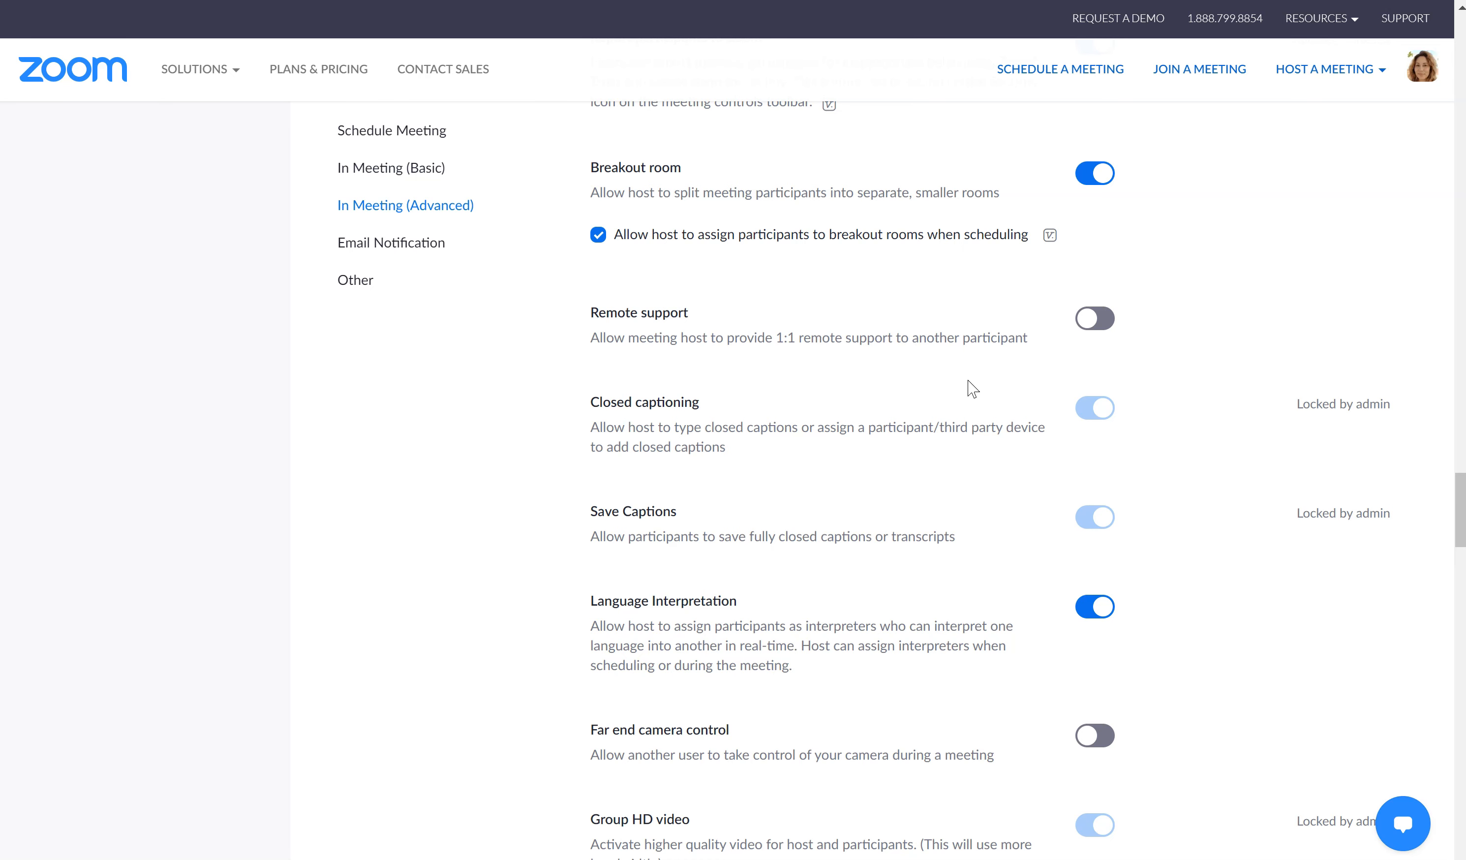
scroll(971, 388, down, 3)
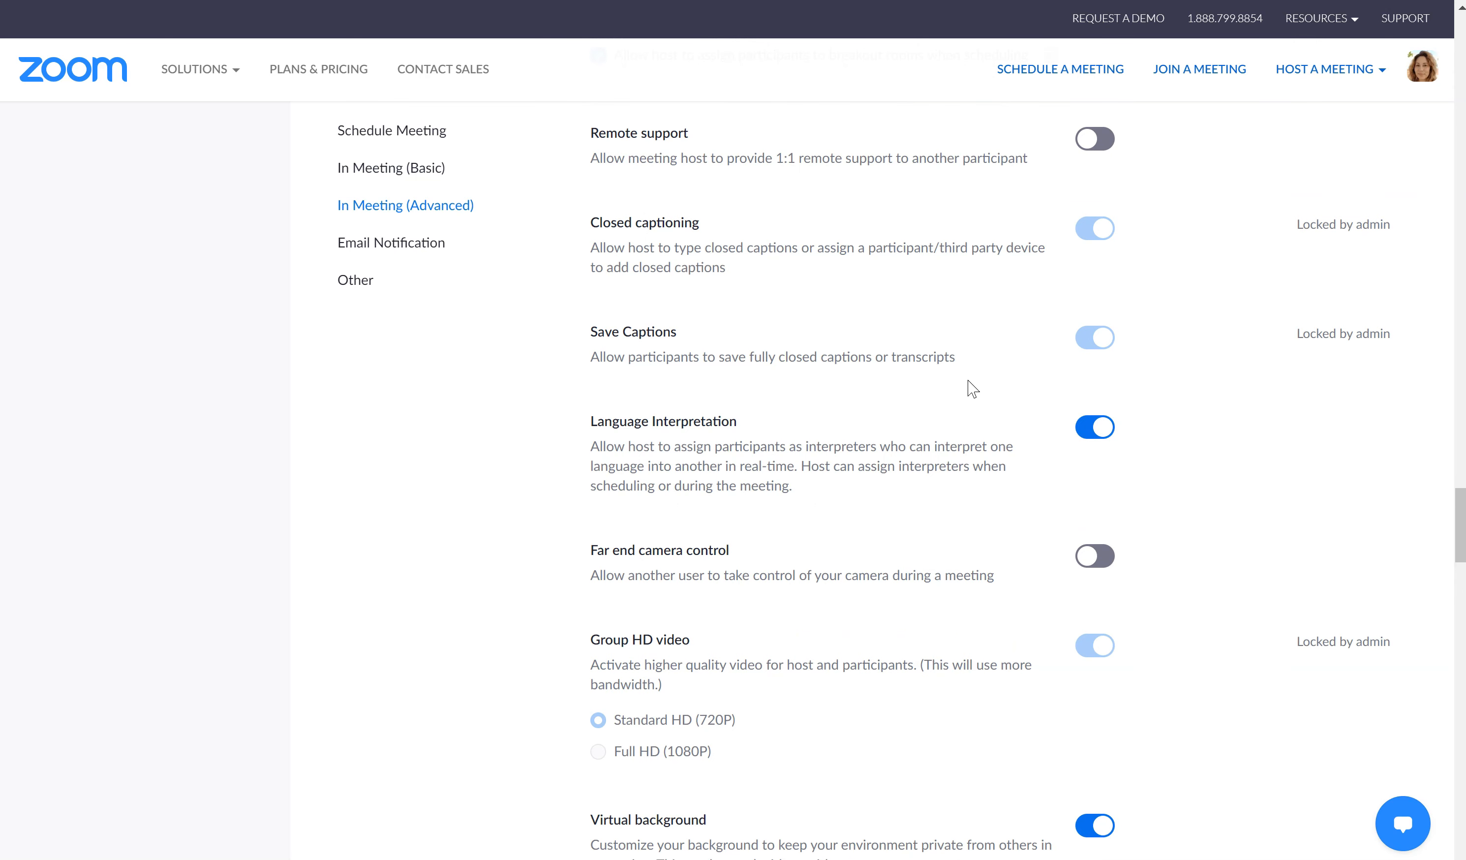
scroll(972, 388, down, 2)
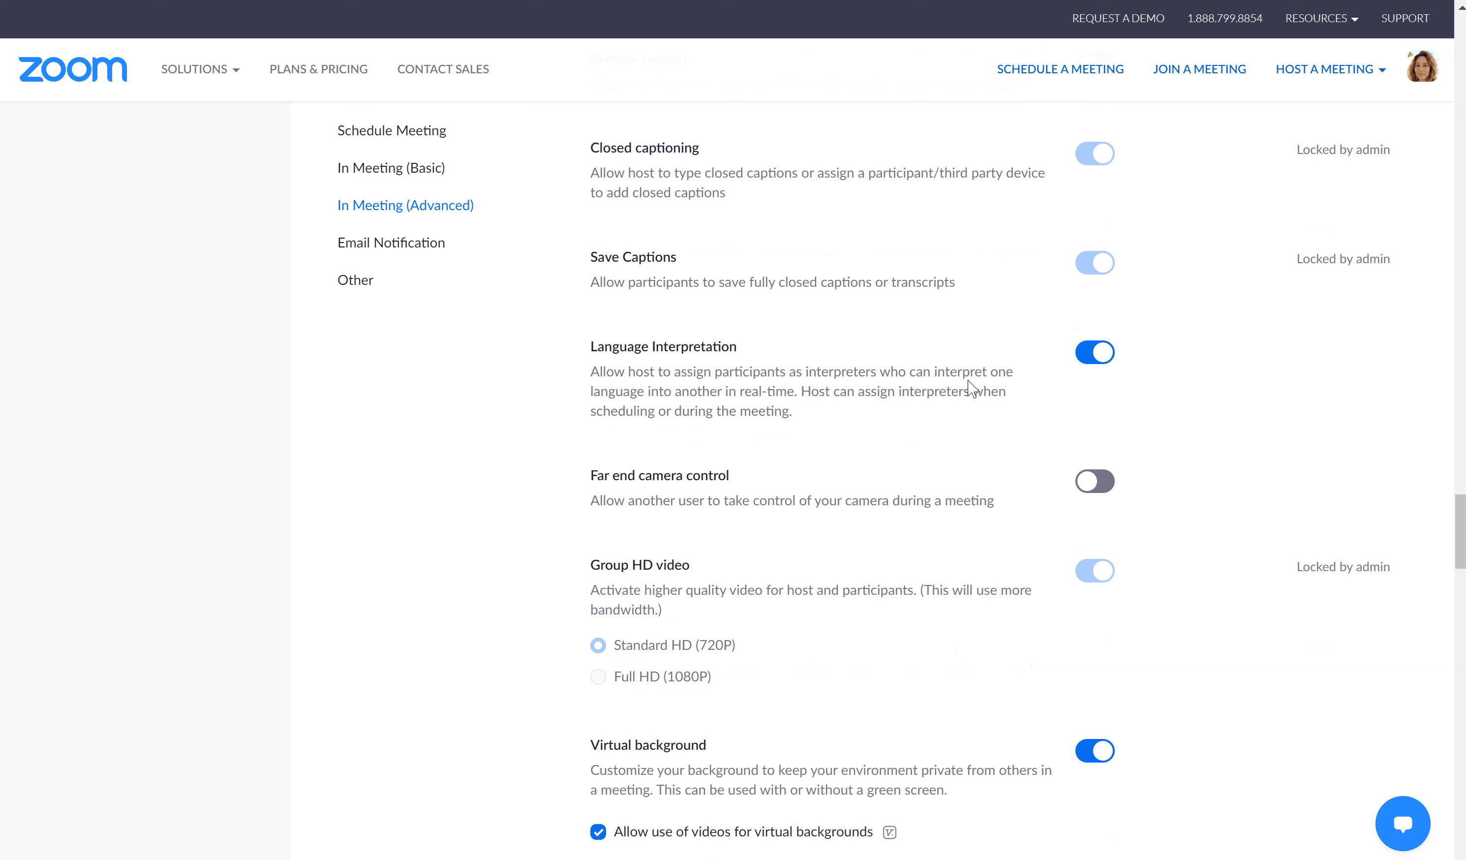
scroll(971, 389, down, 2)
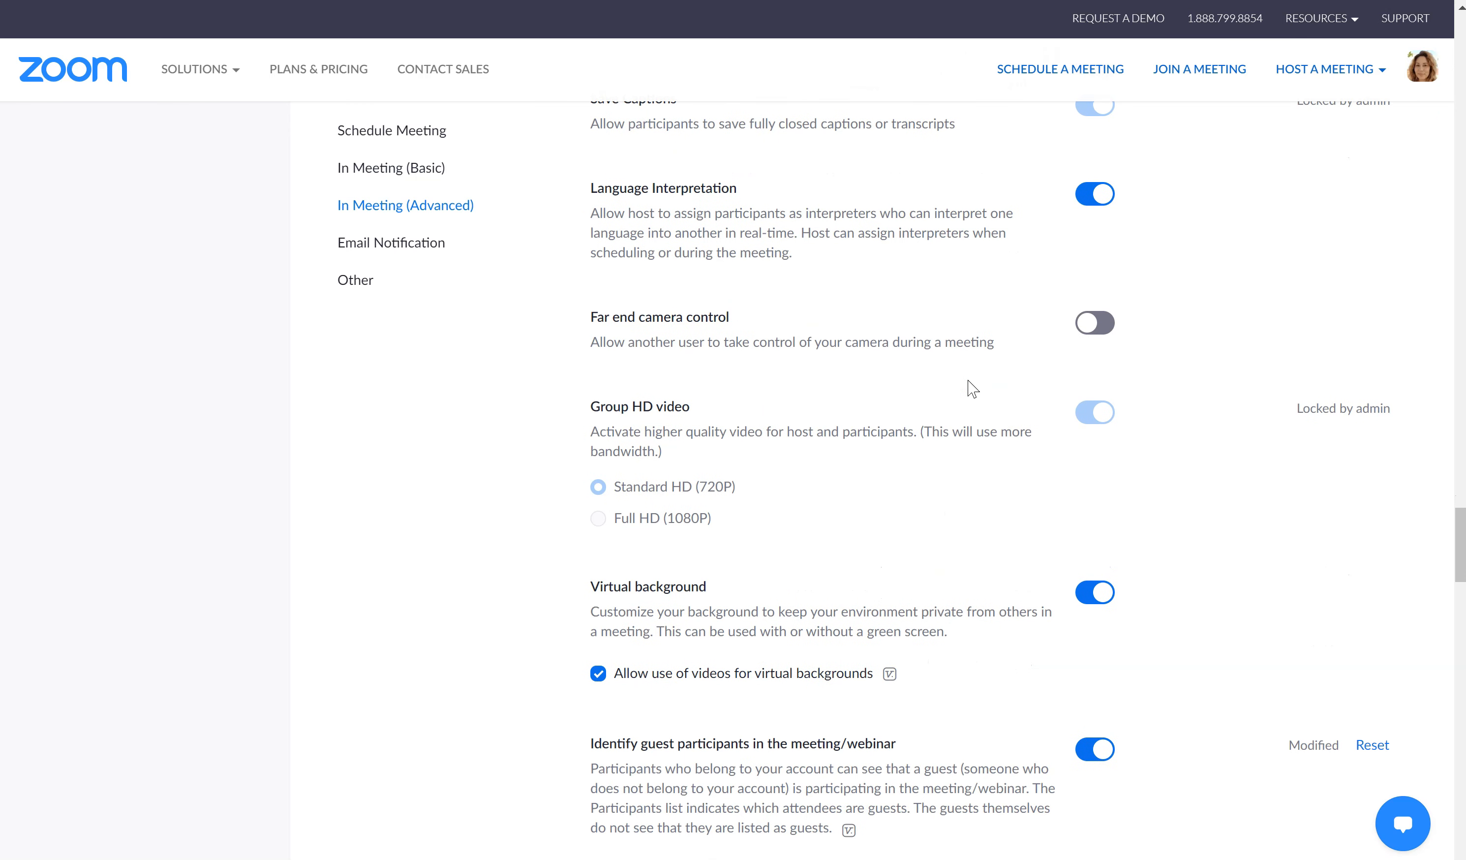
scroll(971, 388, down, 5)
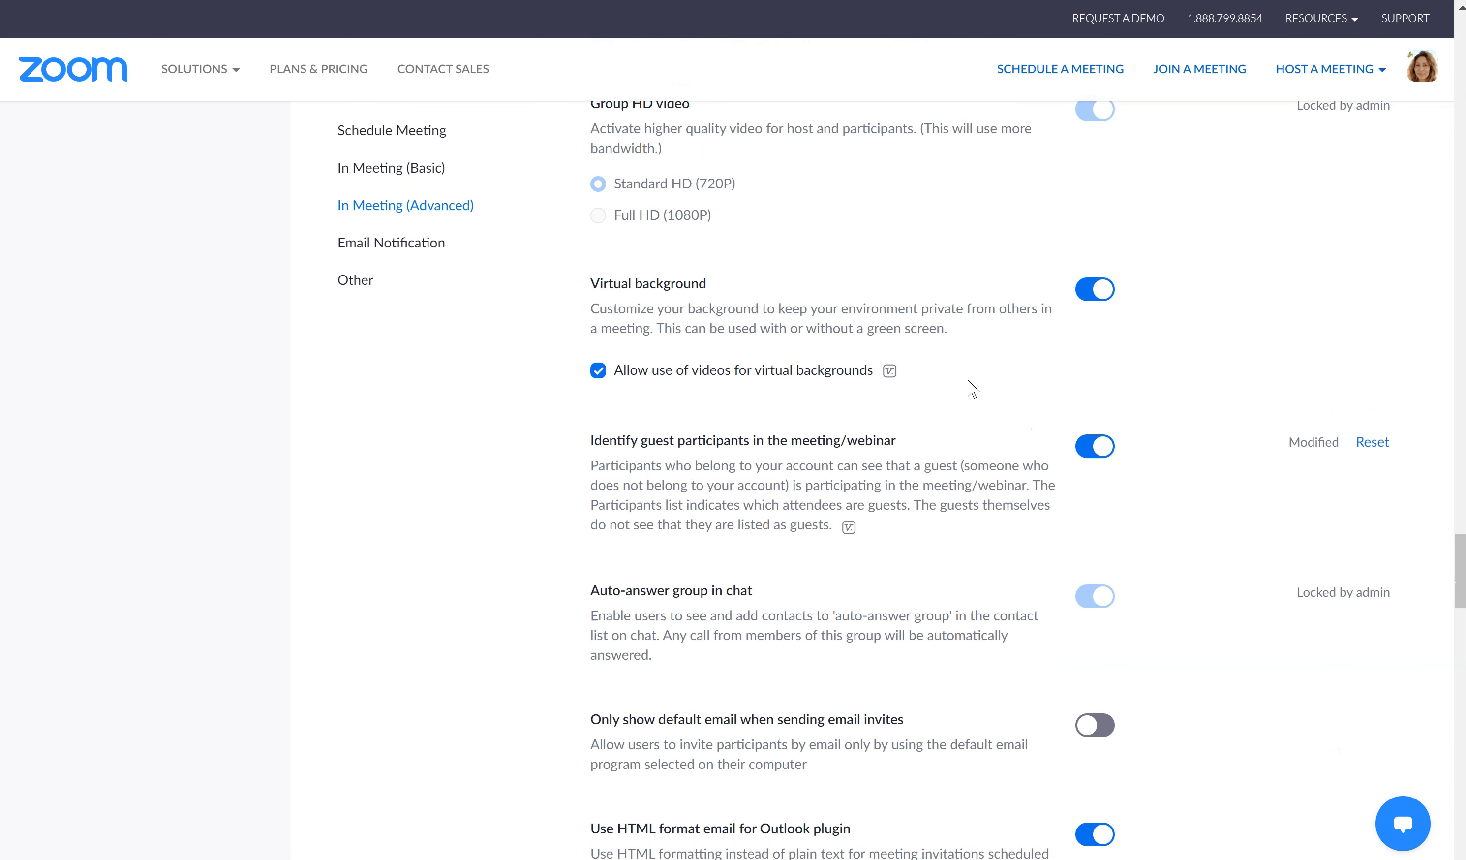
scroll(973, 389, down, 3)
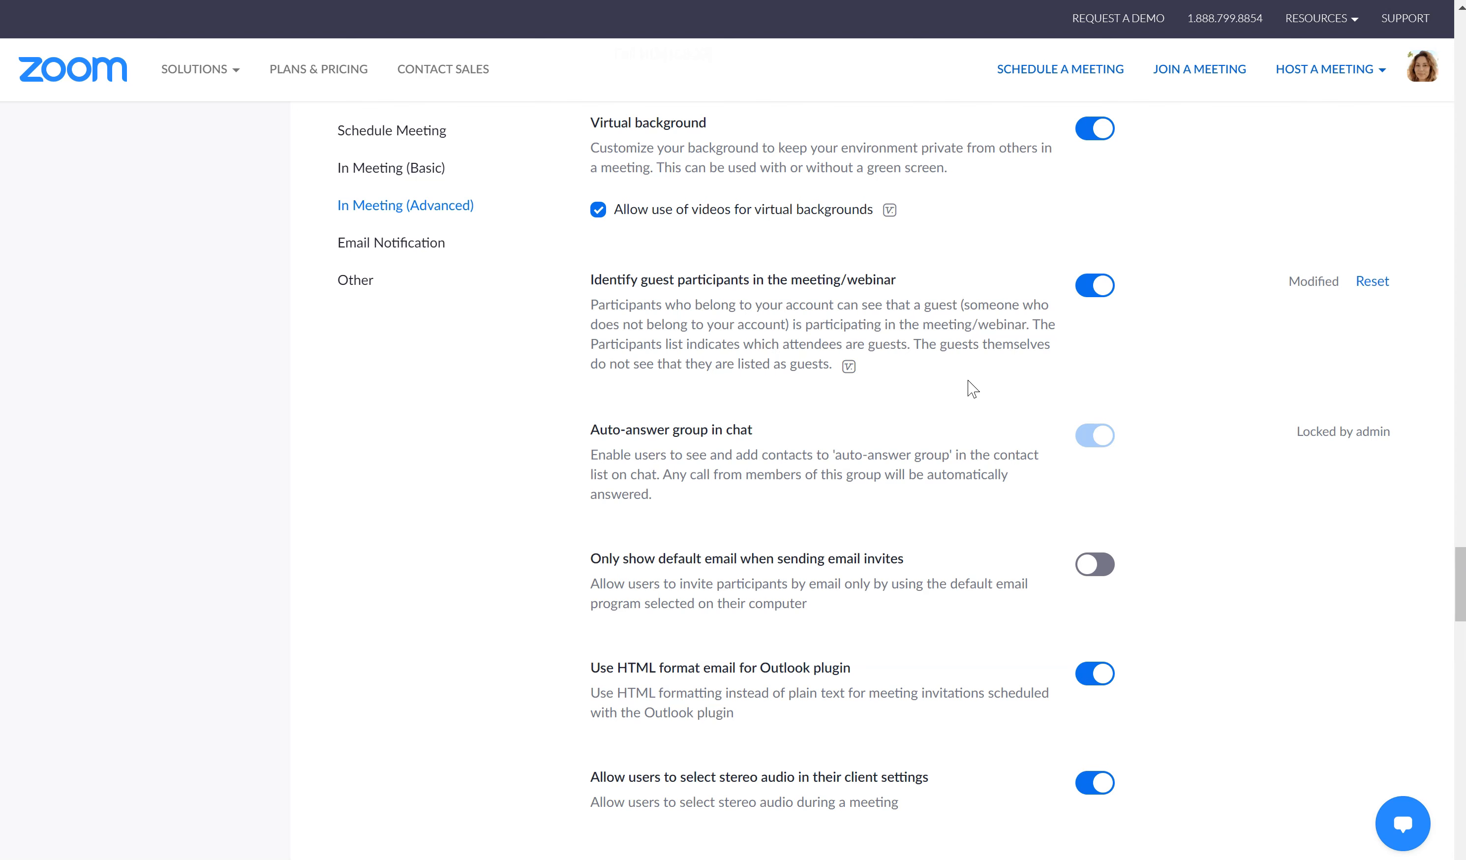
scroll(972, 389, down, 14)
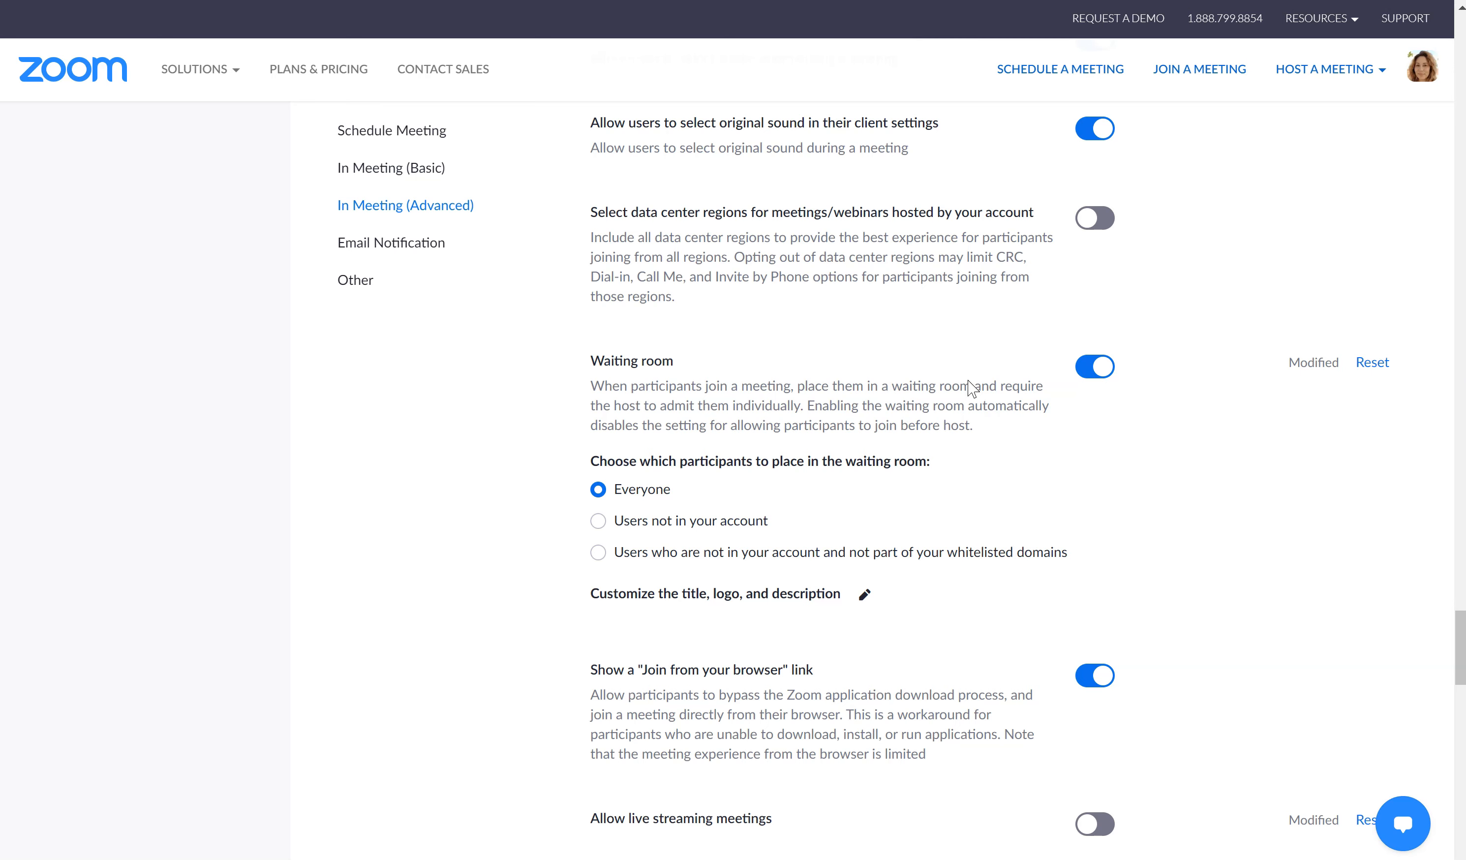
- Turn on Allow live streaming meetings to view its streaming service options, and turn it back off
scroll(971, 389, down, 10)
scroll(1126, 236, up, 2)
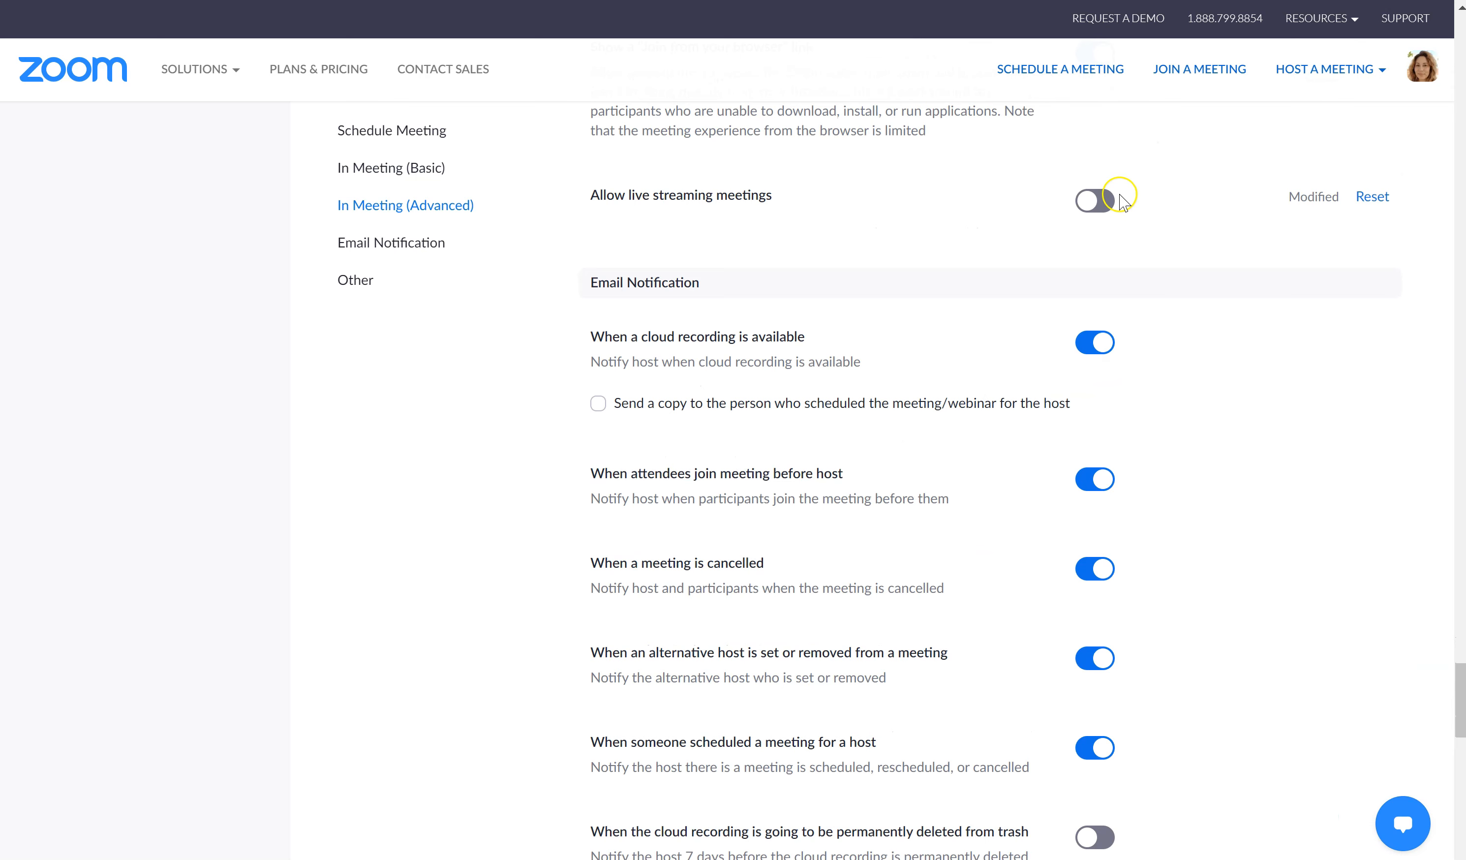
click(1108, 207)
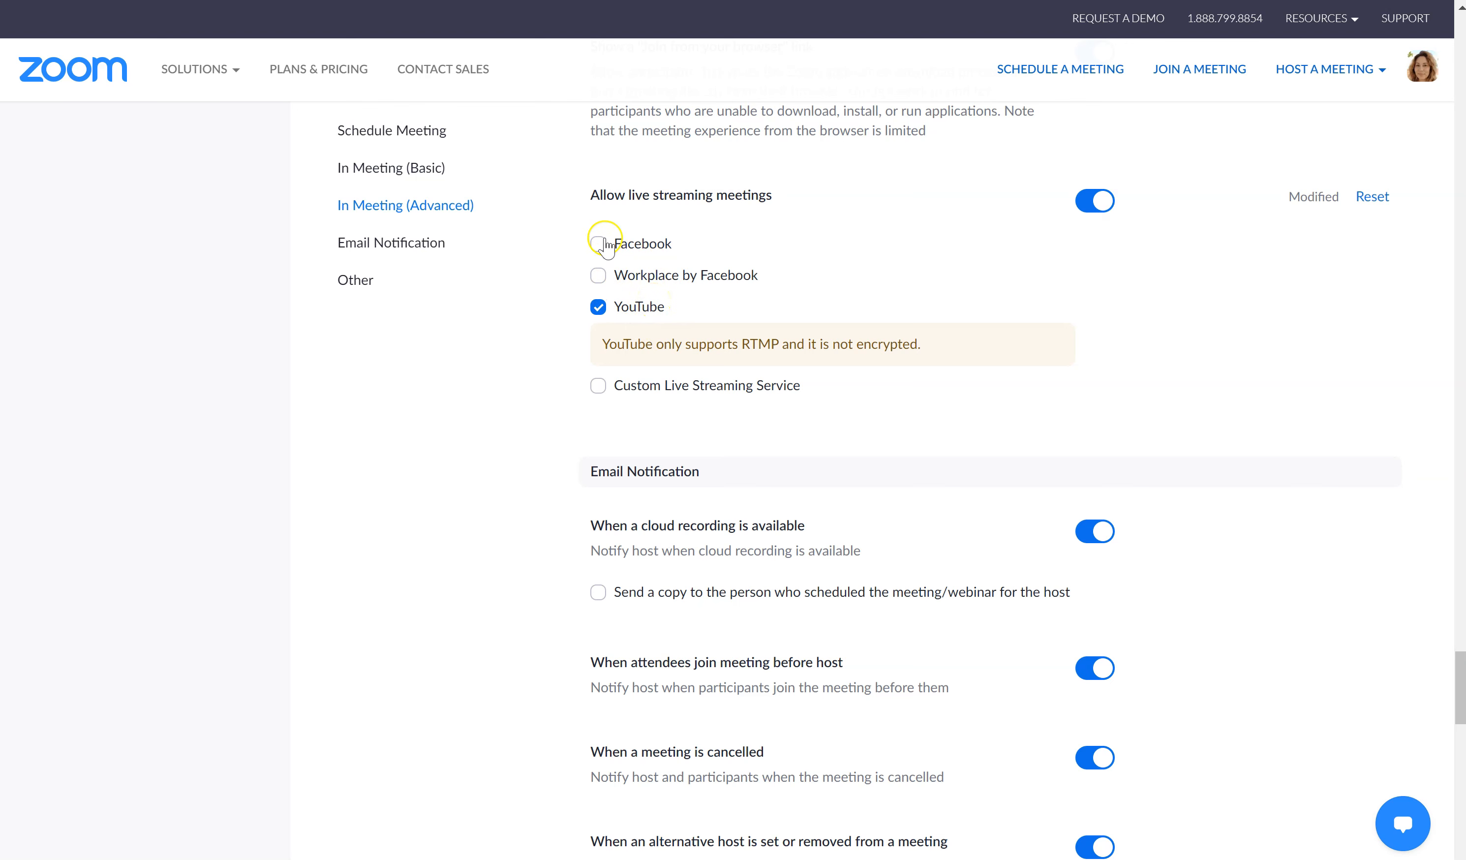
click(1096, 203)
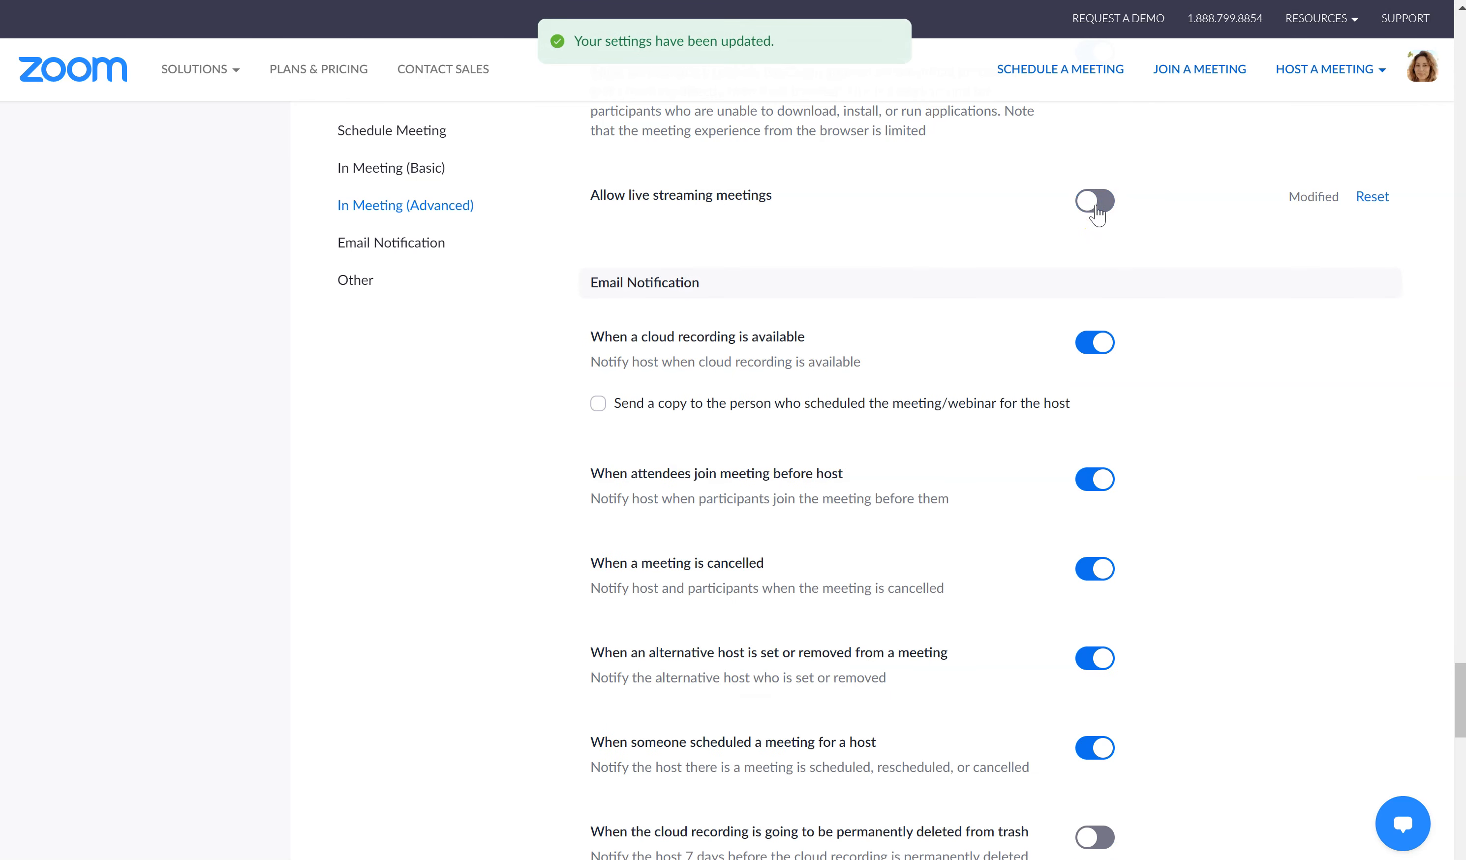
- Review the email notification settings and the Other settings, including iOS snapshot blurring, invitation email and schedule privilege
scroll(1096, 206, down, 12)
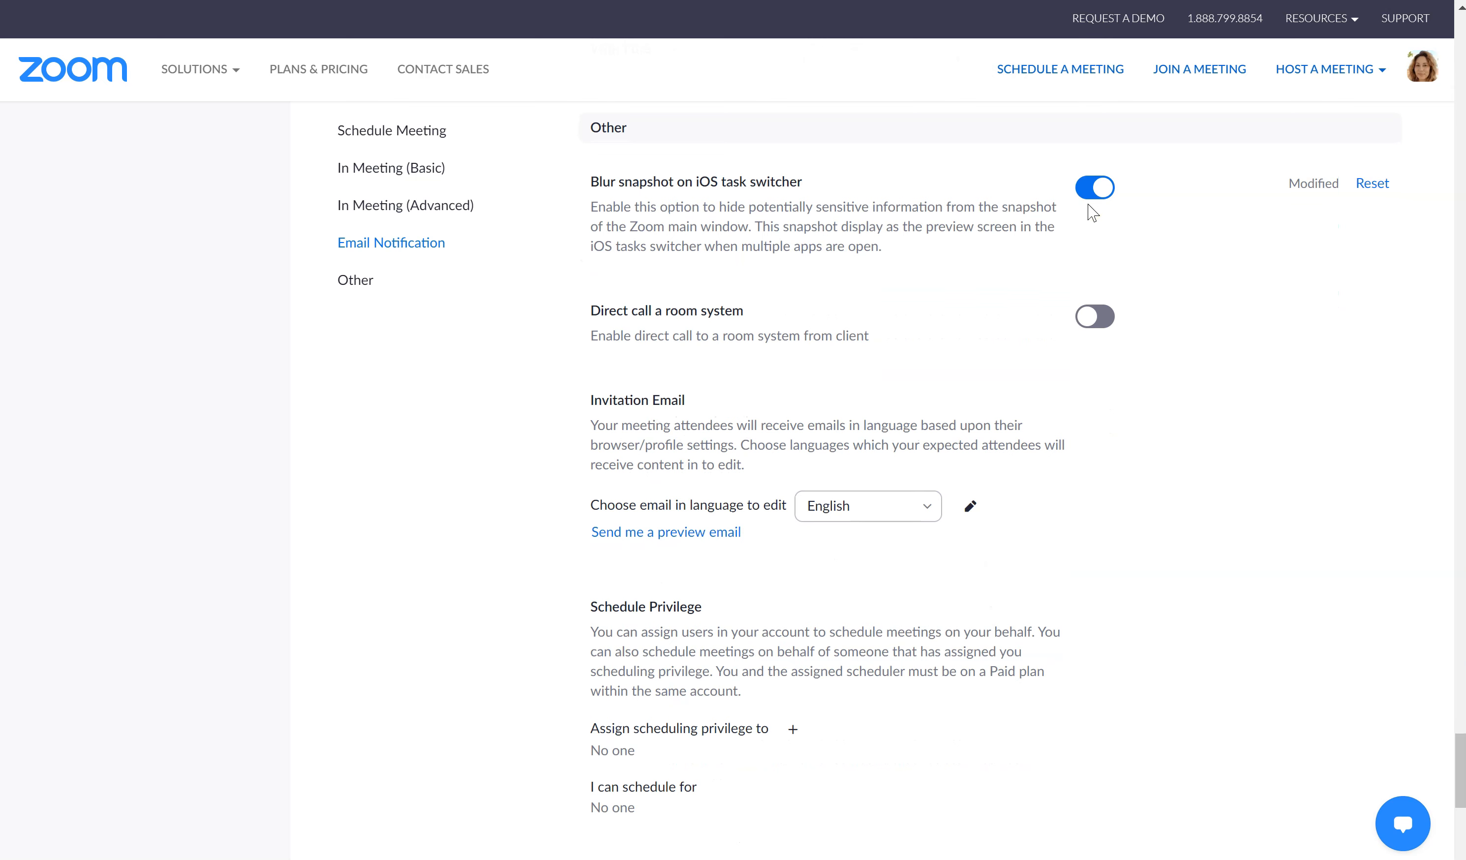
scroll(851, 216, down, 1)
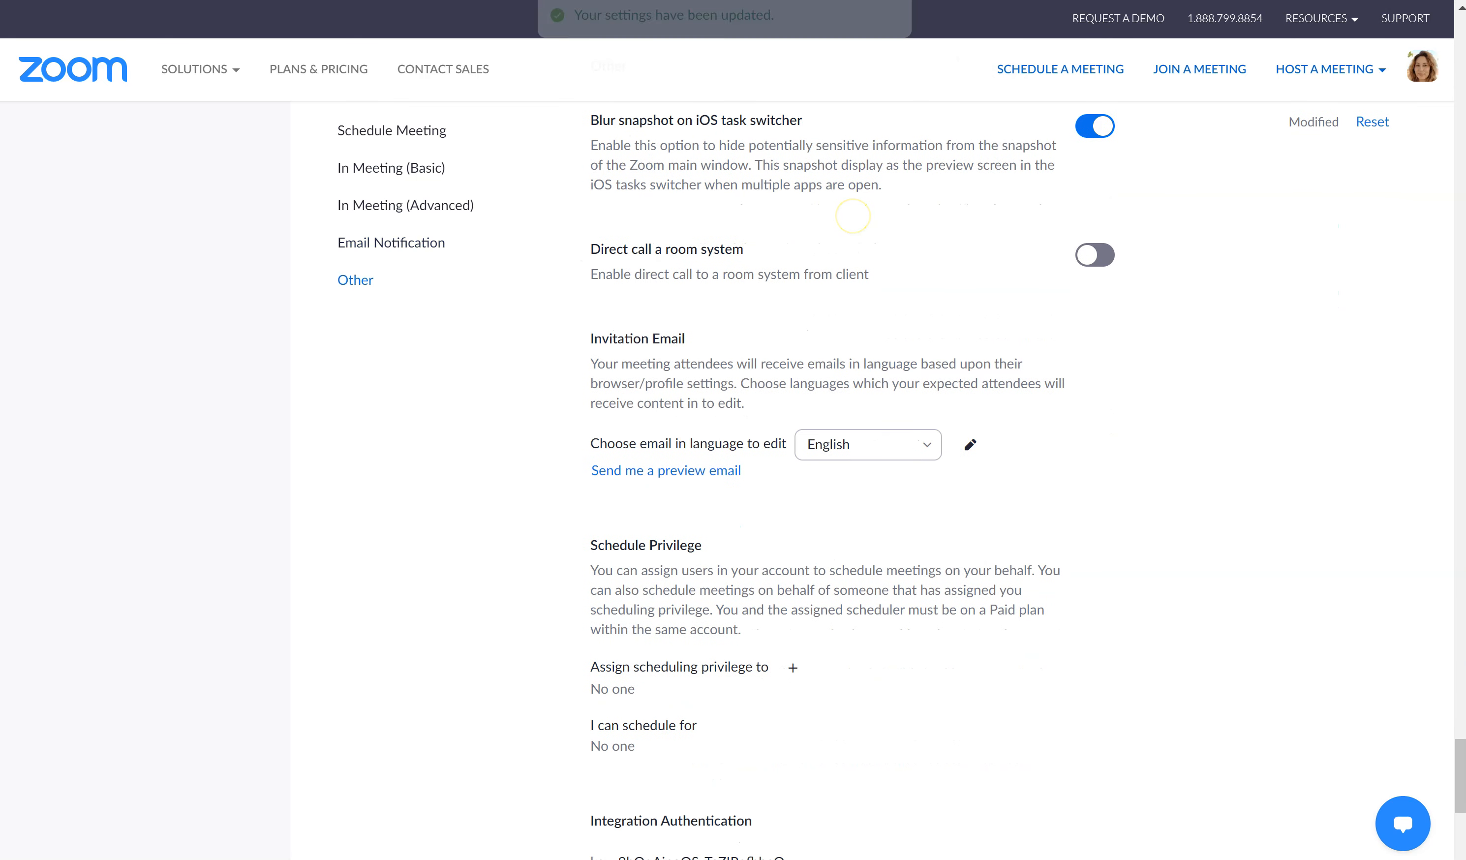
scroll(854, 216, up, 1)
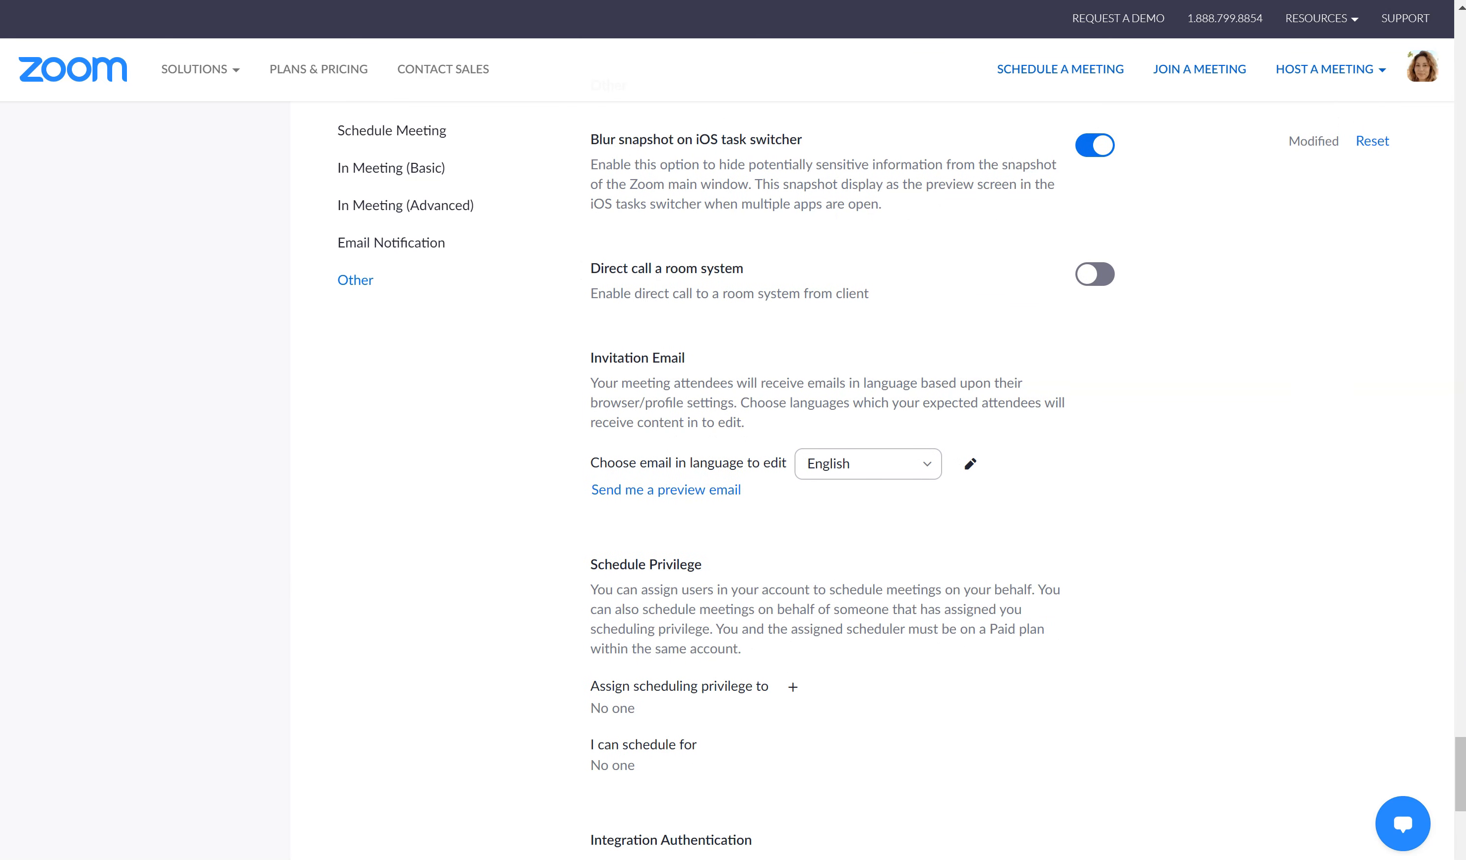
scroll(854, 216, down, 1)
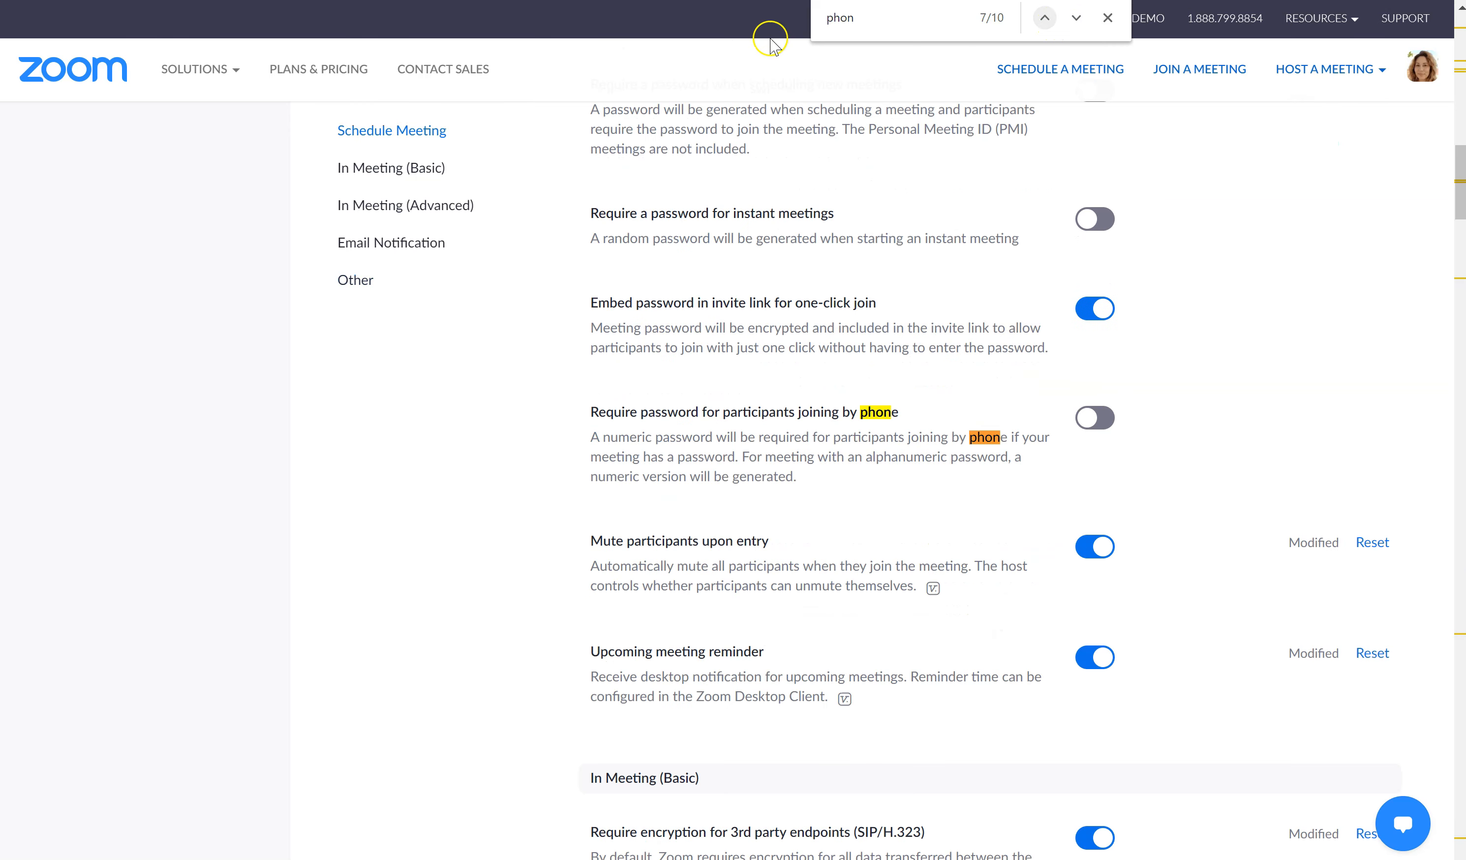
- Search the settings page for "phone" and go through the following matches
text(e)
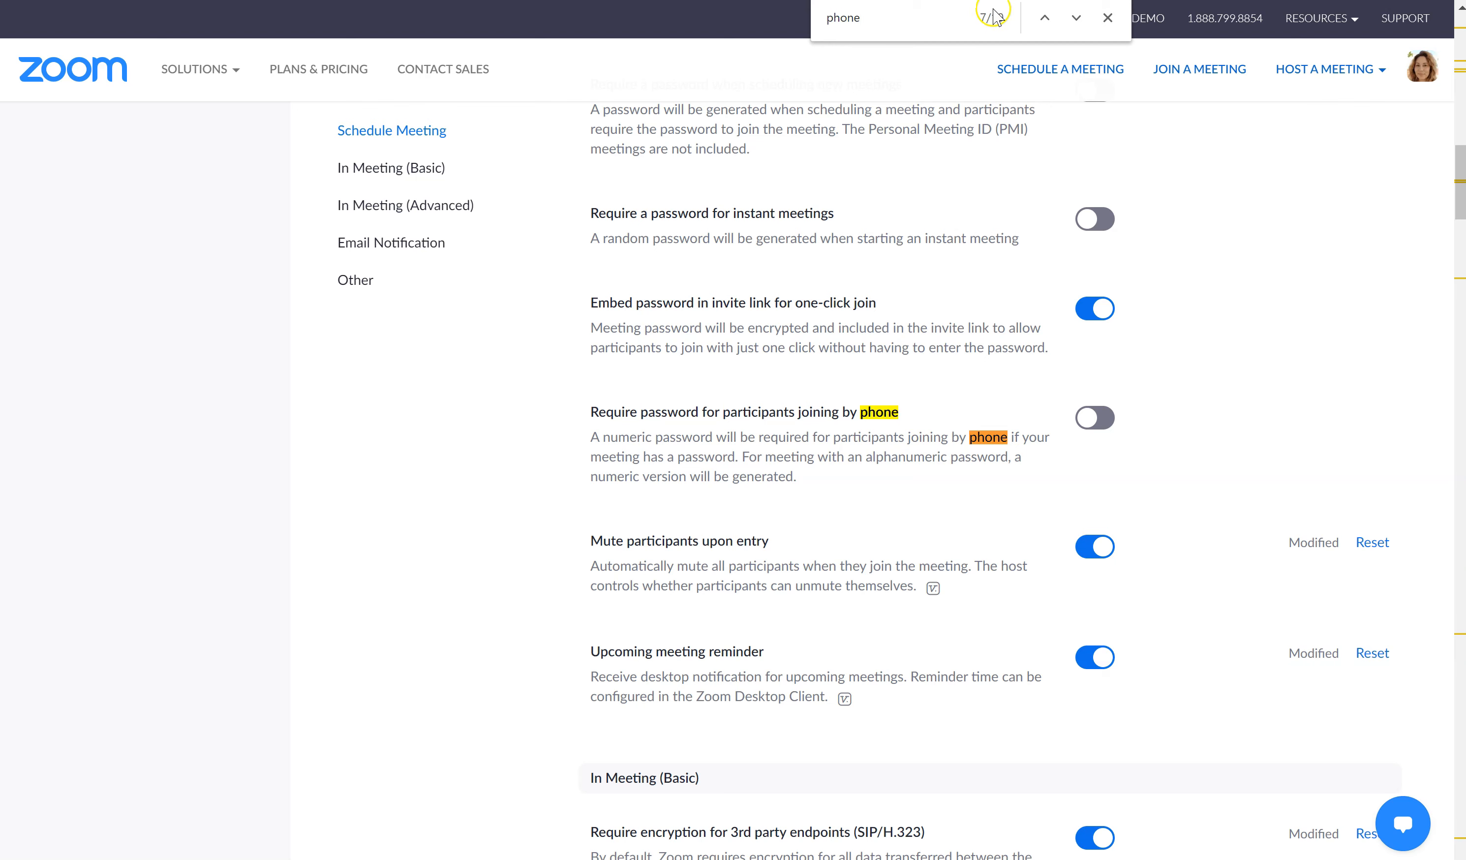
click(1074, 21)
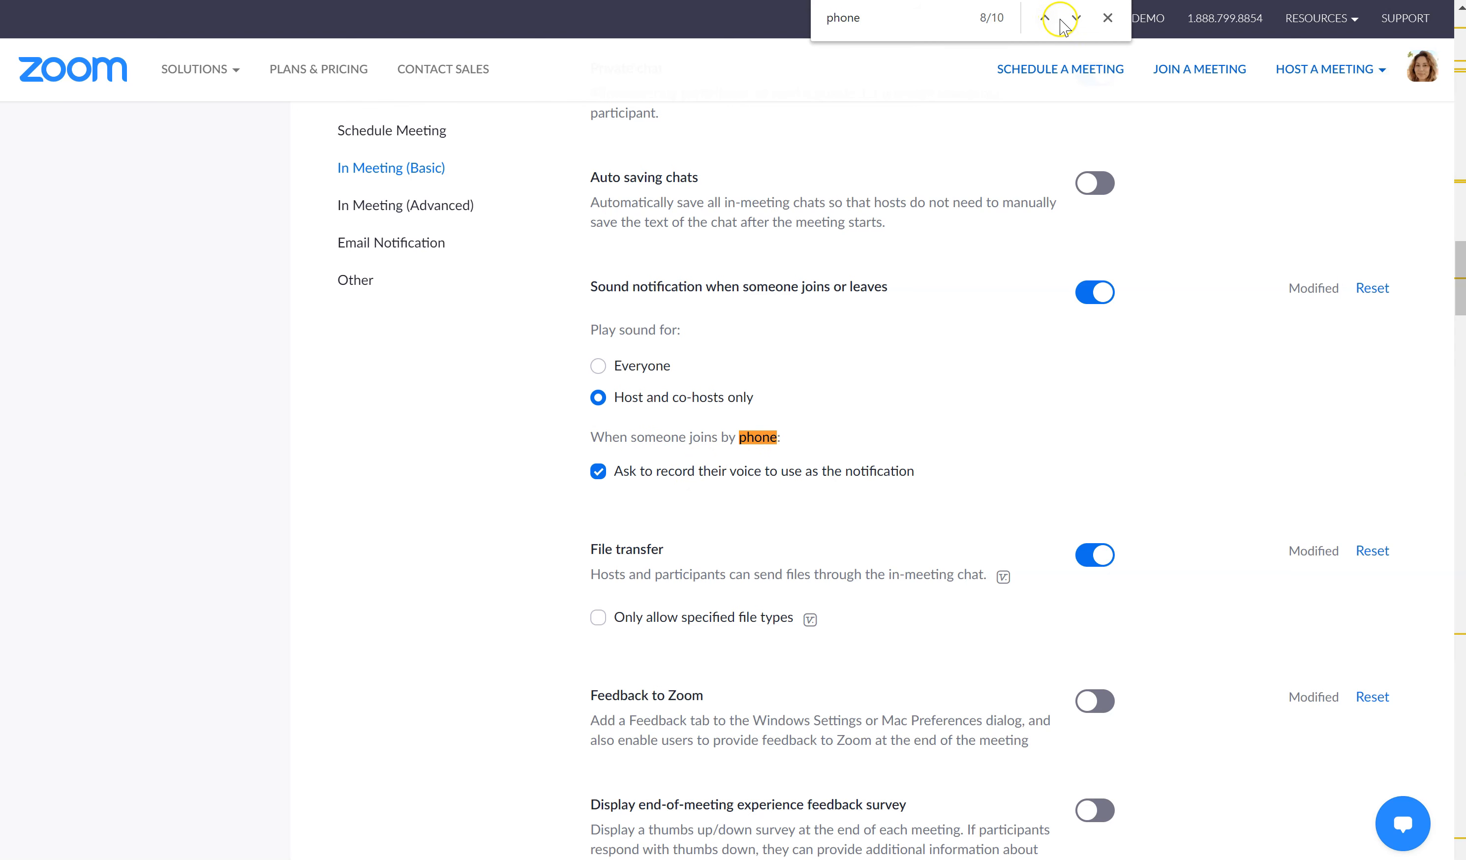
click(1075, 17)
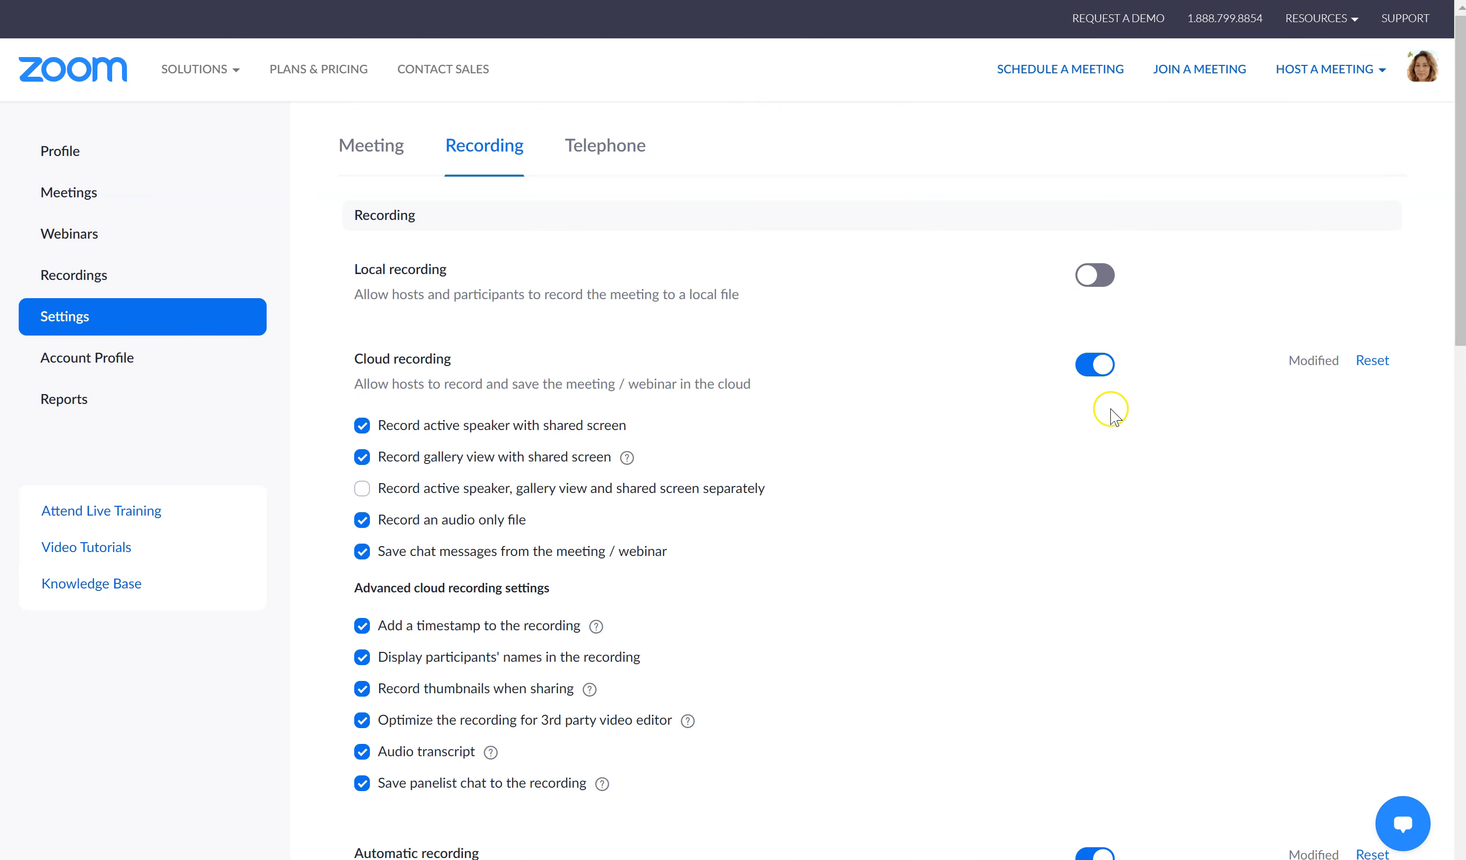
- Review the recording settings, covering cloud and automatic recording, access restrictions, automatic deletion and the recording disclaimer
scroll(1077, 399, down, 6)
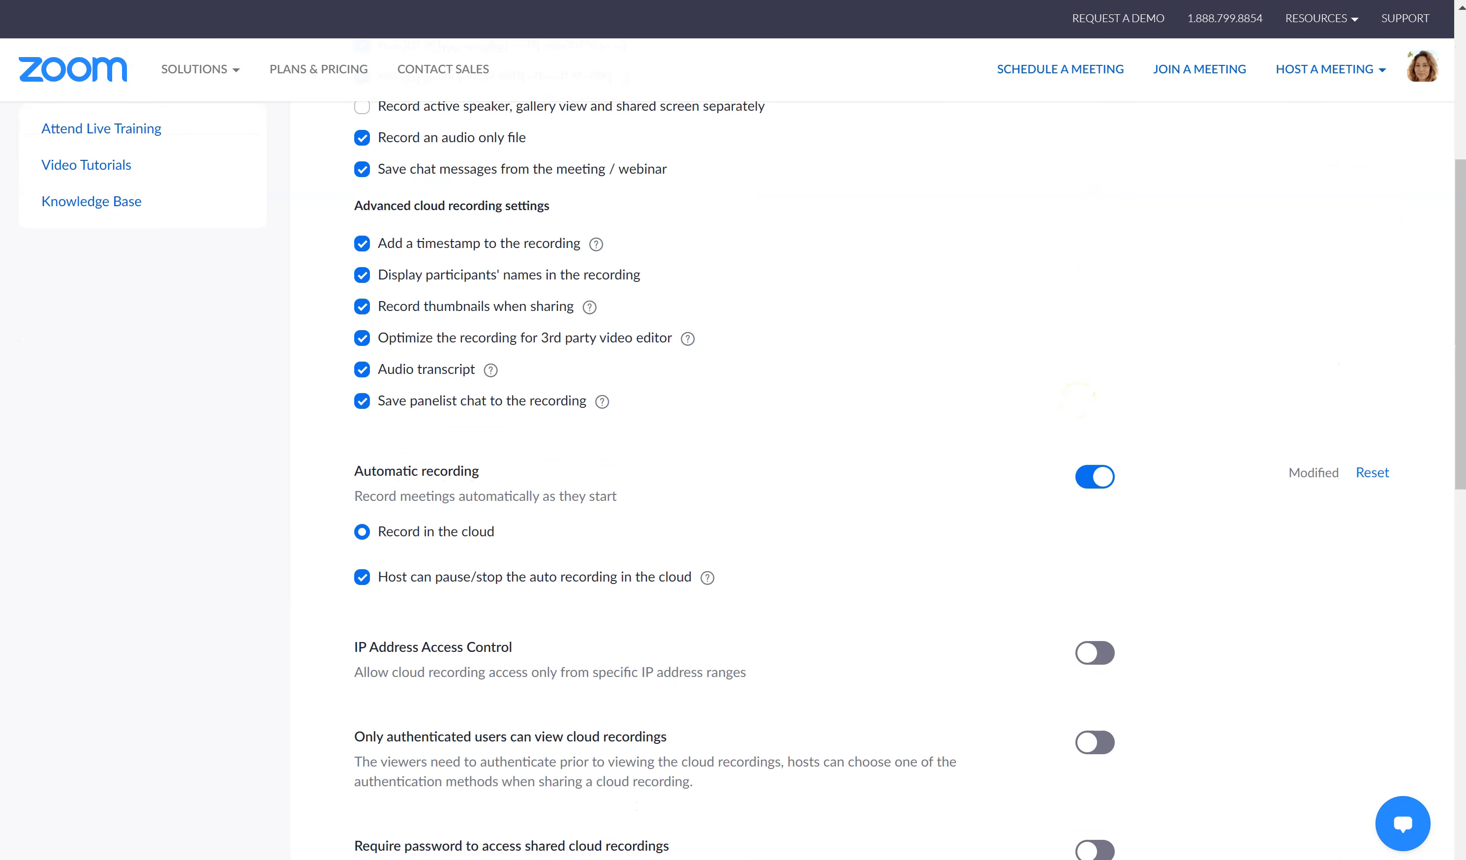
scroll(1077, 399, down, 3)
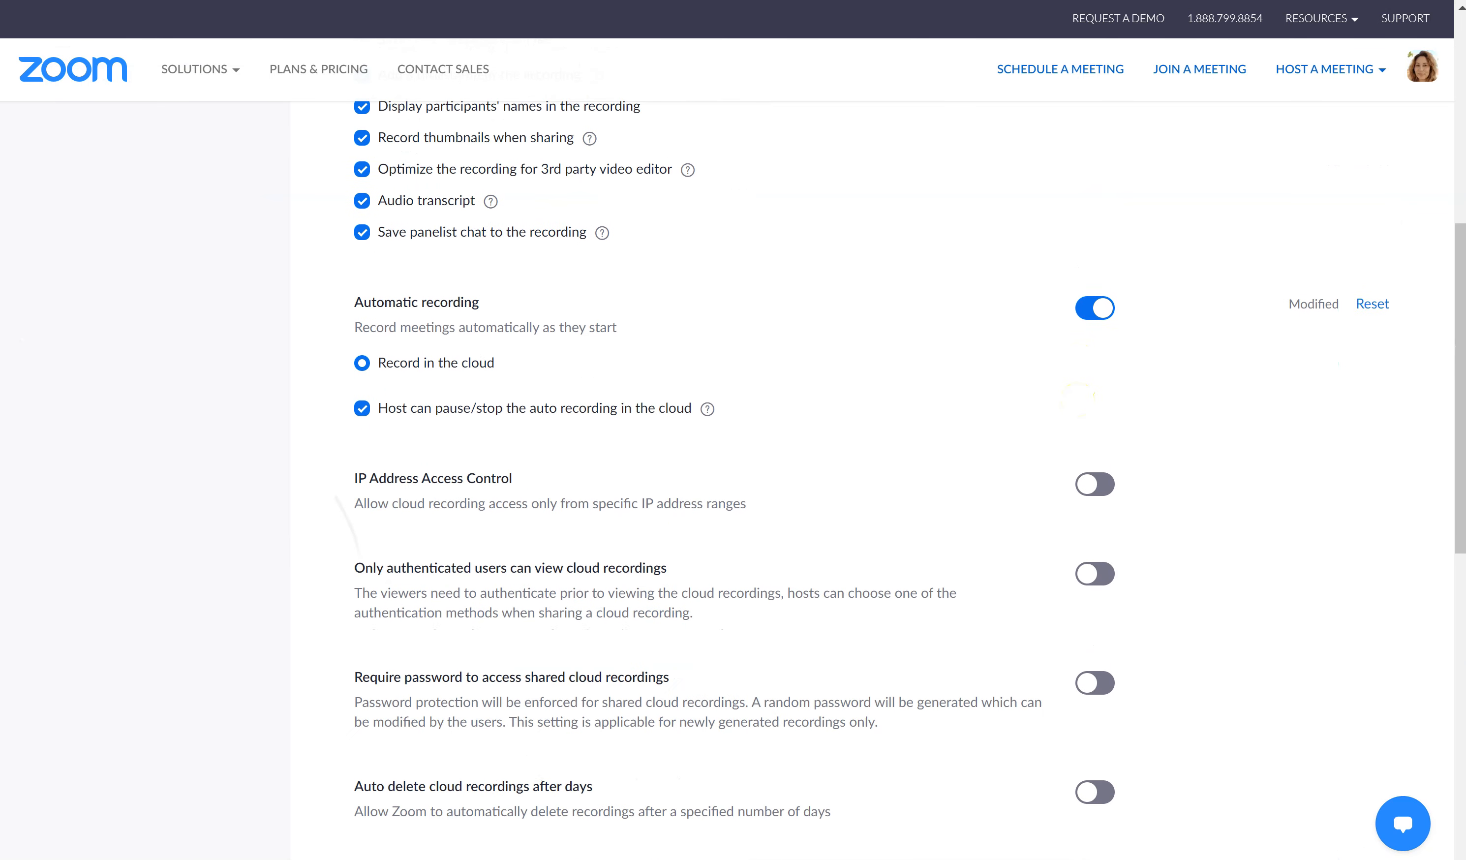
scroll(823, 434, down, 4)
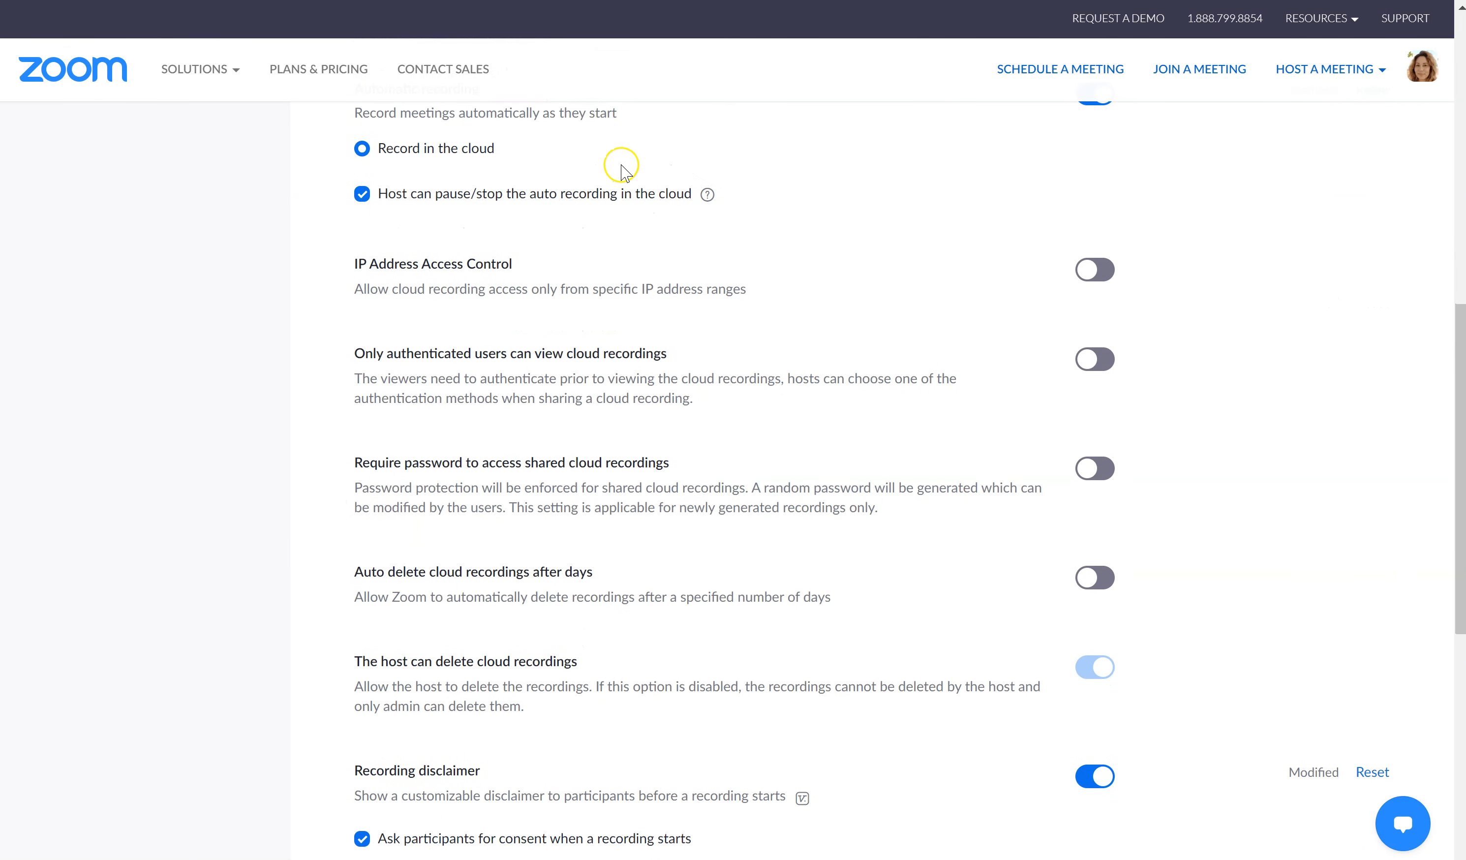
scroll(624, 171, down, 2)
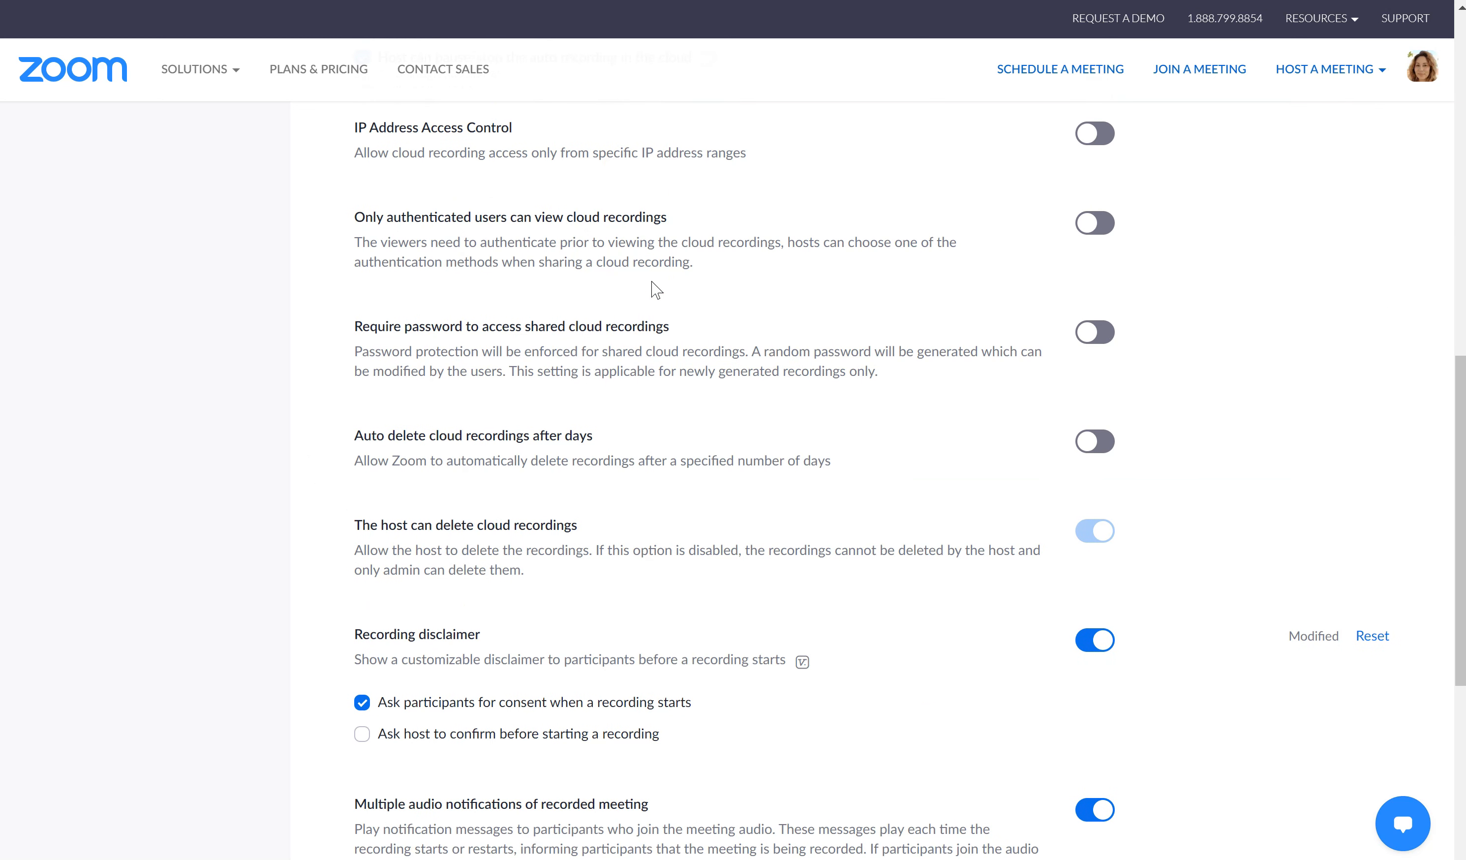
scroll(656, 289, up, 15)
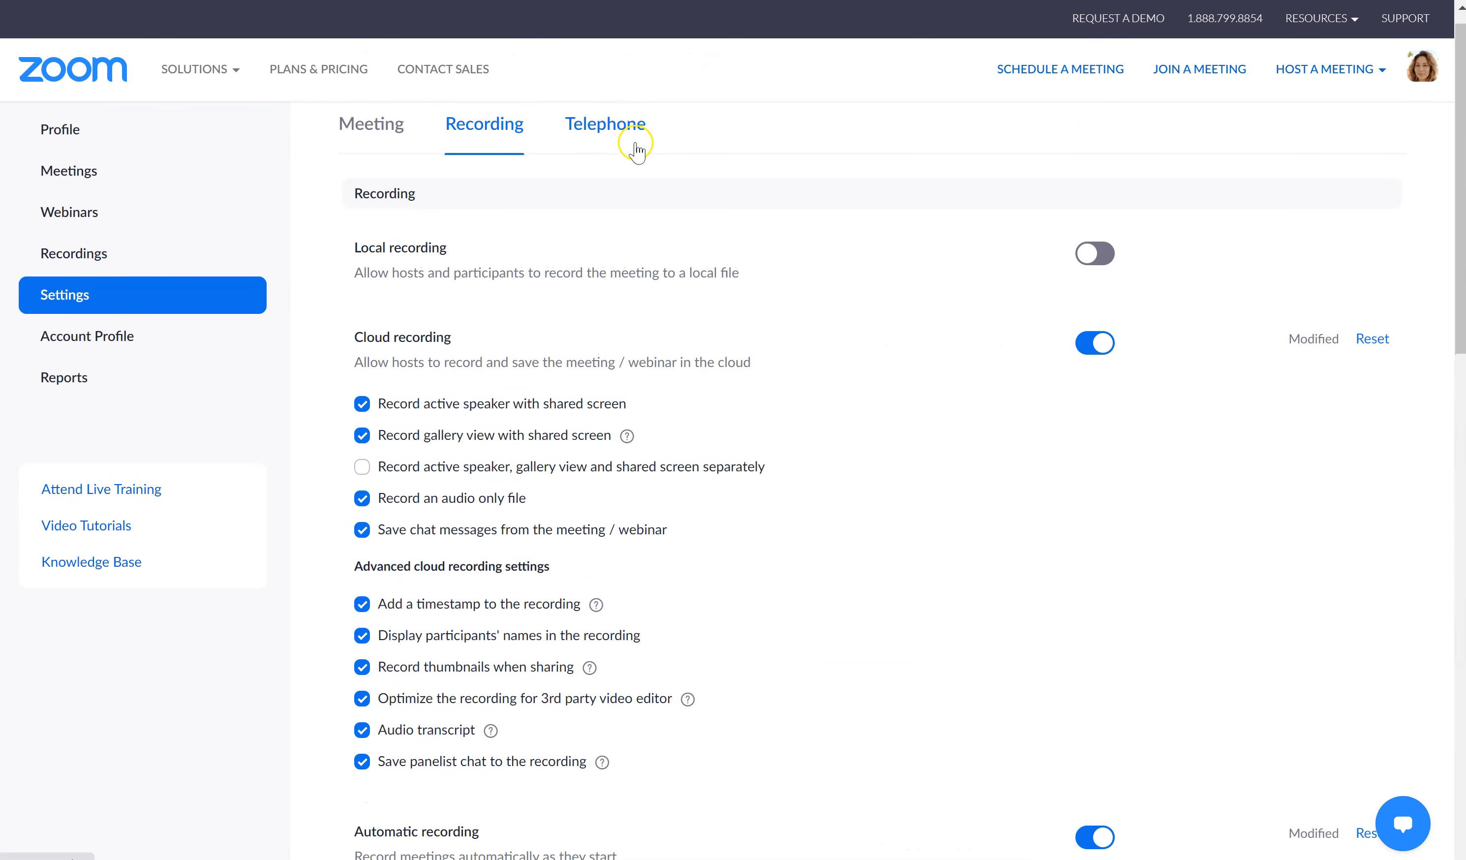
- Review the telephone settings, covering international numbers, toll call, call-in location, third-party audio, phone number masking and global dial-in countries
click(621, 144)
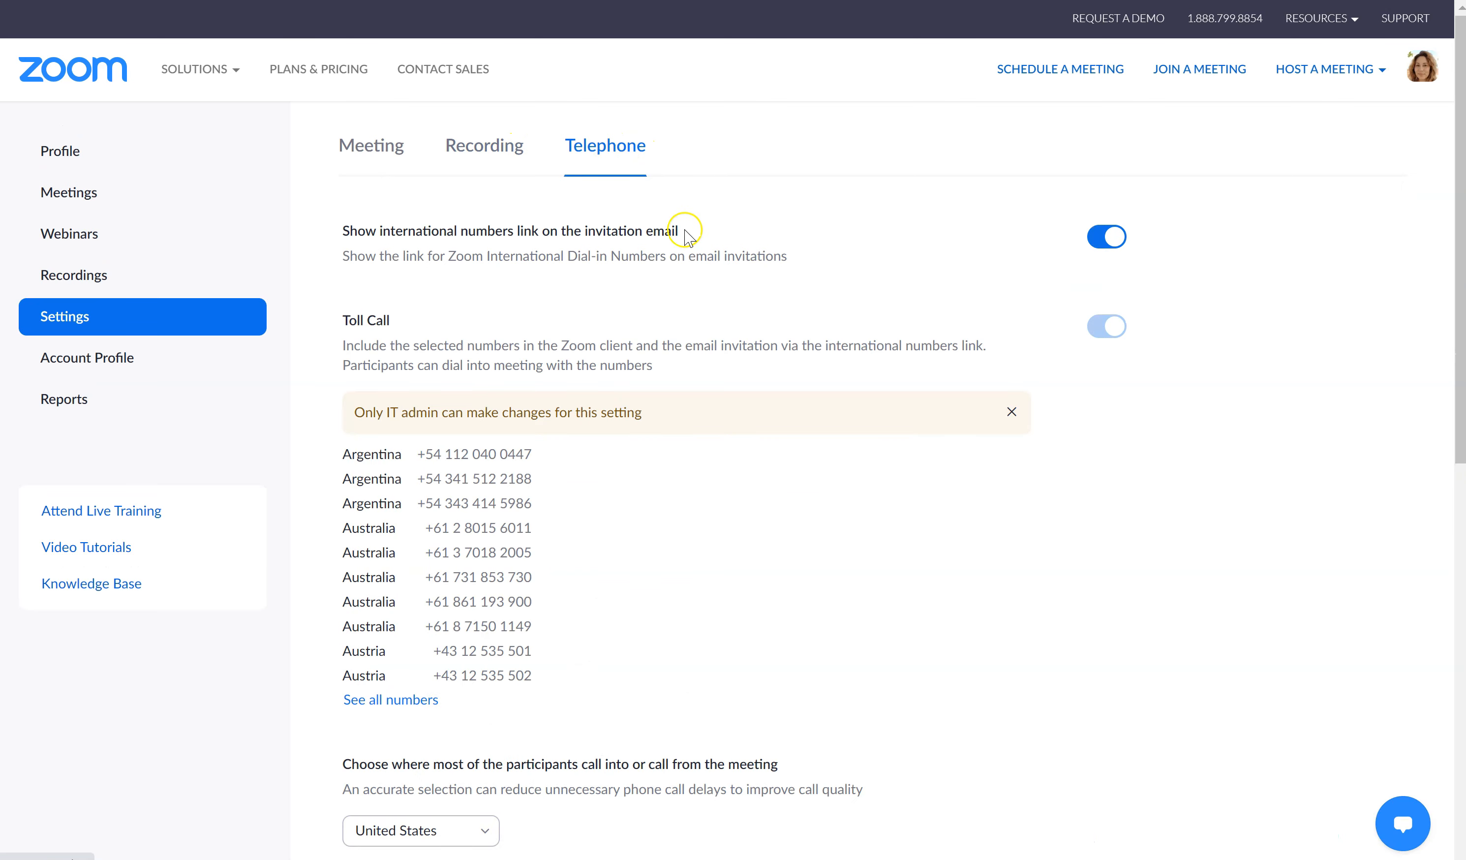
scroll(794, 267, down, 2)
scroll(795, 267, down, 4)
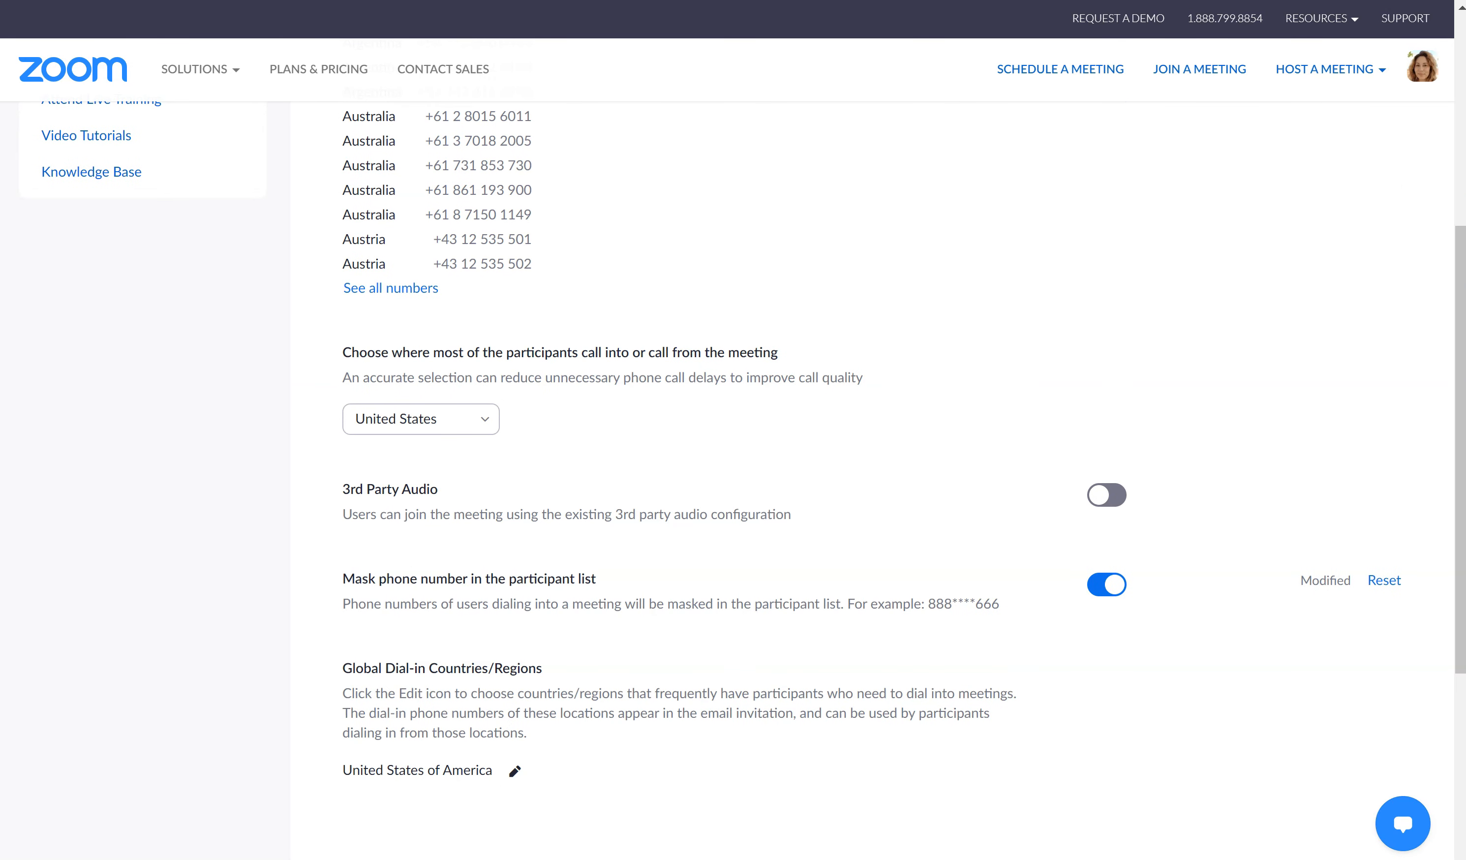
scroll(794, 267, down, 4)
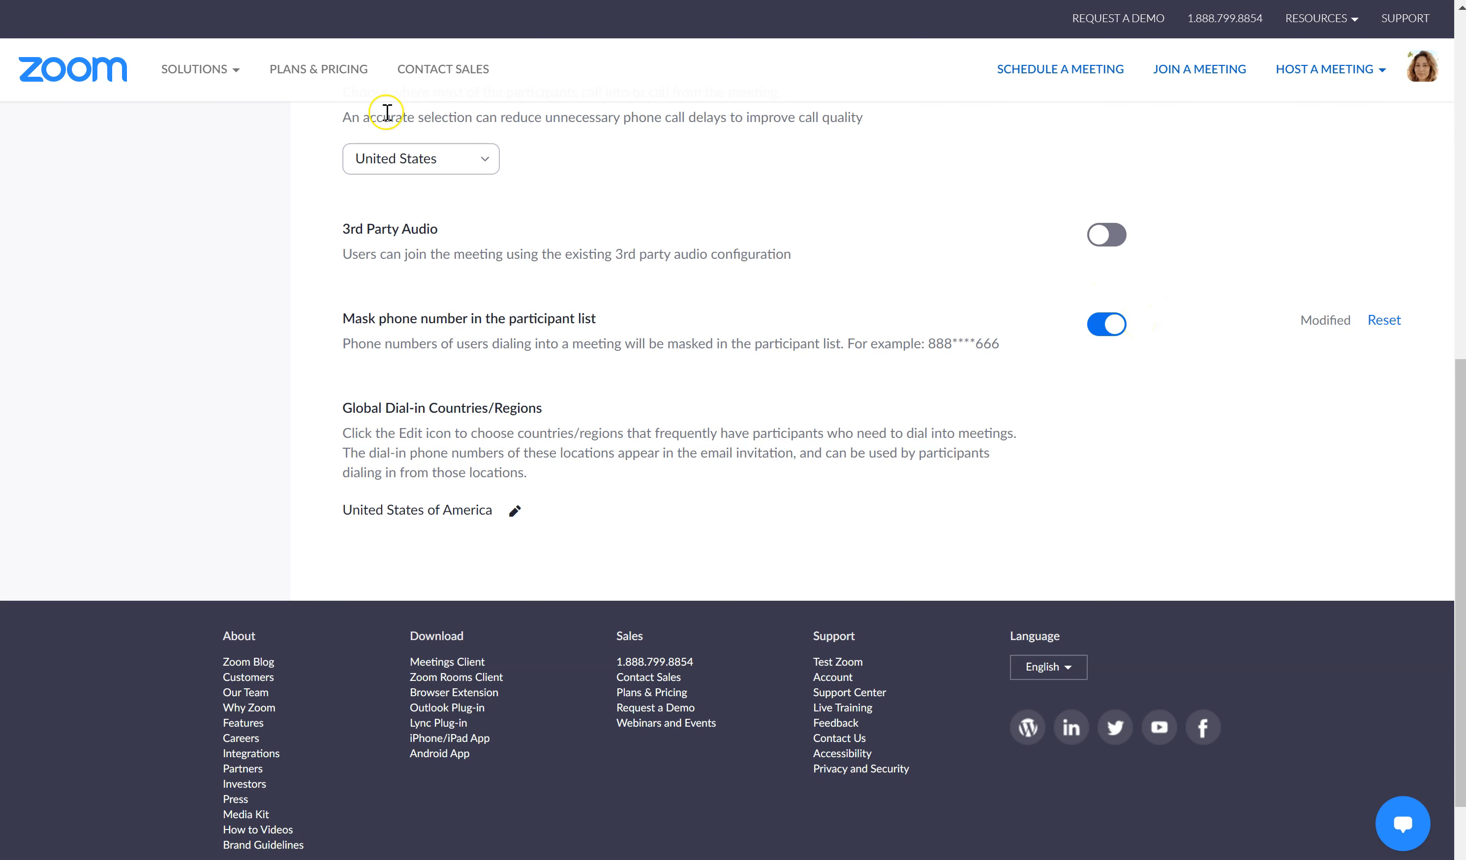
- Switch to the Zoom desktop client, open its settings and view the Profile page
key(alt+Tab)
drag(736, 198, 756, 143)
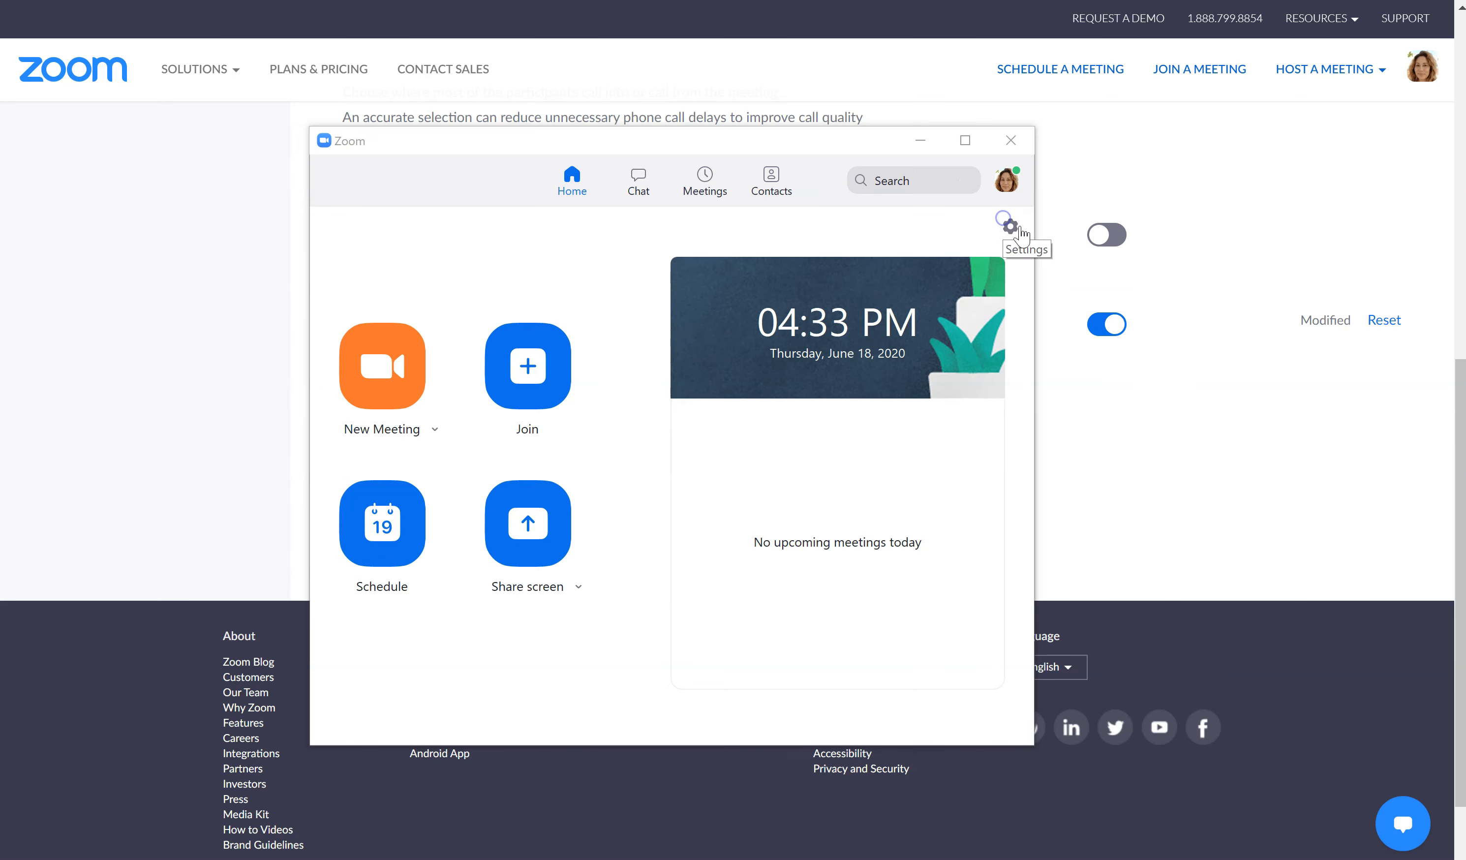
click(1010, 228)
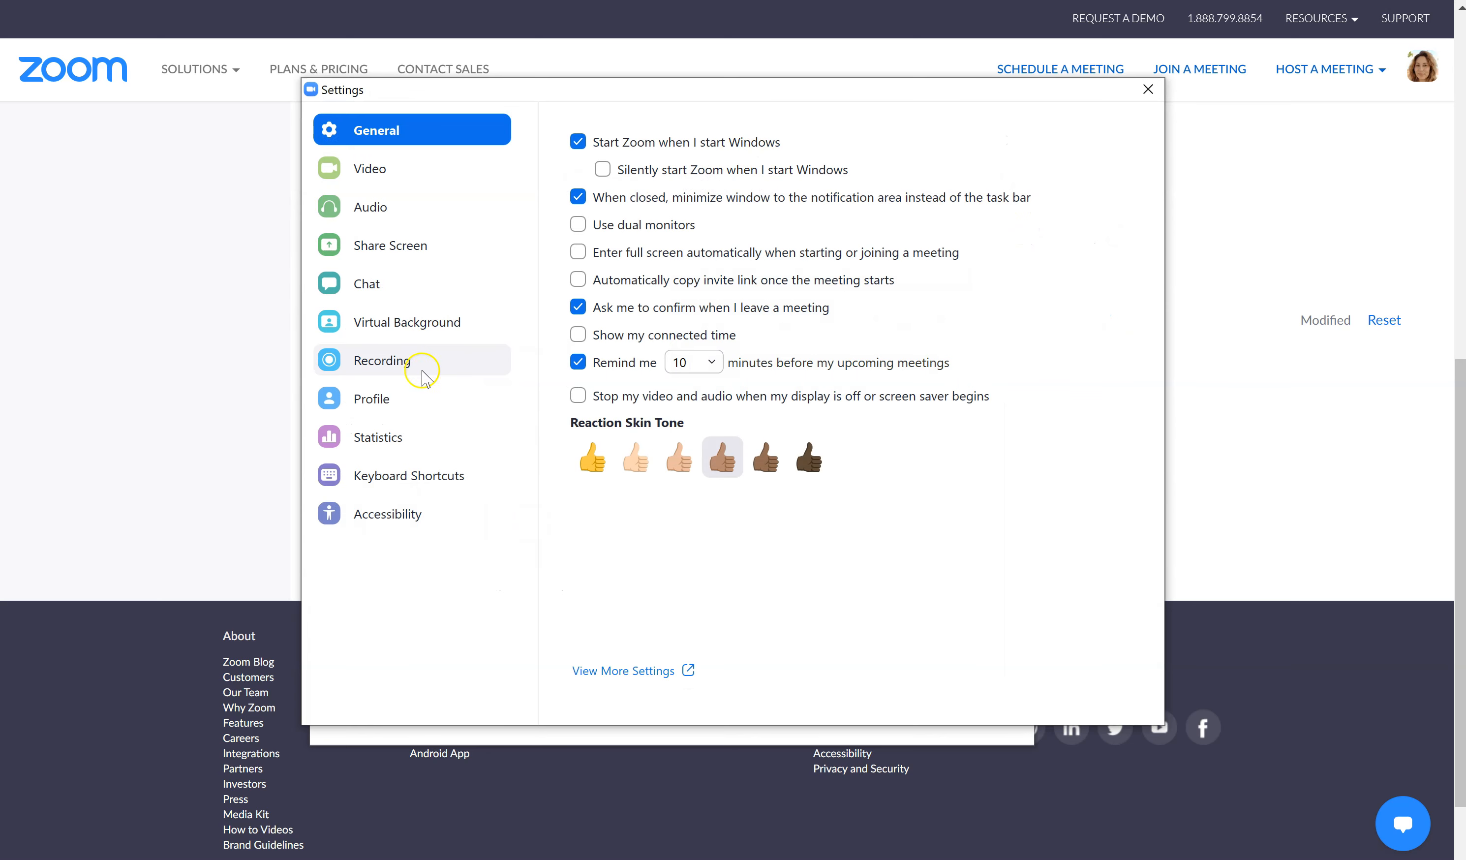
click(395, 400)
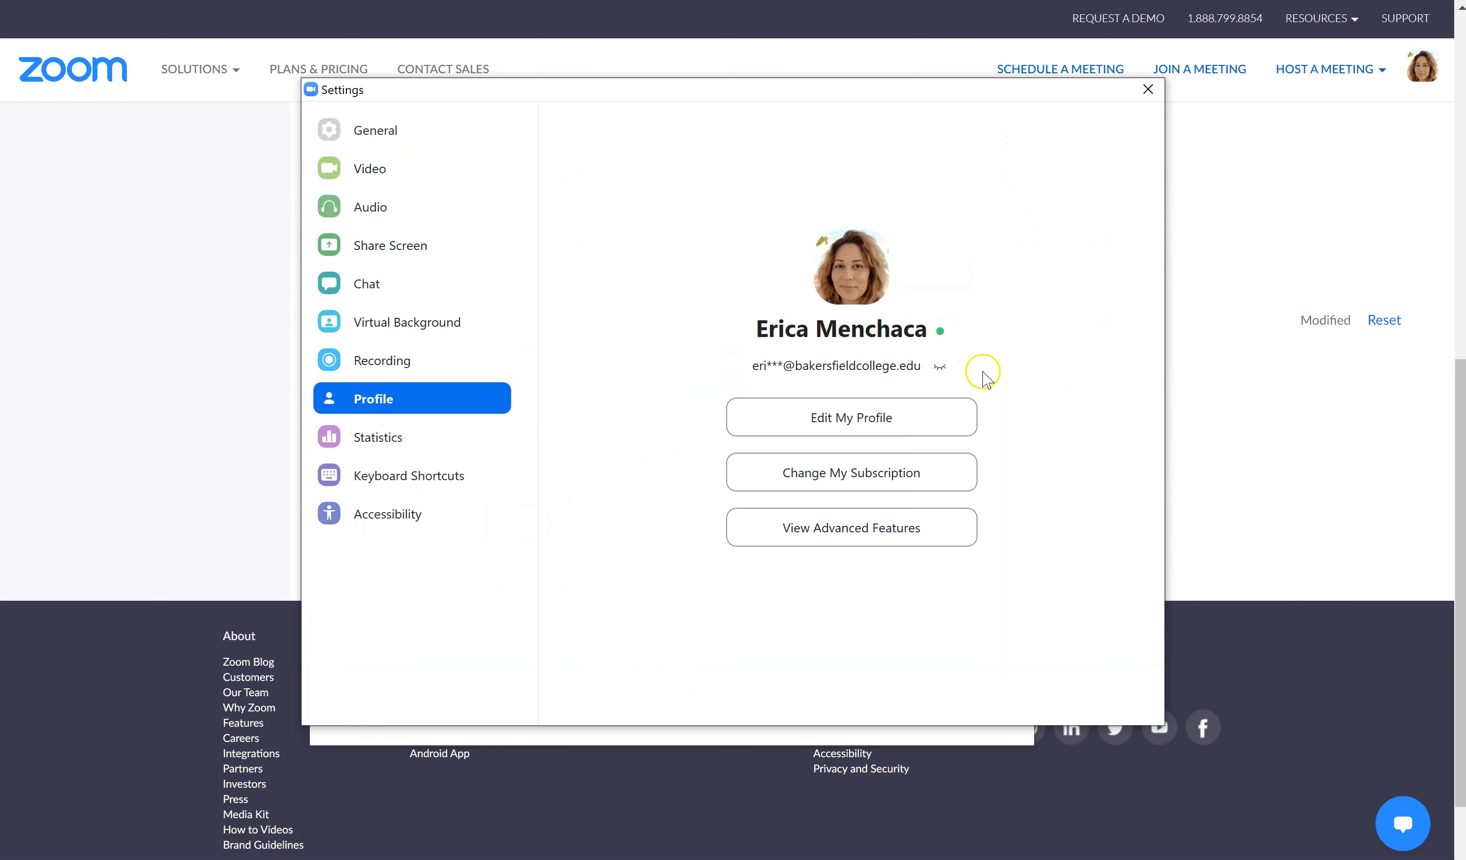
mouse_move(835, 286)
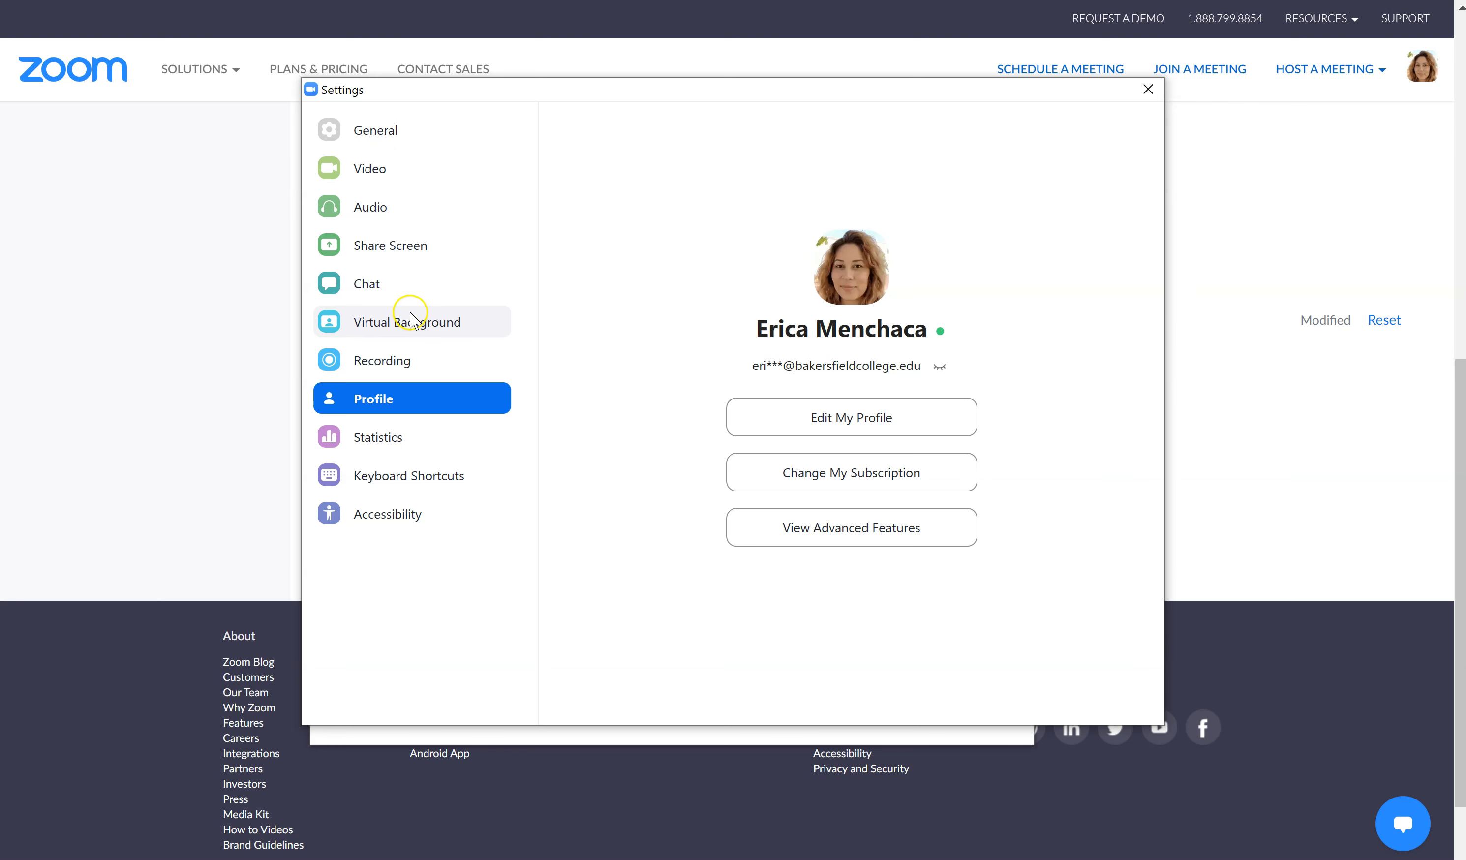
- Open the Virtual Background settings and preview the chalkboard, Expectations and grey Bridge to BC backgrounds
click(436, 323)
click(691, 509)
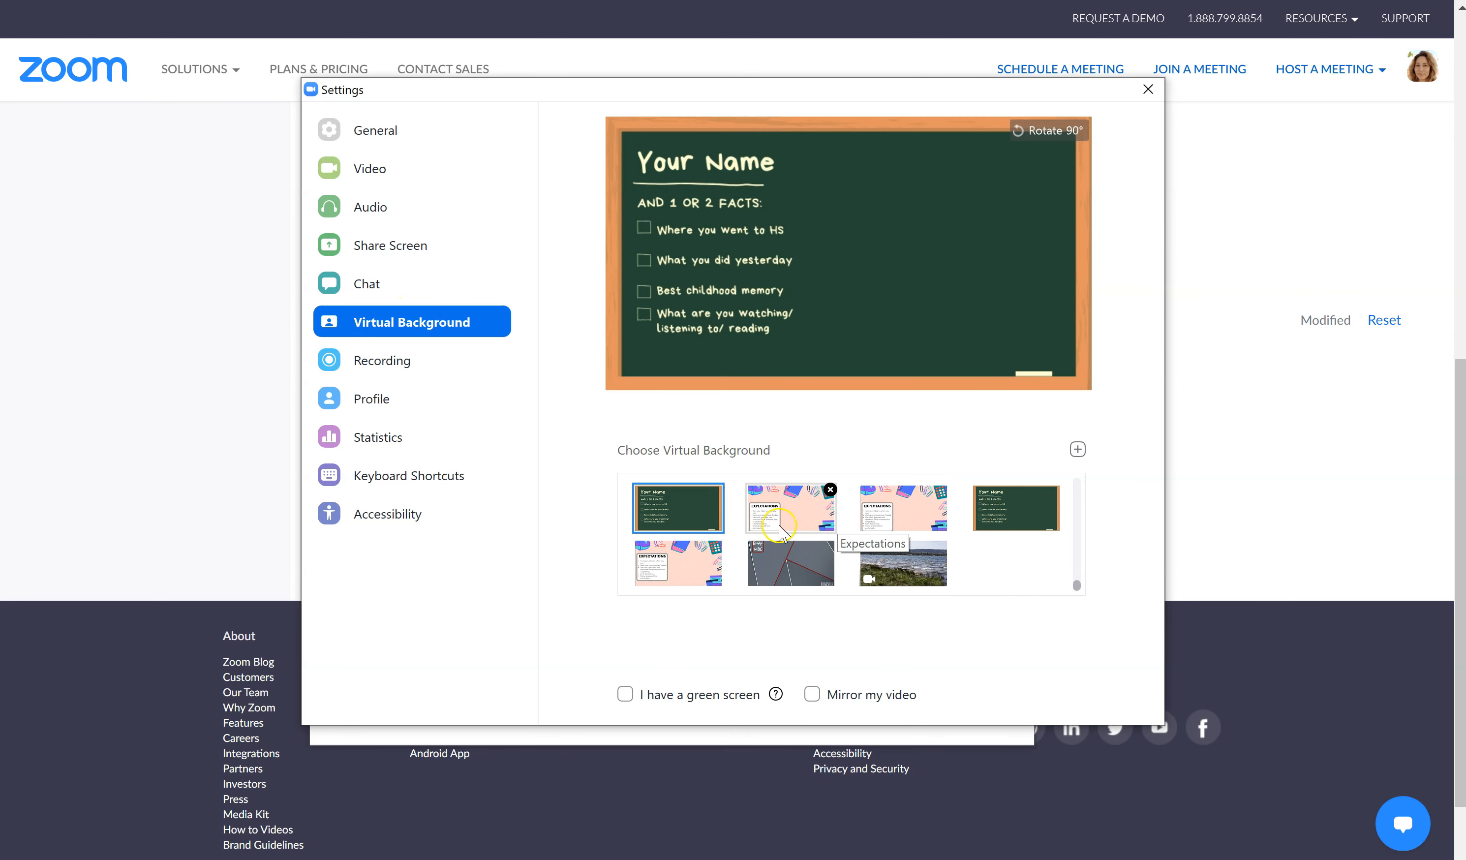
click(780, 531)
click(778, 569)
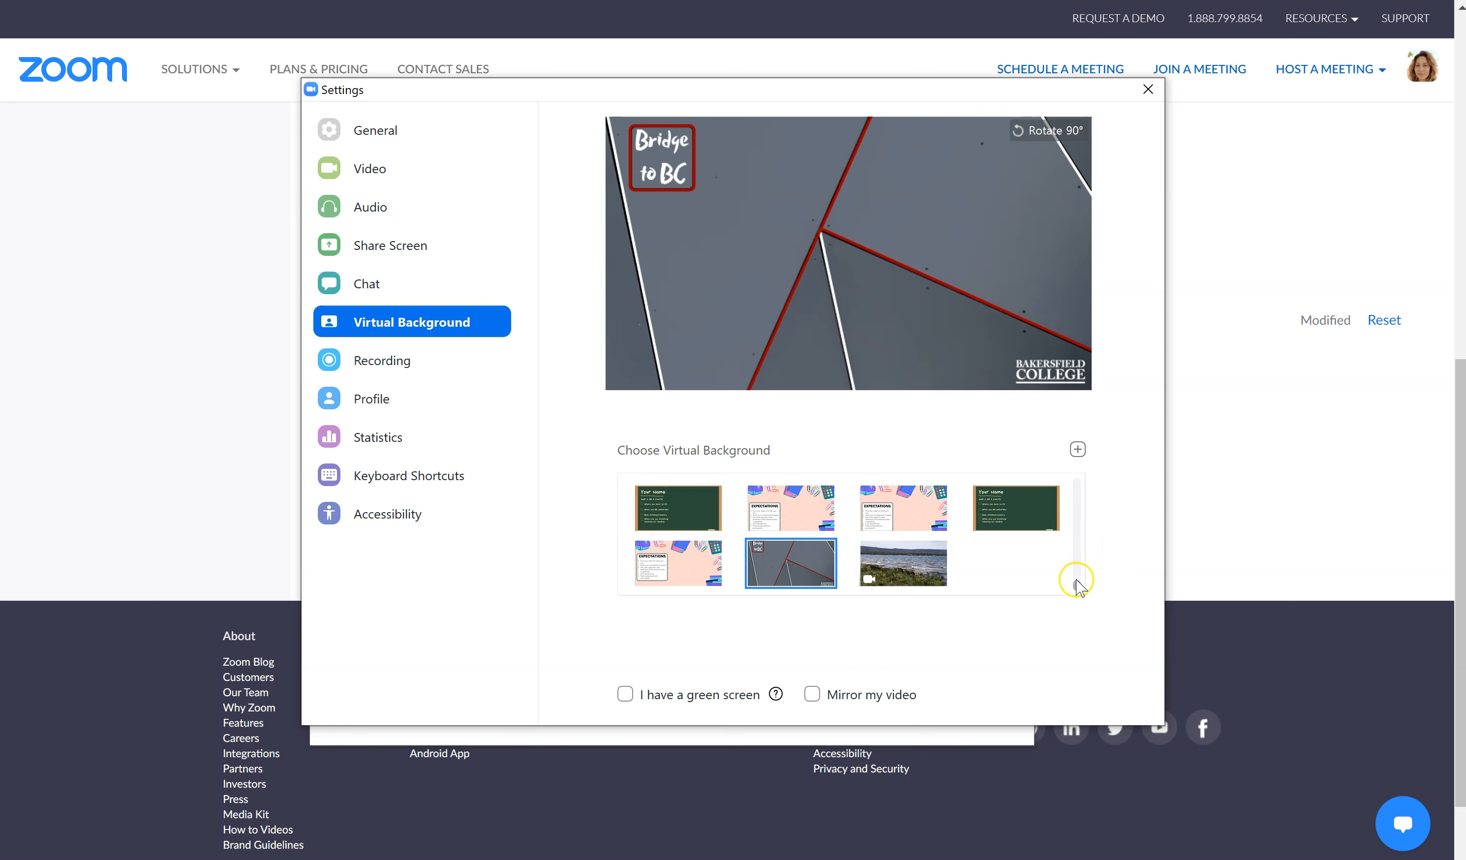
- Try out the blue shapes, Small Group Meeting Agenda, bright pink floral and "Let the good times roll" backgrounds
scroll(1077, 589, down, 5)
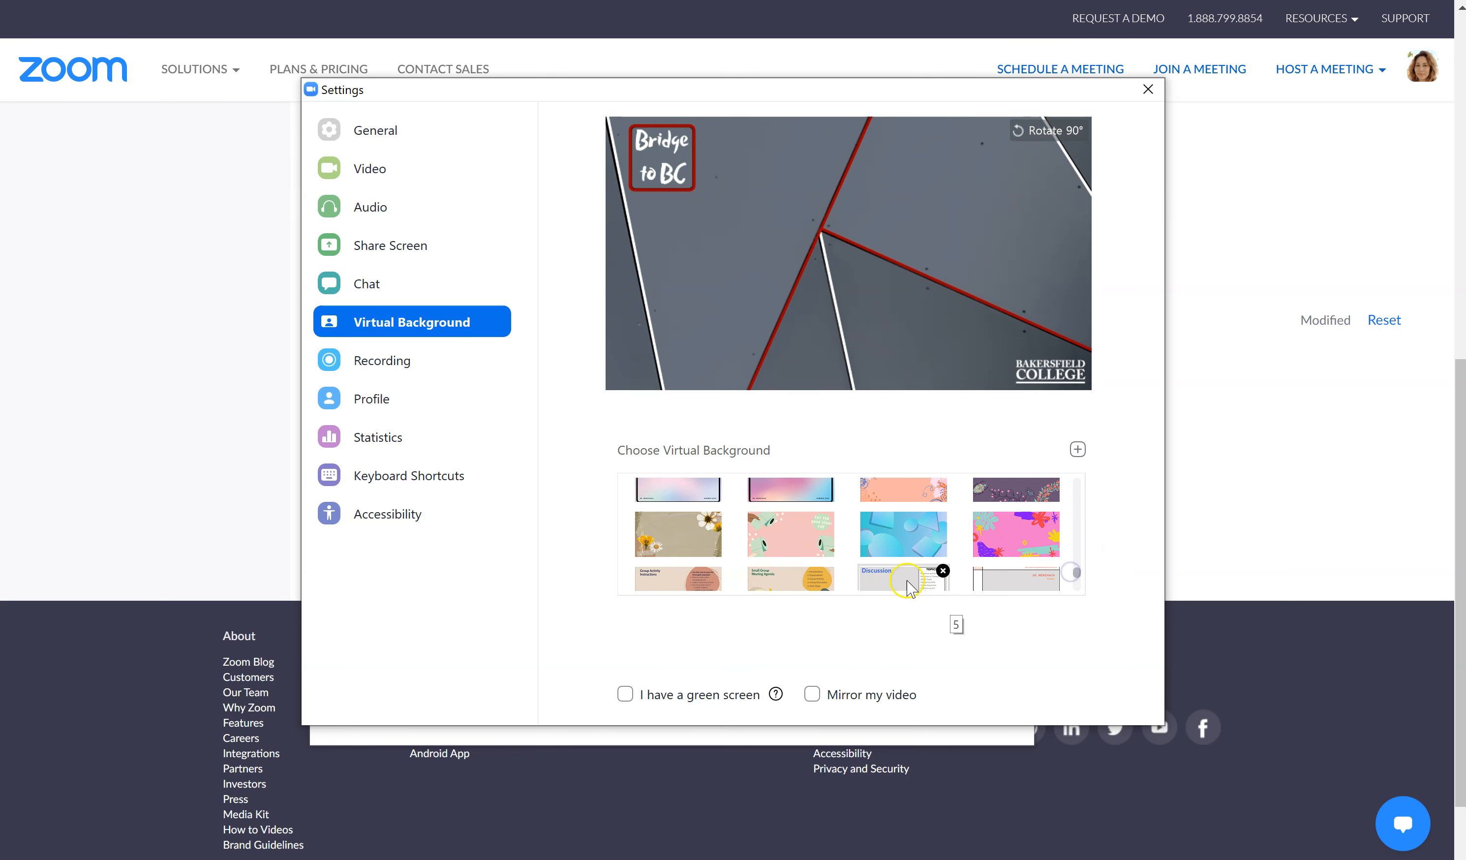
click(929, 555)
click(895, 520)
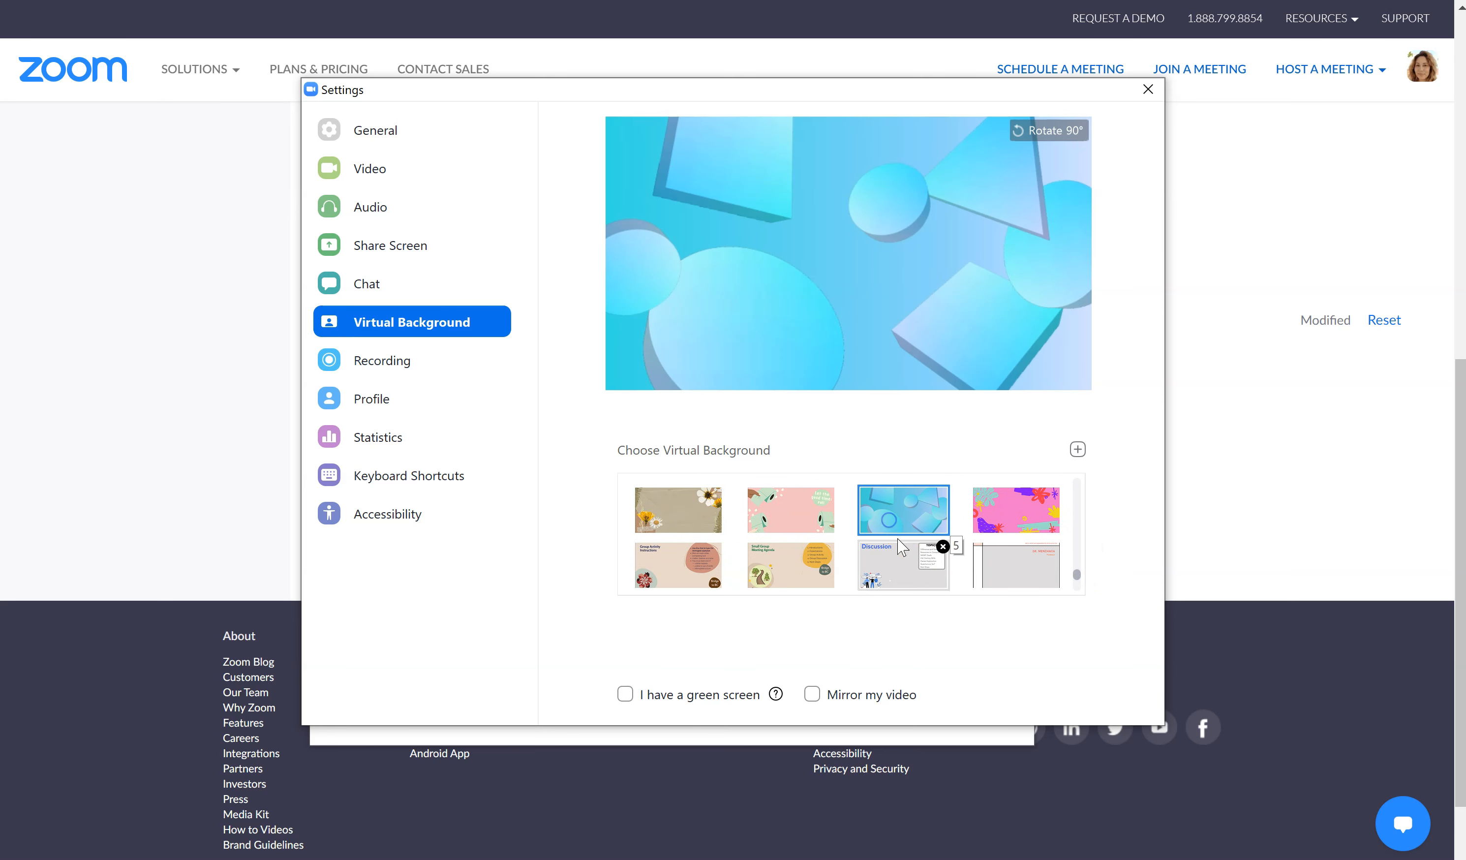
click(825, 528)
click(774, 568)
click(1016, 510)
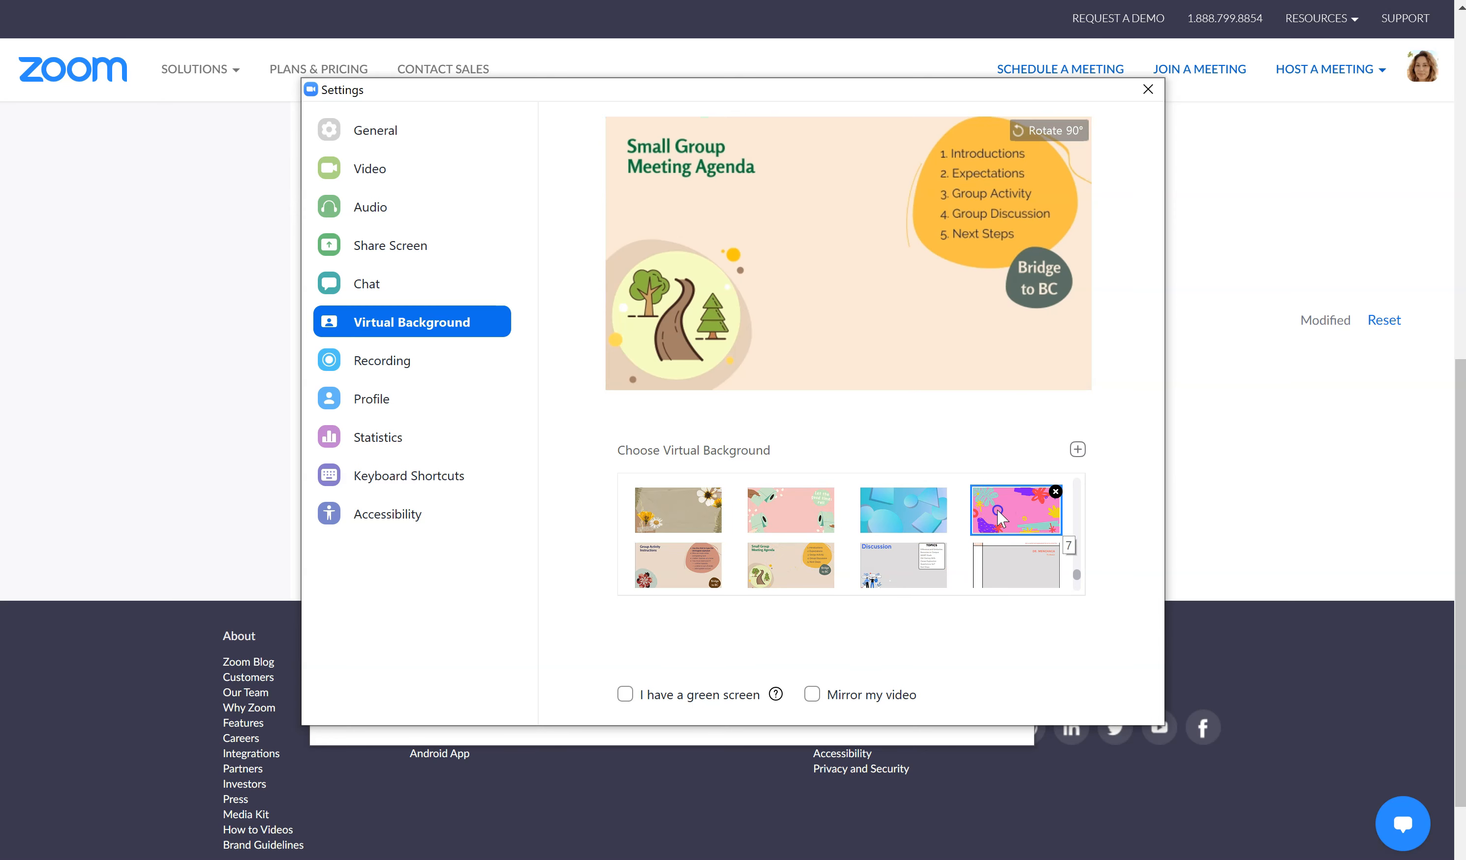
click(766, 509)
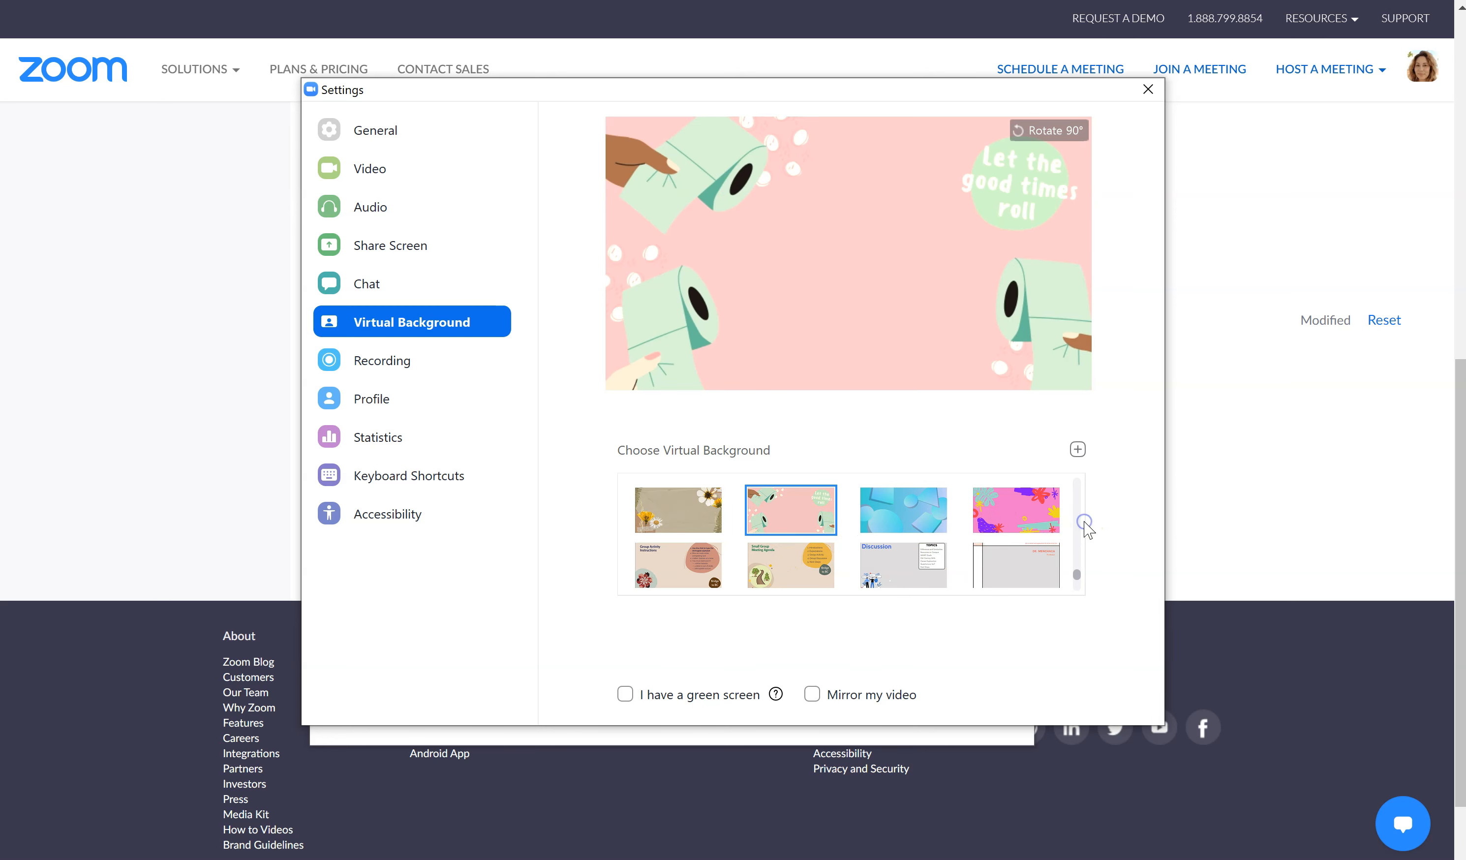
- Try out the photo backgrounds of the spaceship bridge with three chairs and the underwater dolphins
scroll(1076, 523, up, 5)
click(915, 564)
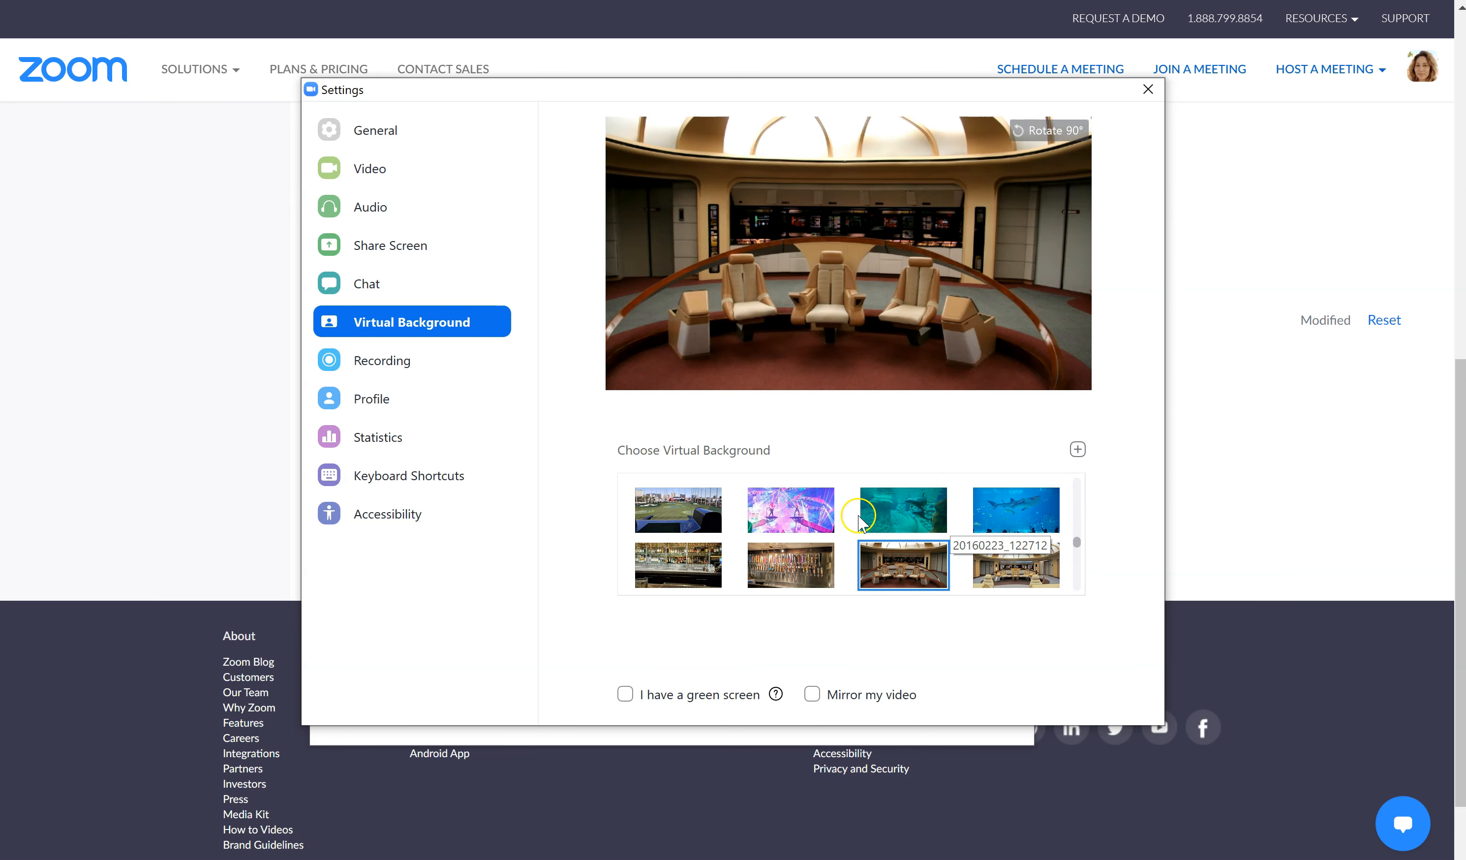
click(923, 523)
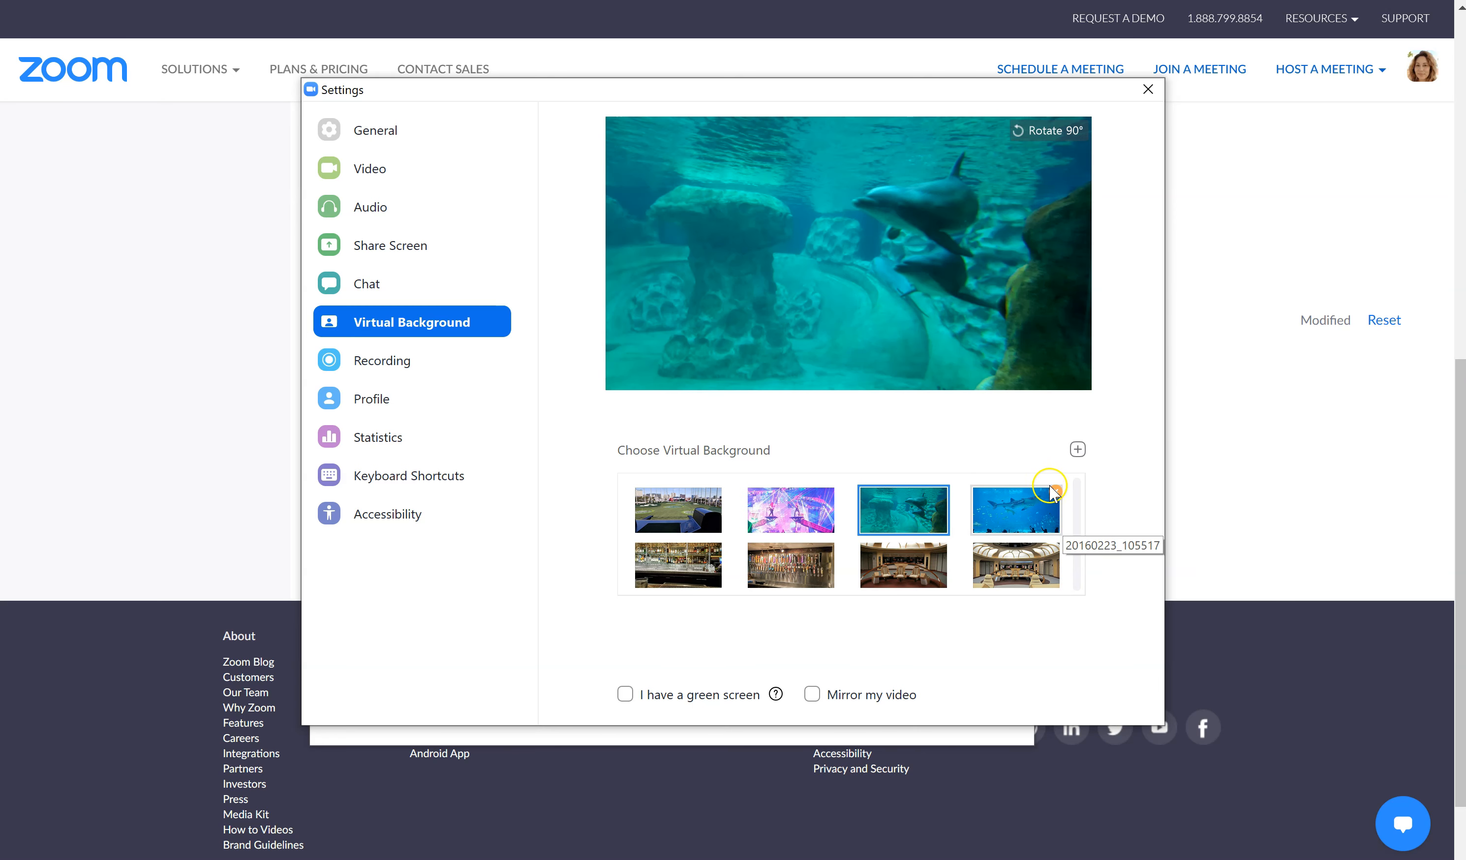
- Preview the snowy beach photo, and set the photo of snow-covered trees as the virtual background
click(1078, 486)
click(1078, 486)
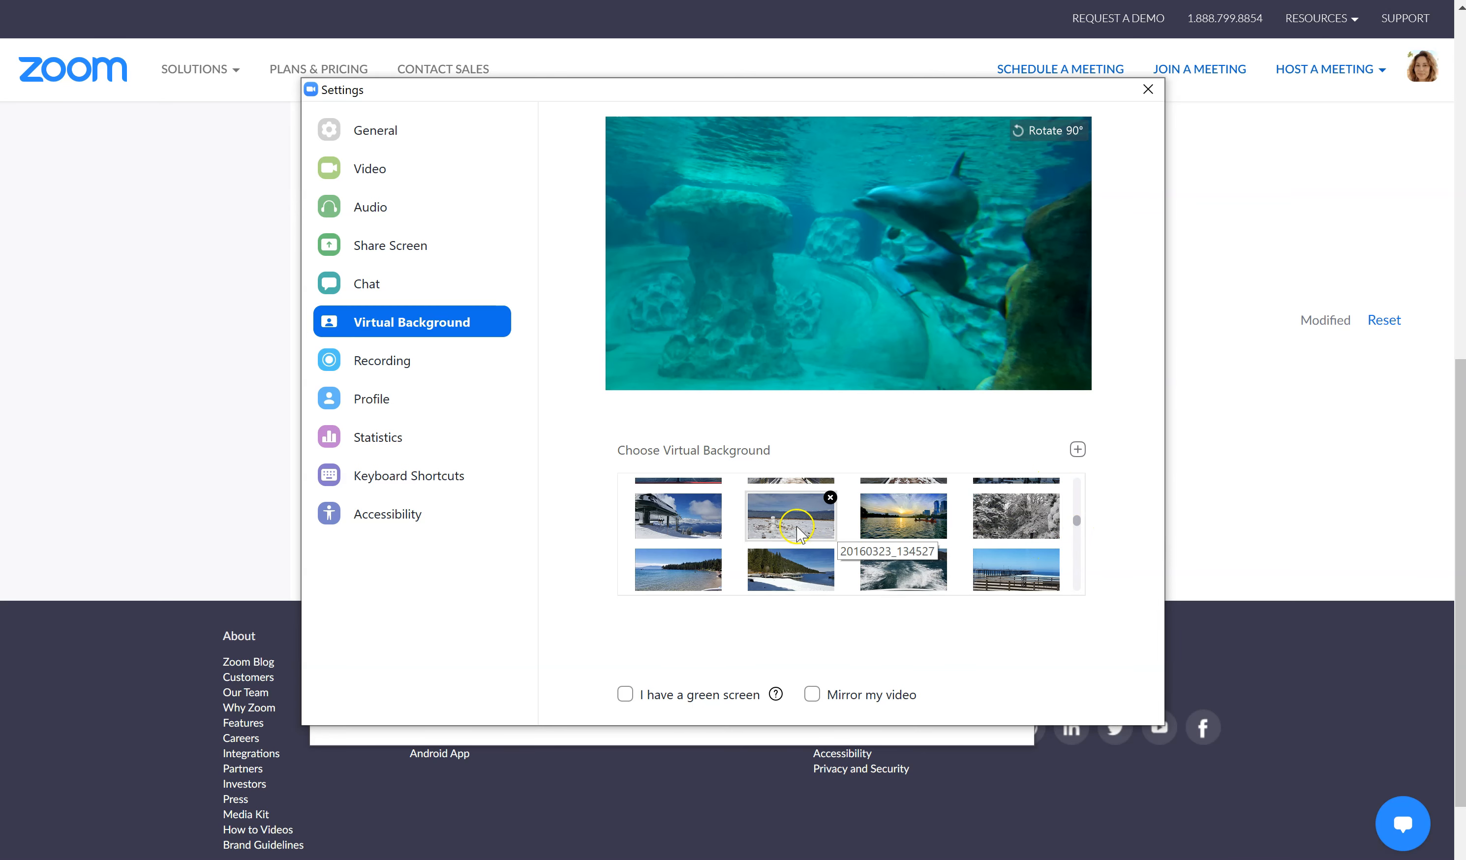
click(789, 513)
click(1007, 524)
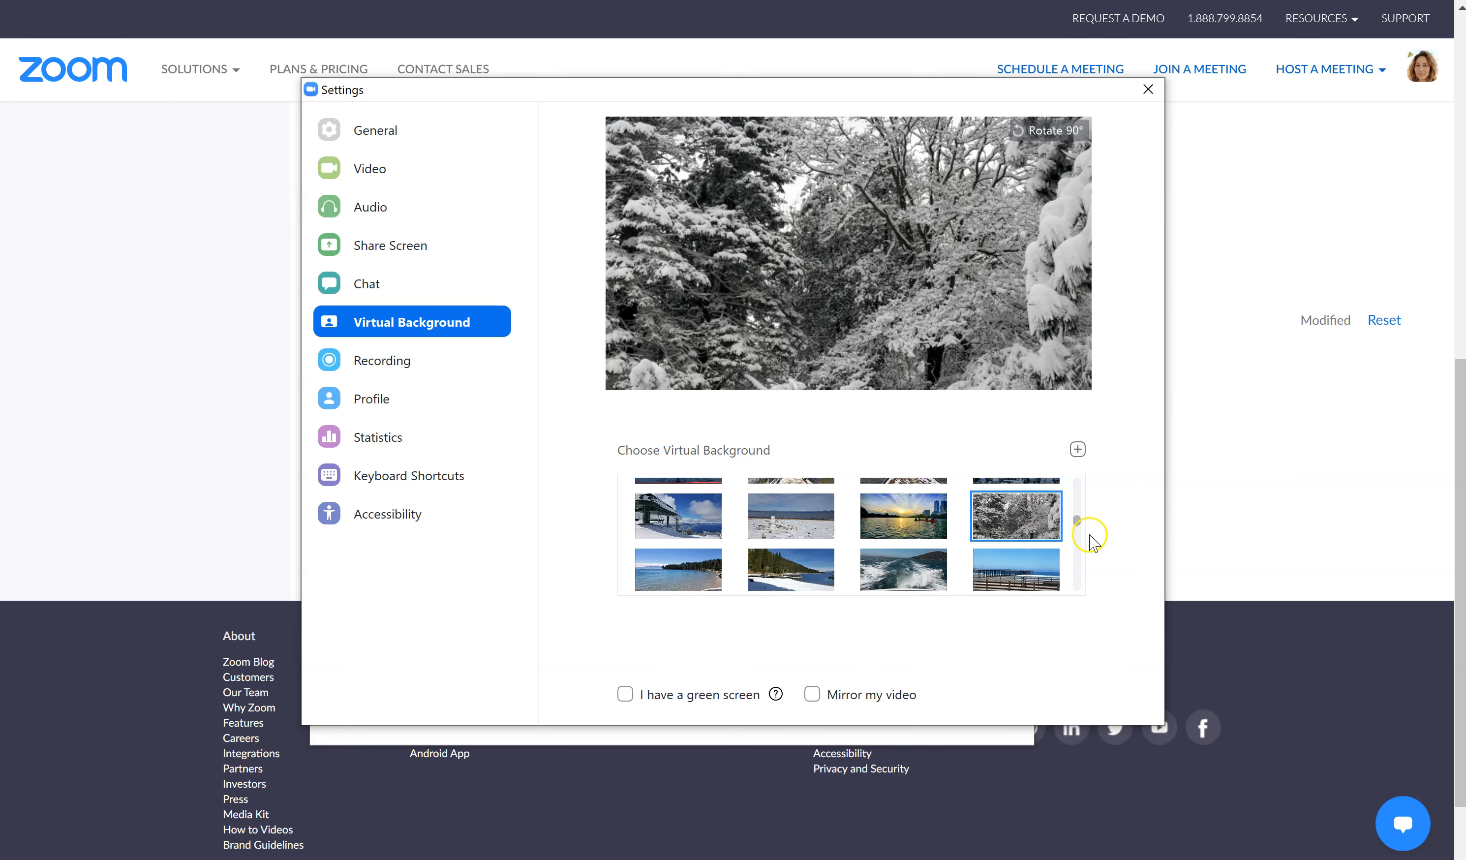
drag(1078, 521, 1080, 569)
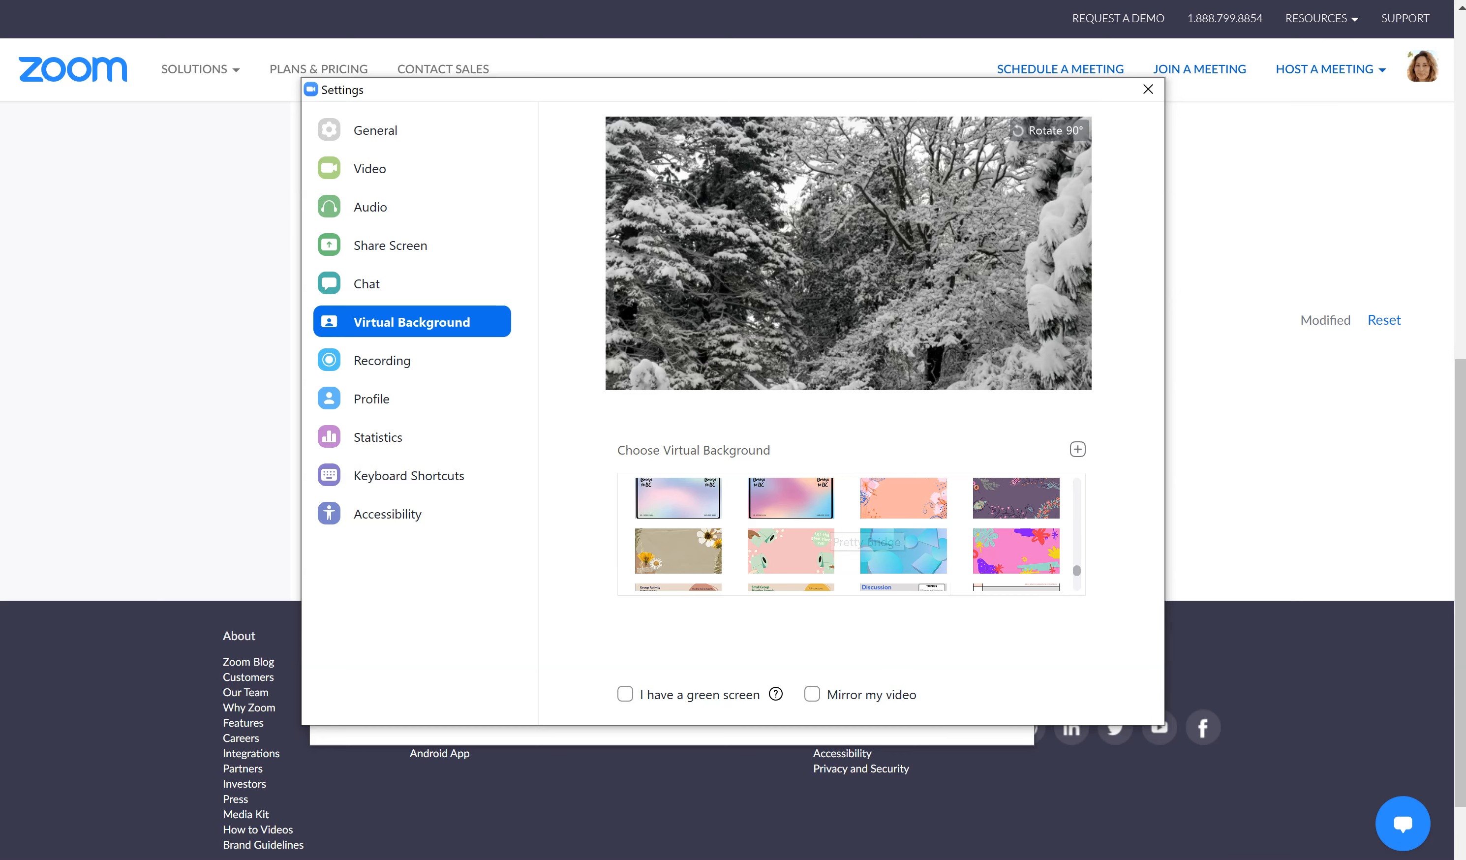
- Close the client settings, switch to Canva, search for "zoom" and browse the Zoom Virtual Background templates
click(366, 1)
click(1147, 89)
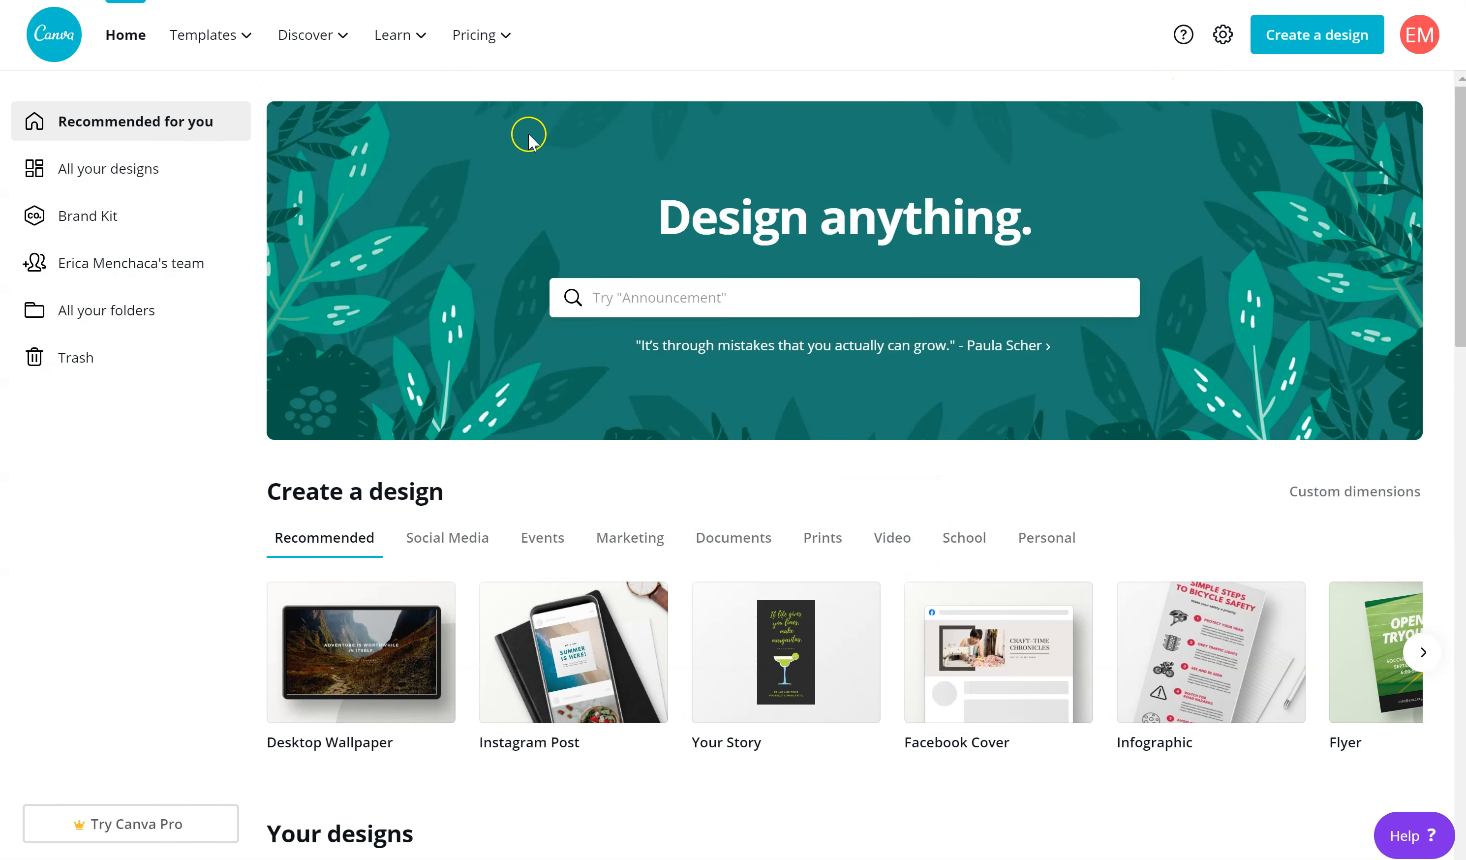
click(659, 295)
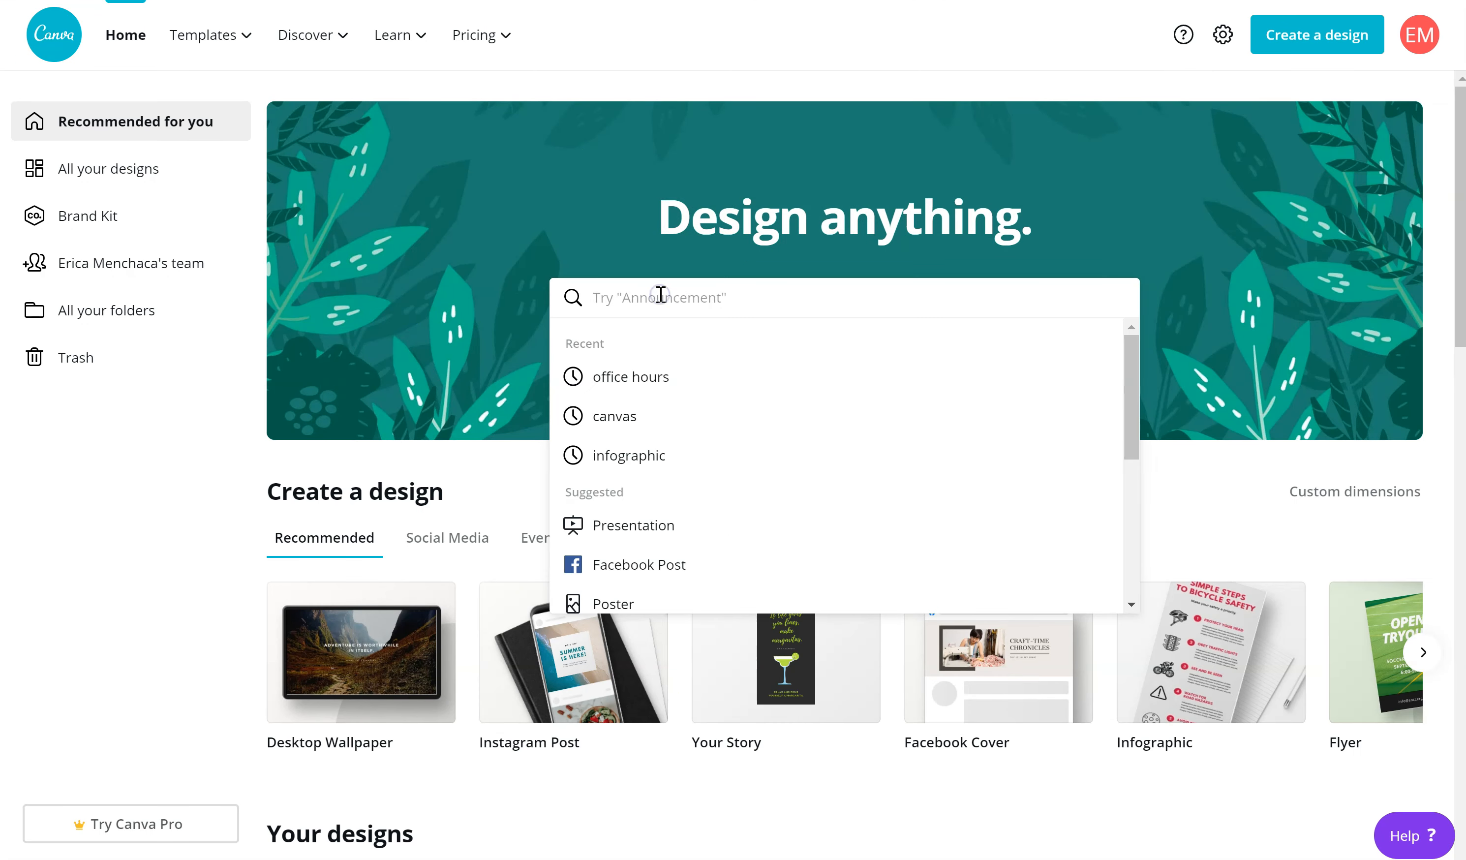
text(zoom)
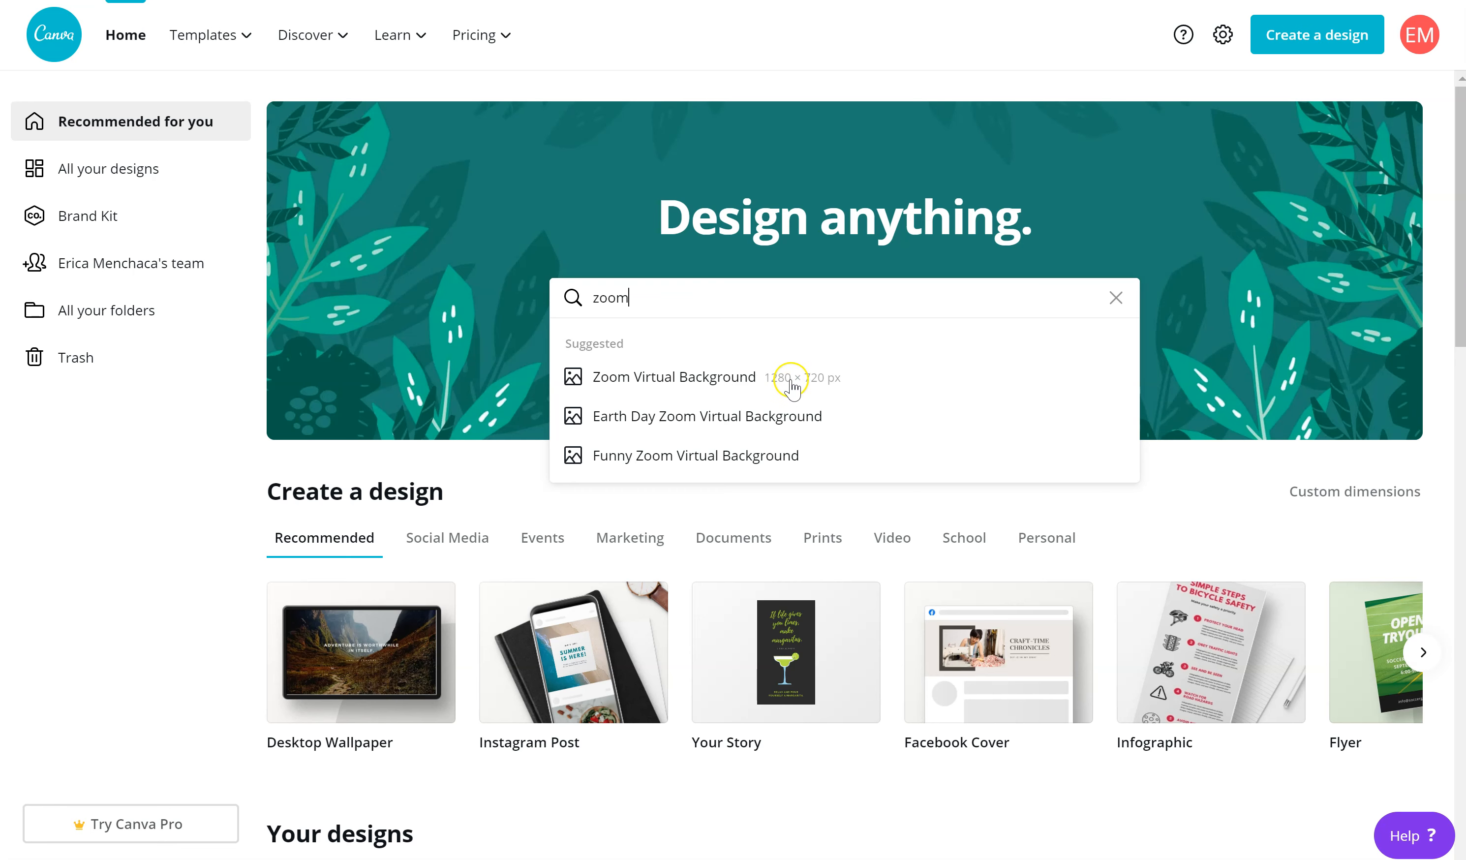
click(703, 381)
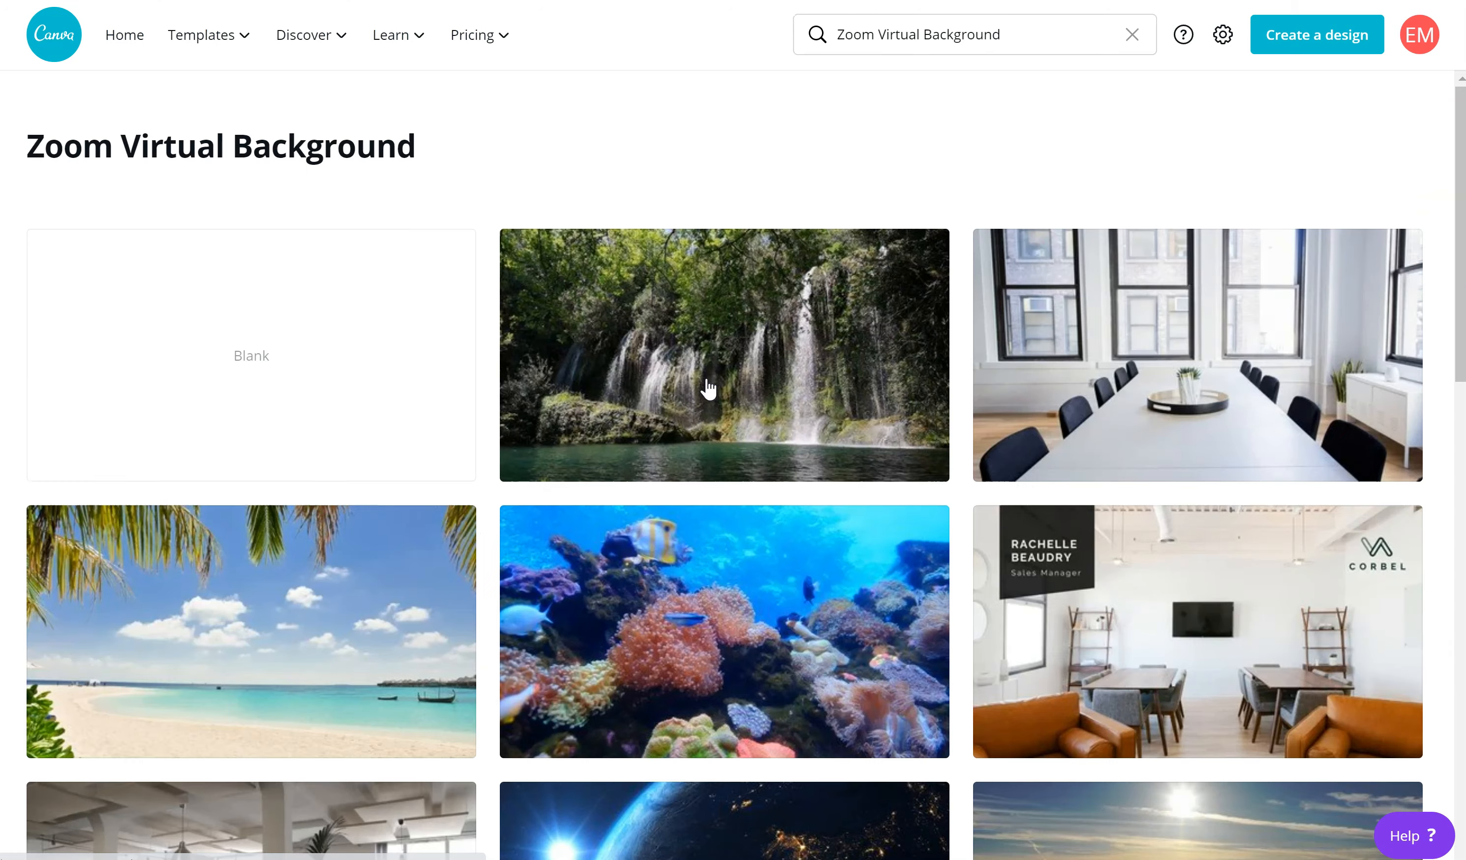
scroll(862, 372, down, 20)
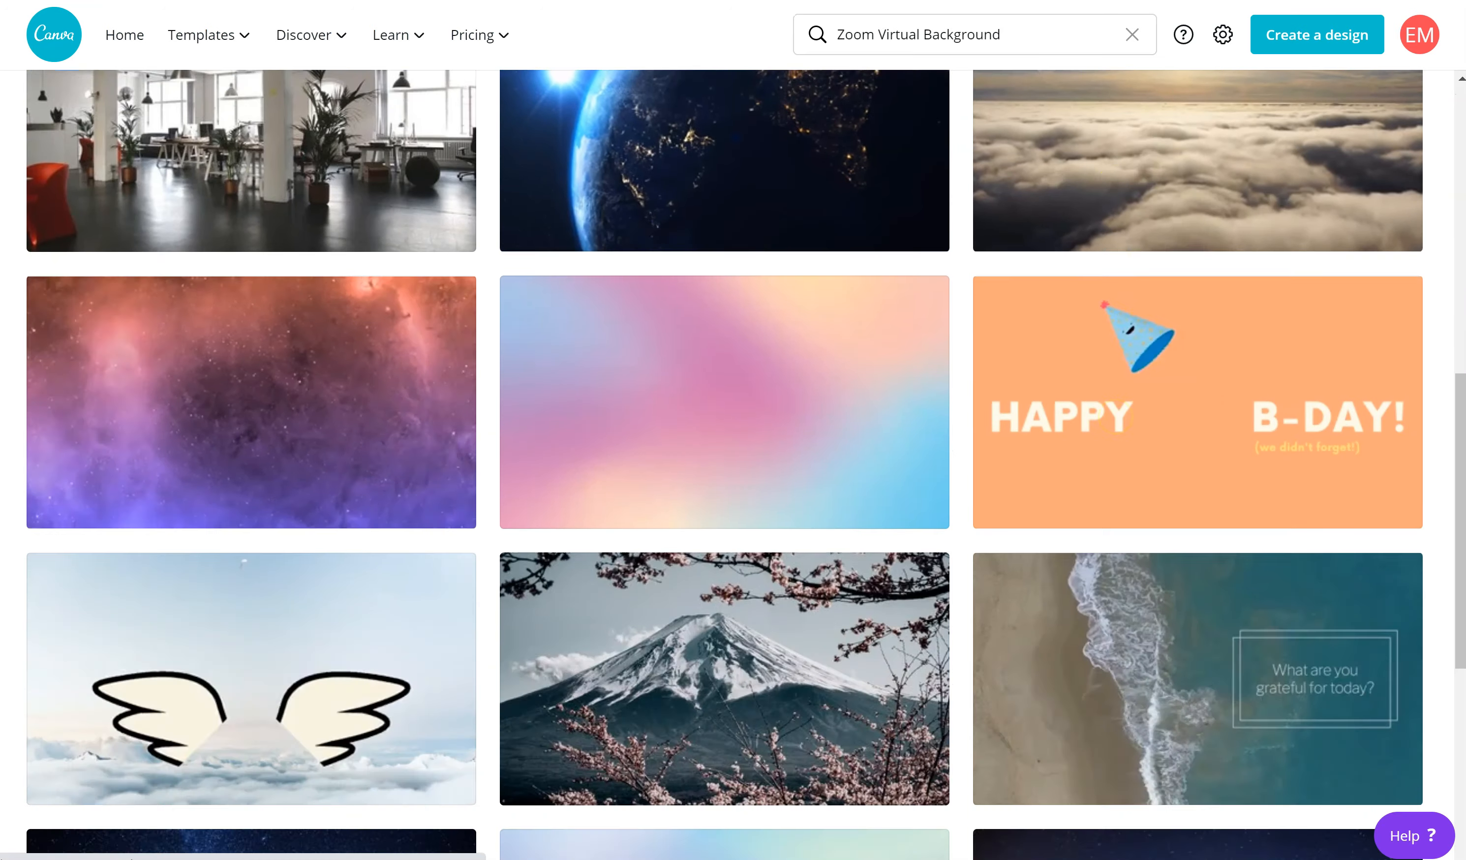
scroll(684, 508, down, 9)
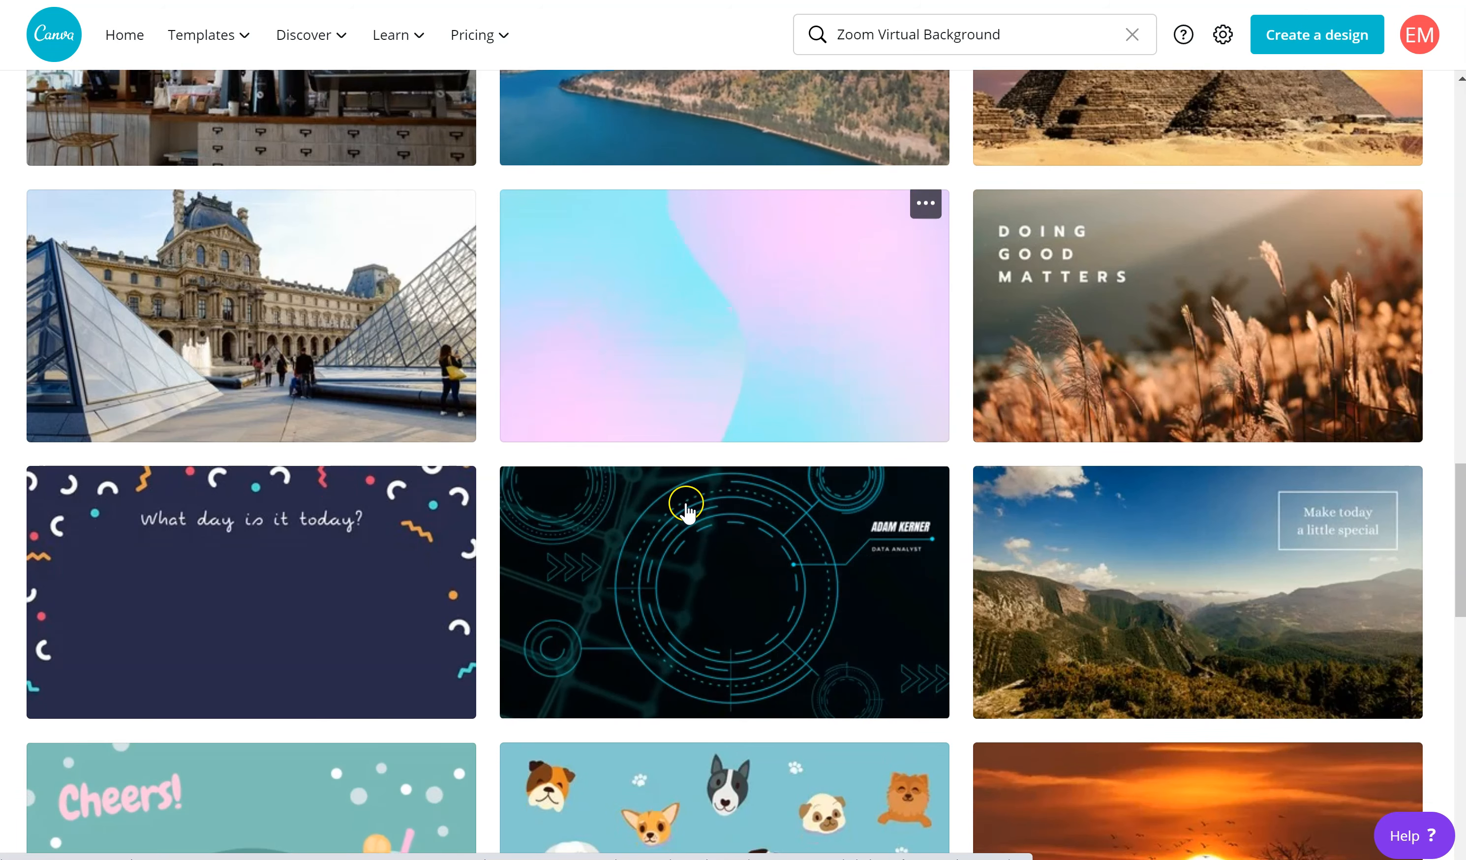